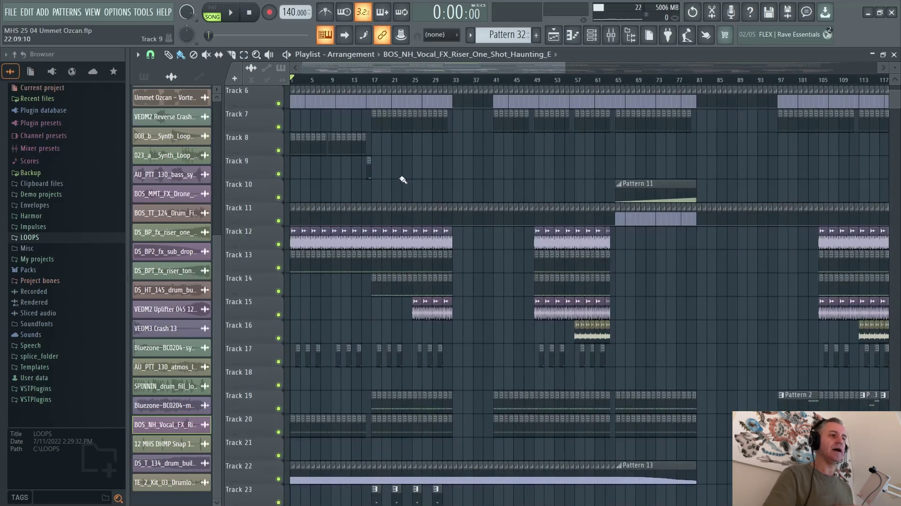
Step: Play the arrangement from the beginning, and skip ahead to listen from bar 17
scroll(364, 166, up, 2)
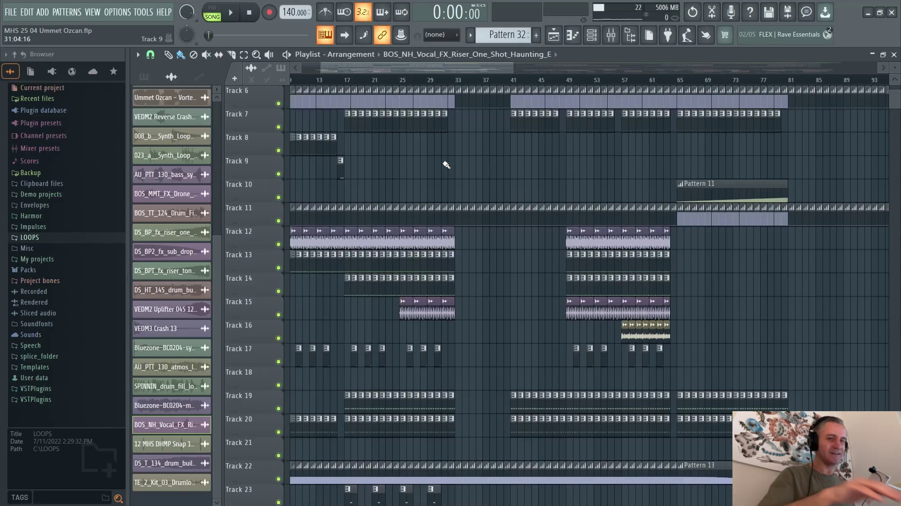
scroll(493, 142, down, 4)
scroll(280, 222, up, 4)
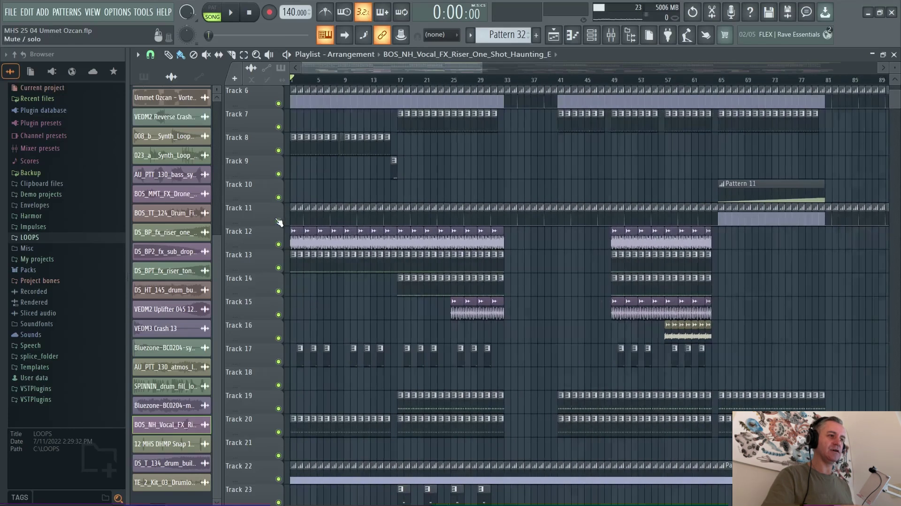
scroll(279, 222, up, 4)
scroll(279, 222, down, 3)
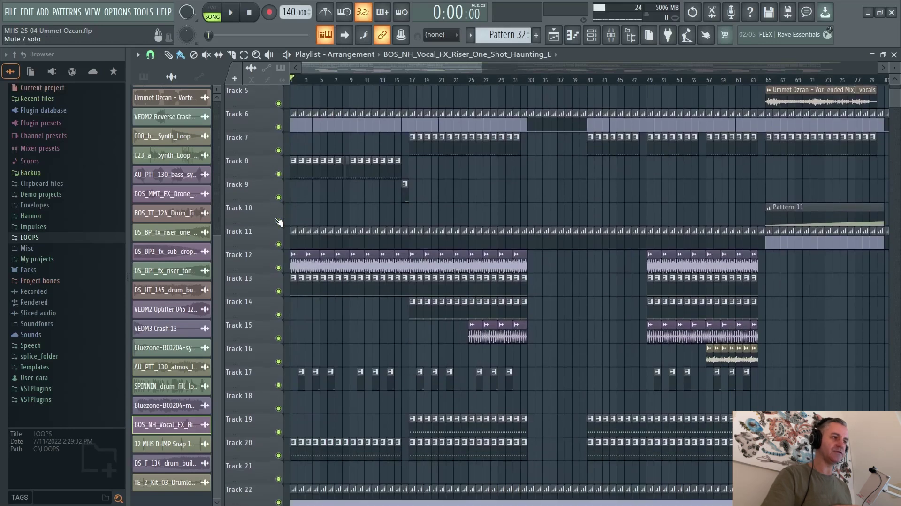
scroll(279, 222, down, 1)
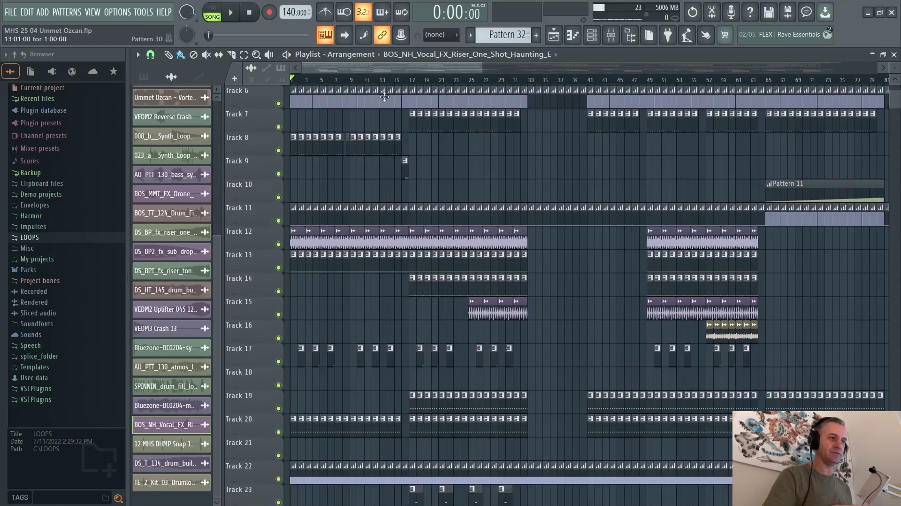
key(space)
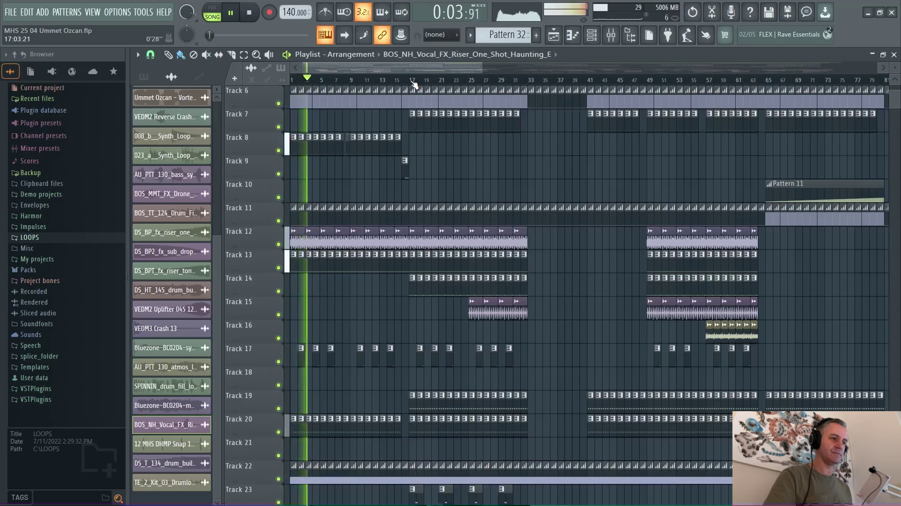
click(413, 80)
scroll(334, 219, up, 2)
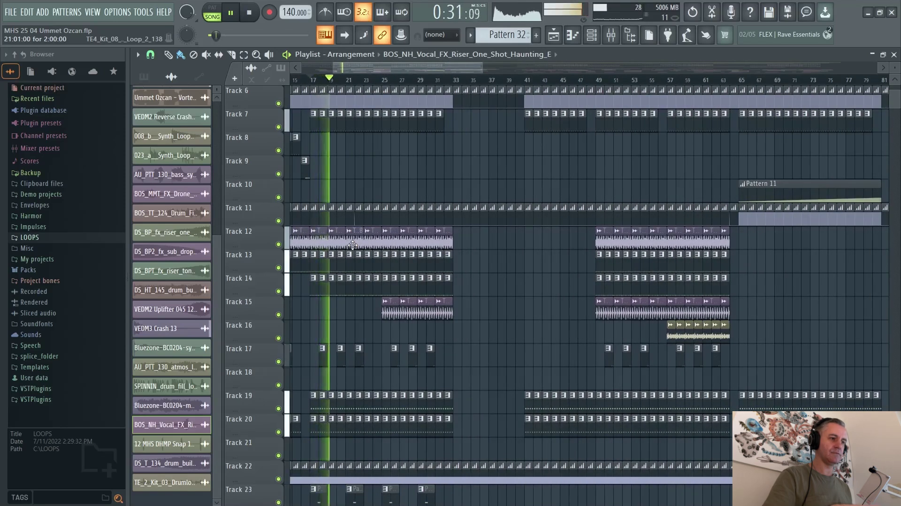
Step: Listen to the arrangement from bar 41 and look over the clips on tracks 12 to 35
scroll(353, 244, down, 3)
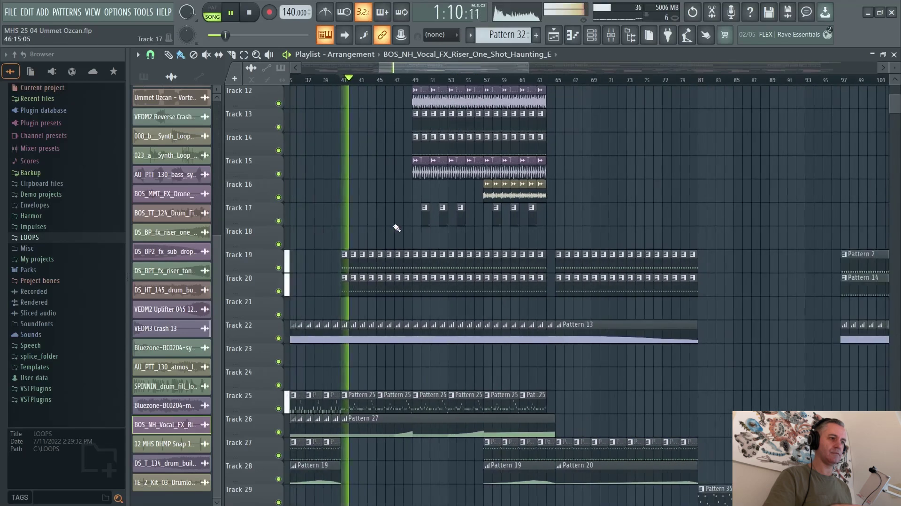
scroll(397, 229, up, 3)
scroll(394, 225, down, 6)
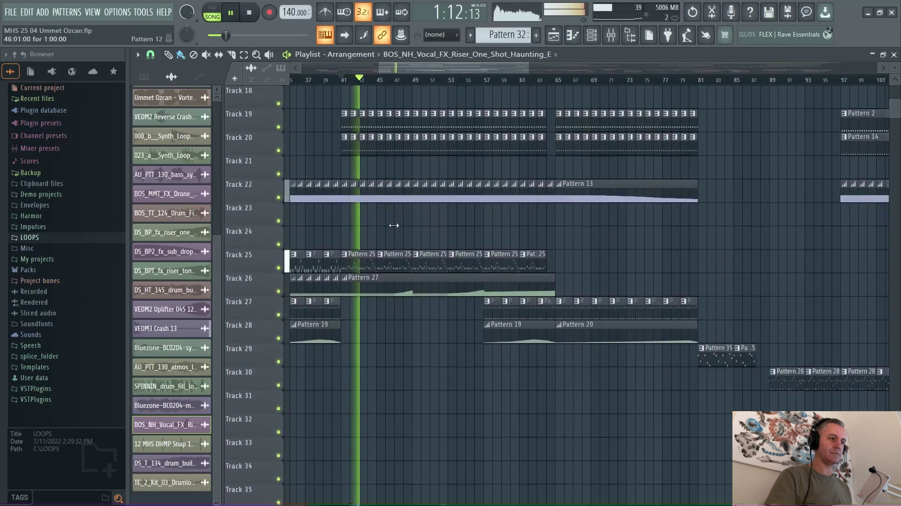
scroll(543, 203, up, 4)
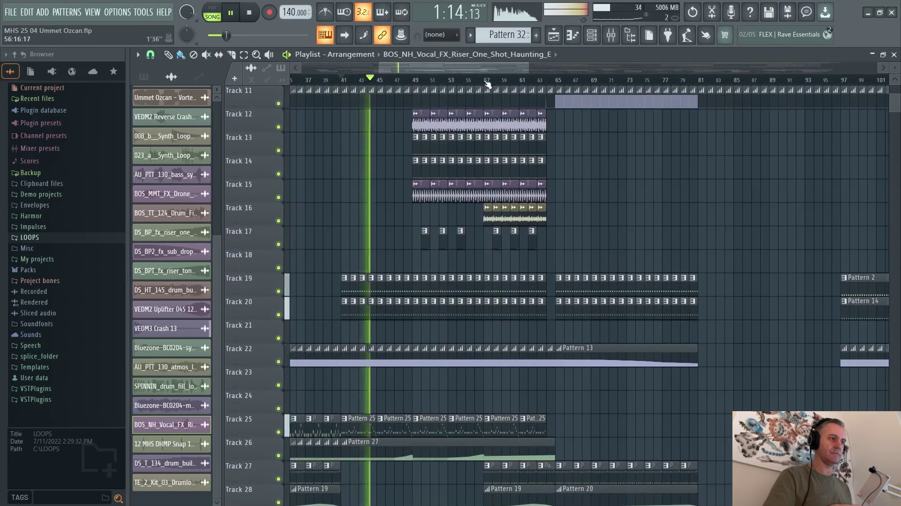
Step: Jump the playback to bar 57 and examine the drum loop and percussion tracks there
click(487, 81)
scroll(484, 235, up, 3)
scroll(532, 253, down, 3)
scroll(361, 230, up, 1)
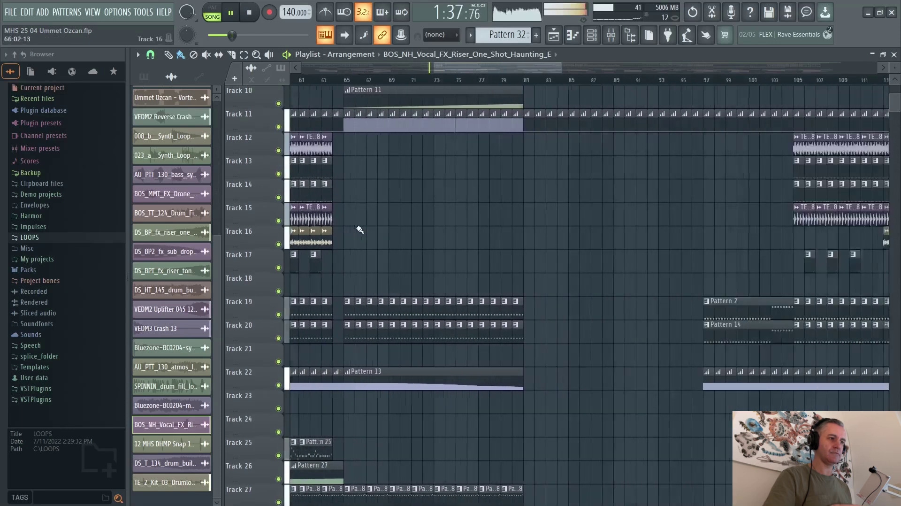
scroll(361, 230, down, 1)
scroll(358, 165, up, 2)
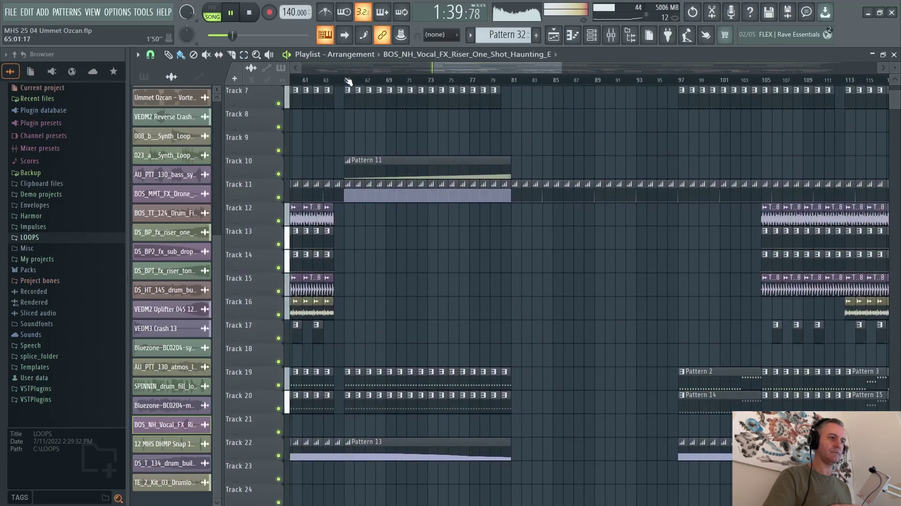
Step: Listen to the section starting at bar 65, and skip to bar 89 where the Pattern 28 clips start
scroll(406, 196, up, 2)
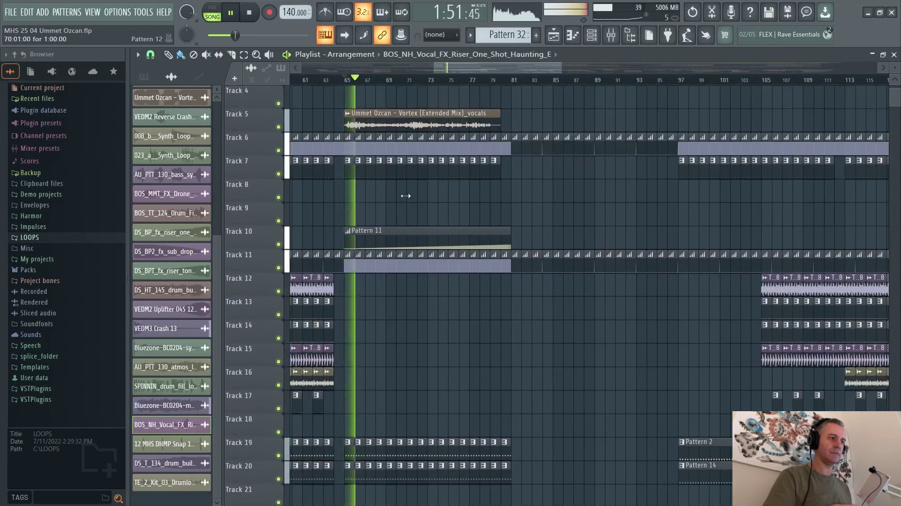
scroll(406, 195, down, 7)
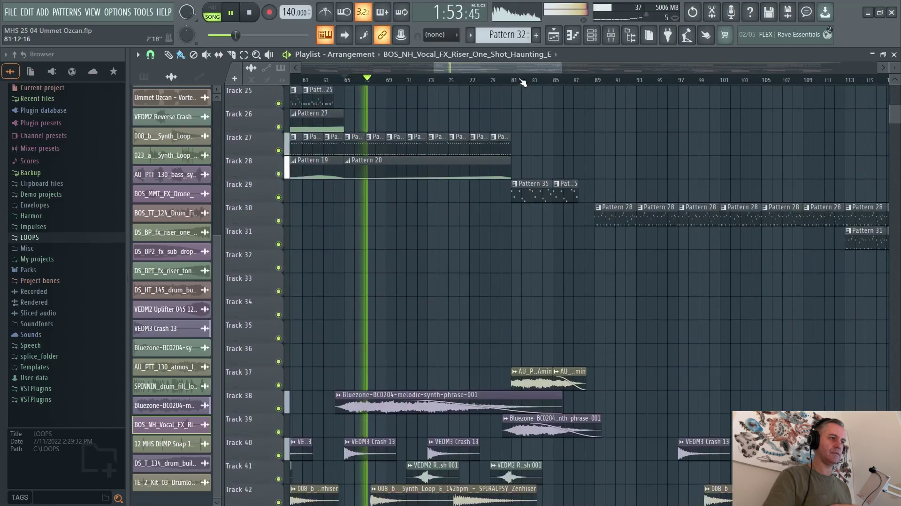
click(598, 80)
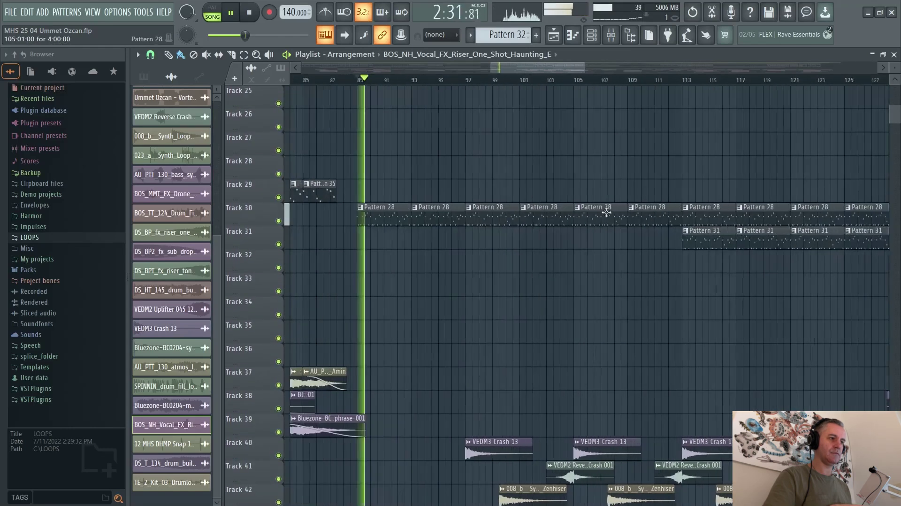
scroll(417, 213, up, 3)
scroll(580, 222, up, 3)
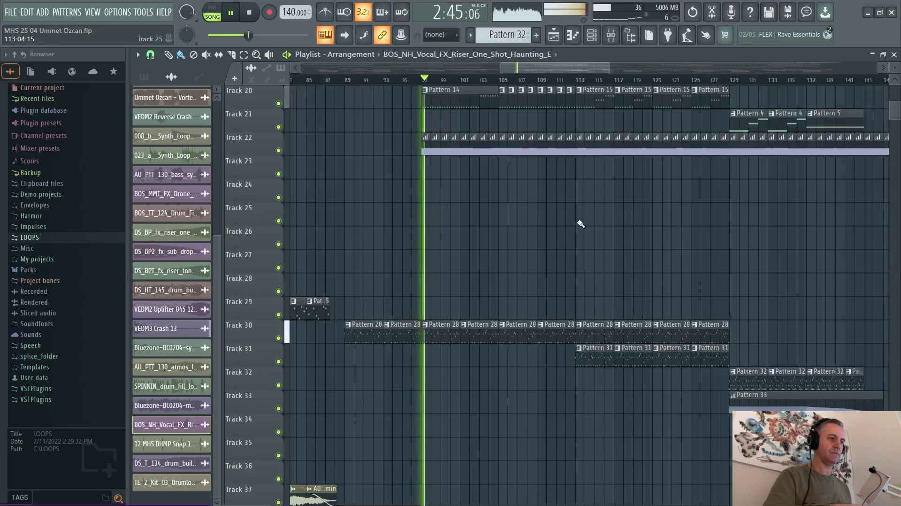
Step: Listen to the sections starting at bars 97 and 113 and examine their layered drum and bass tracks
scroll(353, 260, down, 3)
scroll(475, 254, up, 4)
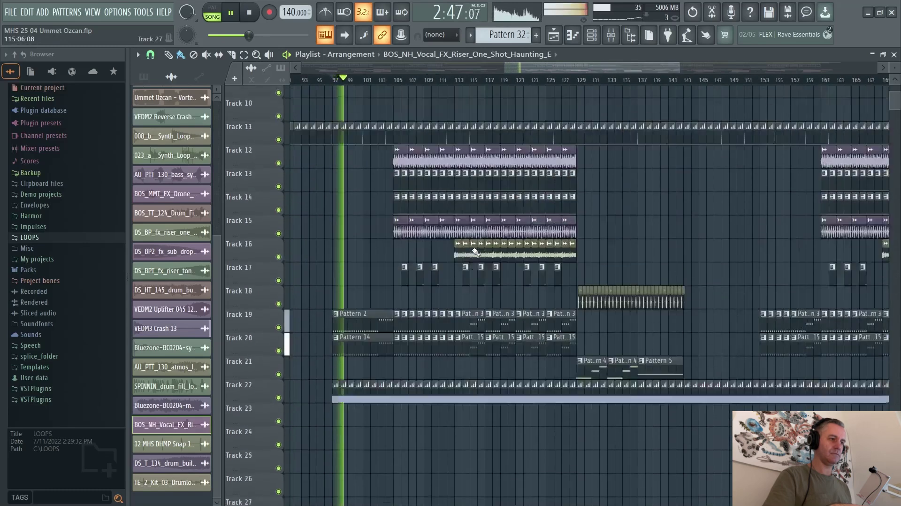
scroll(562, 156, up, 3)
scroll(366, 164, down, 3)
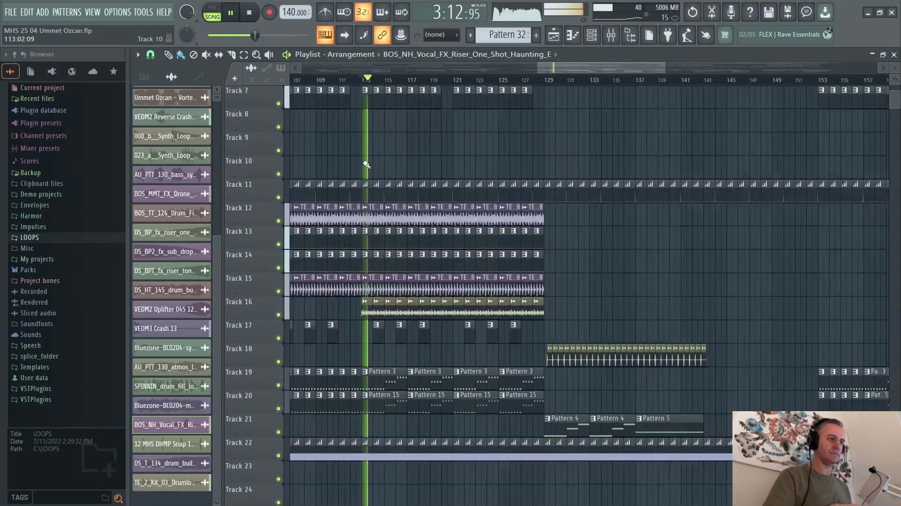
scroll(538, 170, up, 3)
scroll(366, 166, down, 3)
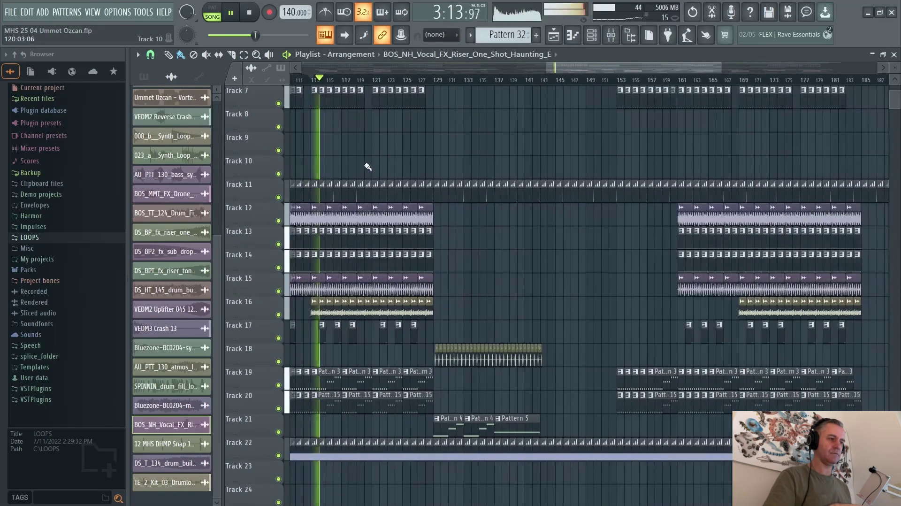
Step: Skip the playback to bar 145 and on to bar 153, and look over the tracks playing there
click(555, 82)
scroll(751, 202, up, 3)
scroll(422, 221, down, 3)
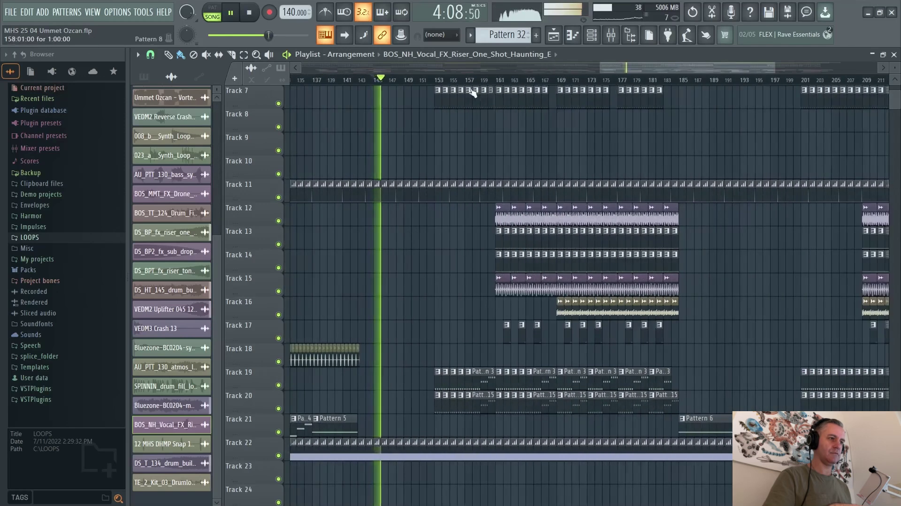
click(439, 81)
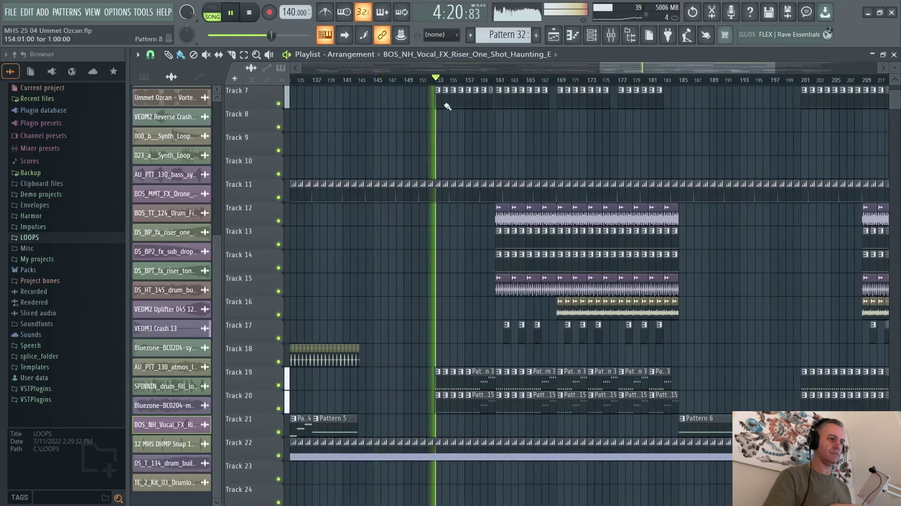
scroll(566, 293, down, 5)
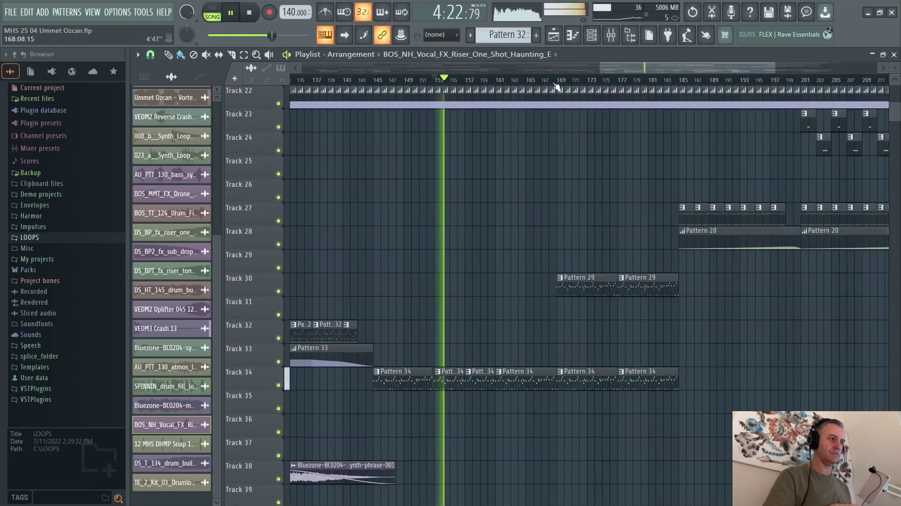
Step: Listen from bar 169 and examine the clips across all tracks up to the final section
scroll(468, 215, down, 3)
scroll(692, 280, up, 5)
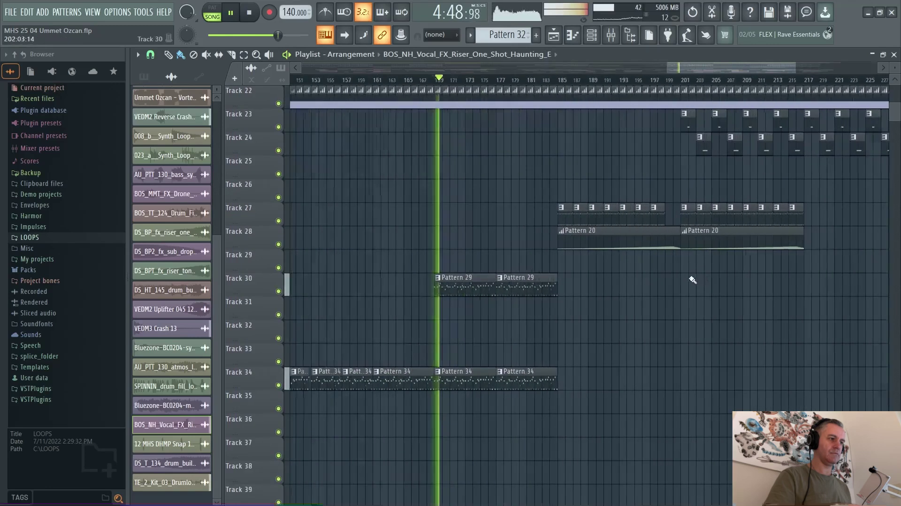
scroll(396, 246, down, 3)
scroll(654, 324, up, 4)
scroll(651, 322, up, 4)
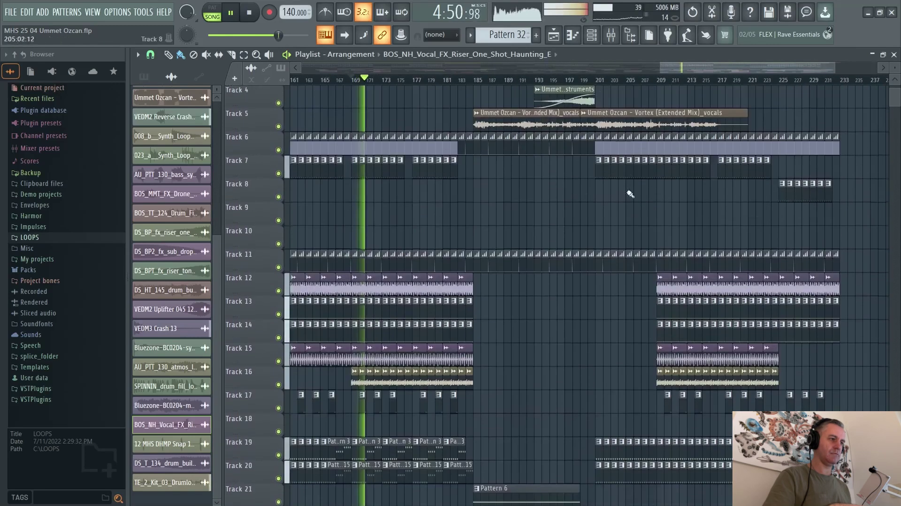
scroll(615, 230, up, 3)
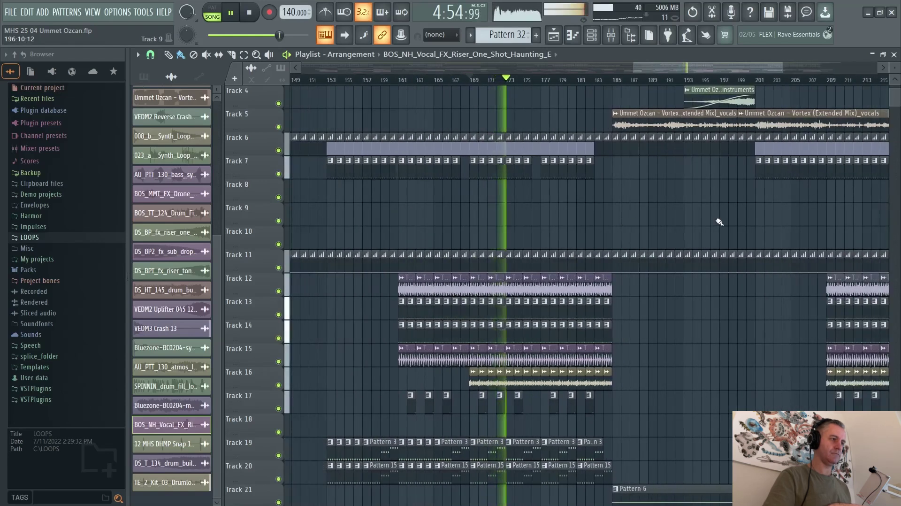
scroll(719, 222, up, 2)
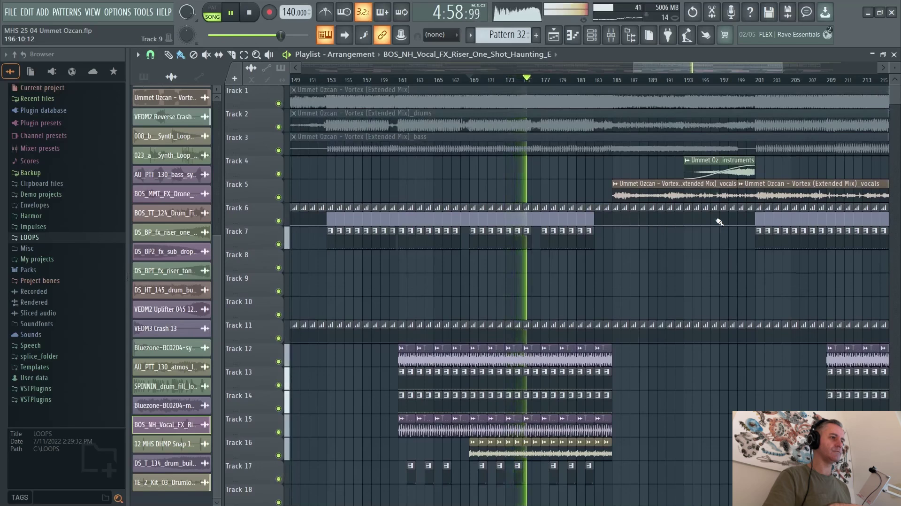
scroll(719, 222, down, 10)
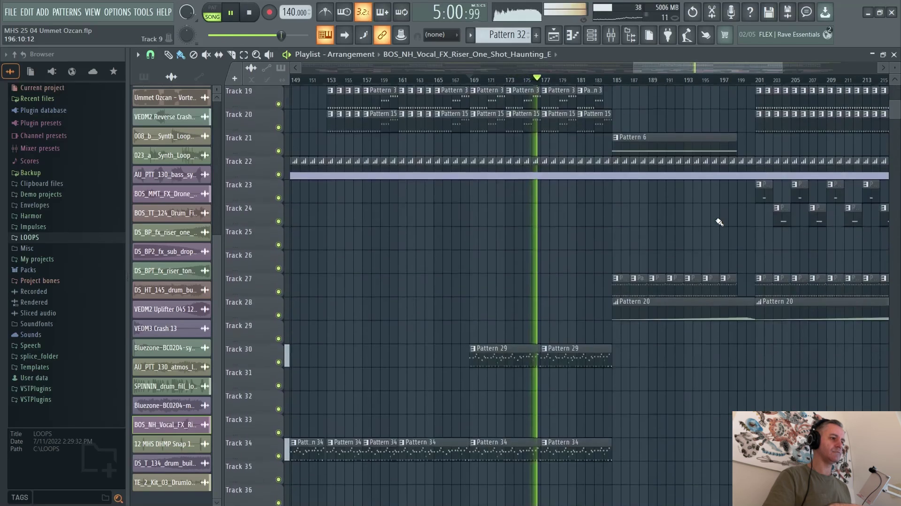
Step: Stop the playback and look through the whole arrangement, from the effect tracks up to the reference audio tracks
key(space)
scroll(718, 230, down, 6)
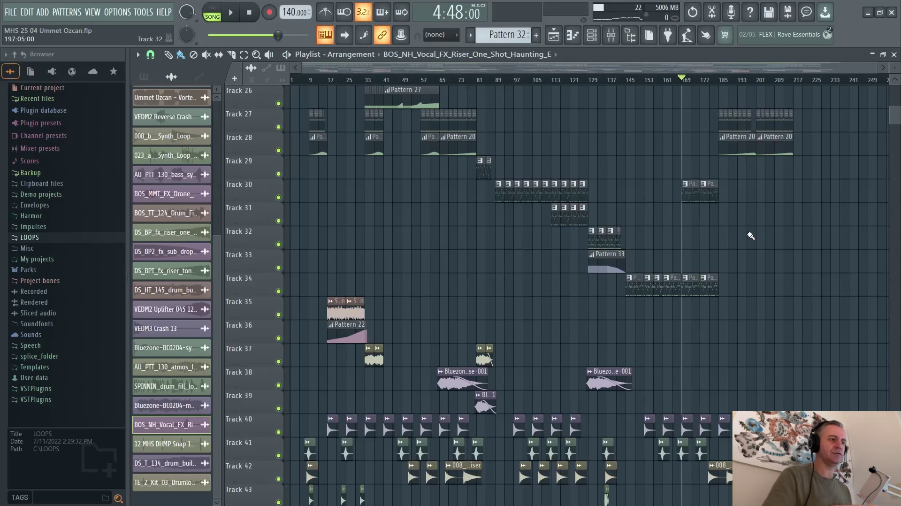
scroll(283, 300, up, 3)
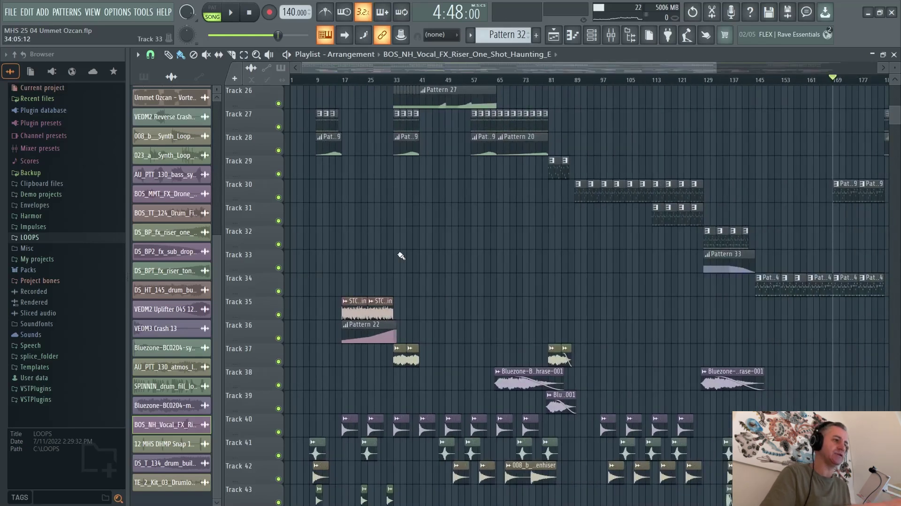
scroll(401, 256, up, 3)
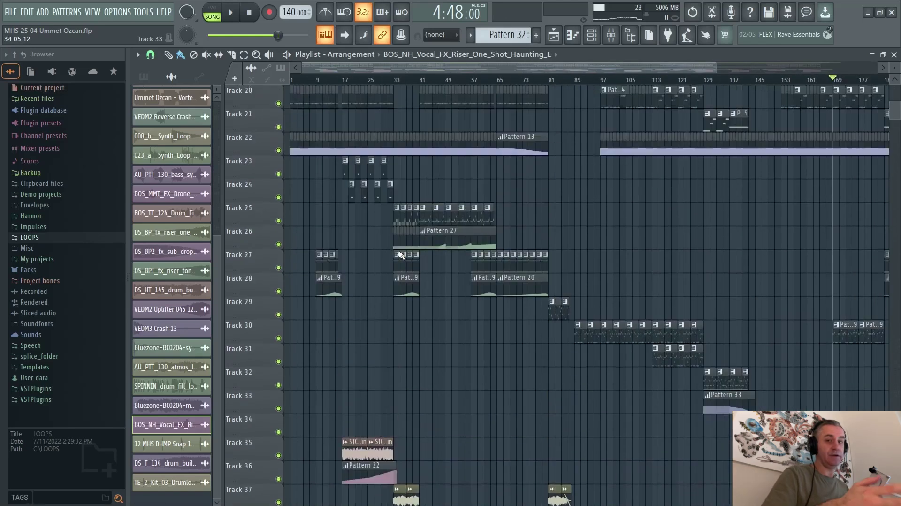
scroll(402, 258, up, 6)
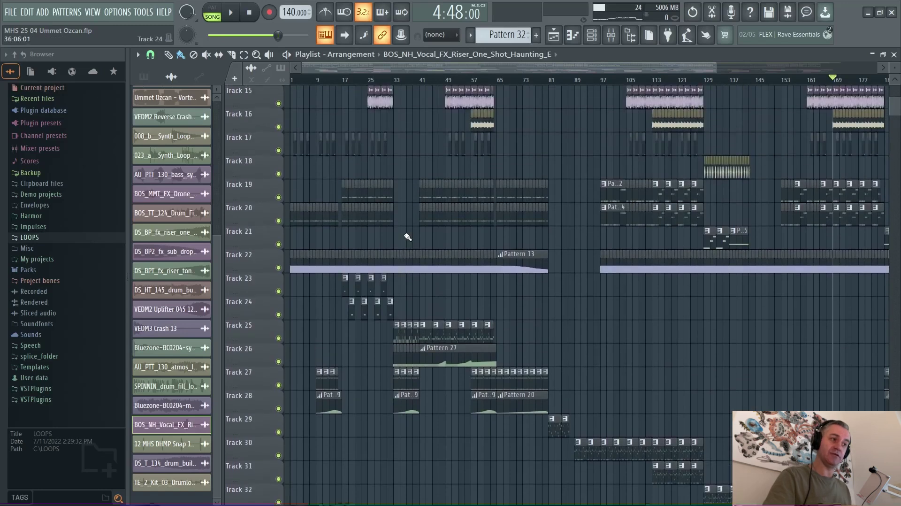
scroll(431, 244, up, 4)
scroll(399, 233, up, 4)
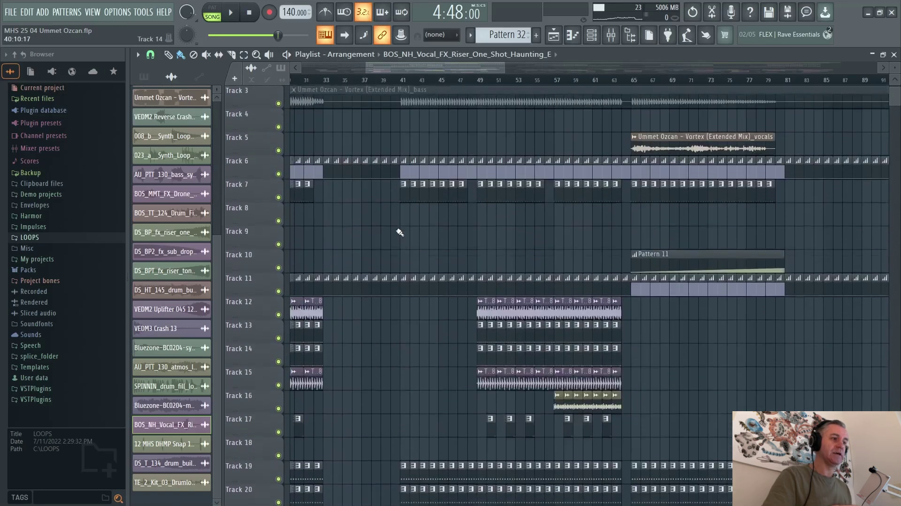
scroll(572, 255, down, 3)
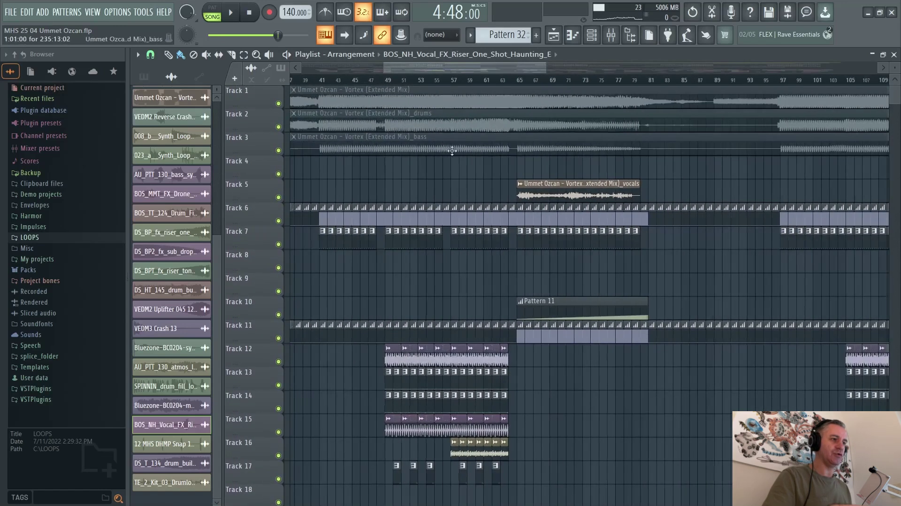
Step: Restore the playlist to a smaller window beside the channel rack and set the playback position to bar 57
double_click(754, 56)
scroll(665, 287, up, 5)
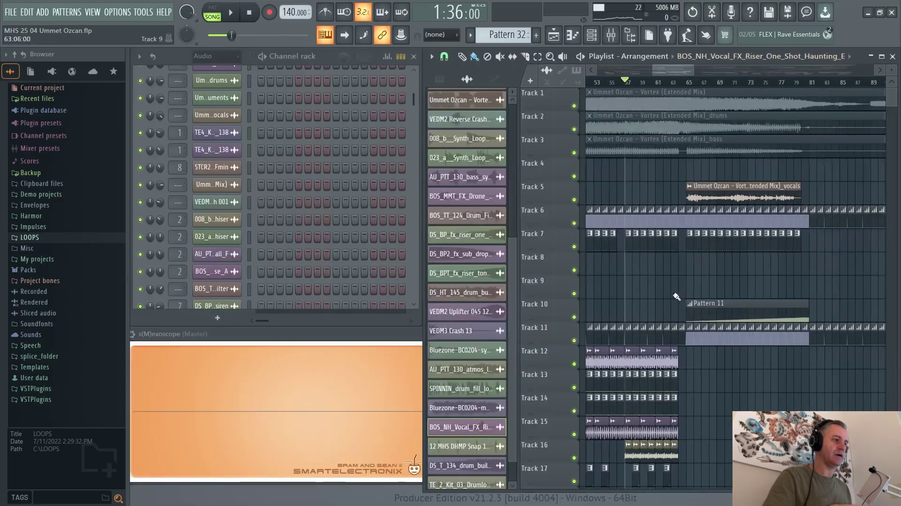
scroll(665, 288, down, 2)
Step: Solo track 7 and unmute tracks 8 to 10 alongside it
right_click(575, 248)
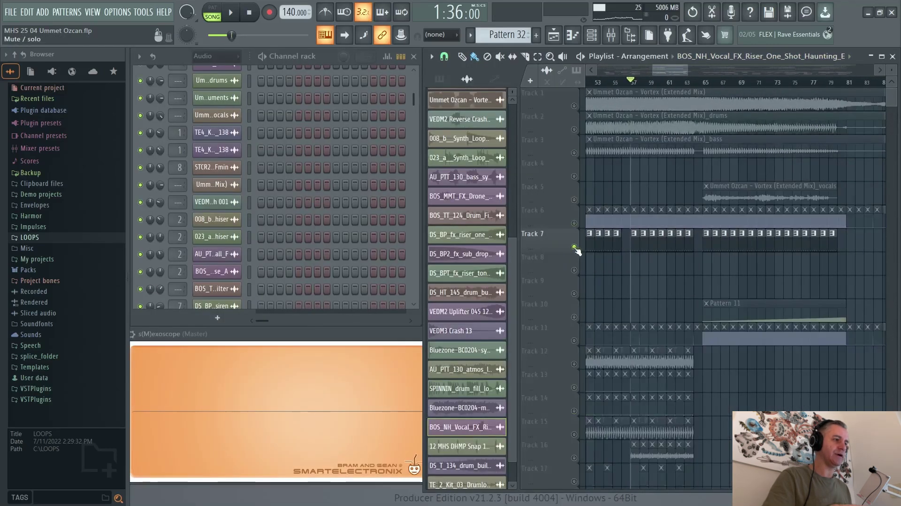
scroll(603, 161, down, 3)
click(574, 176)
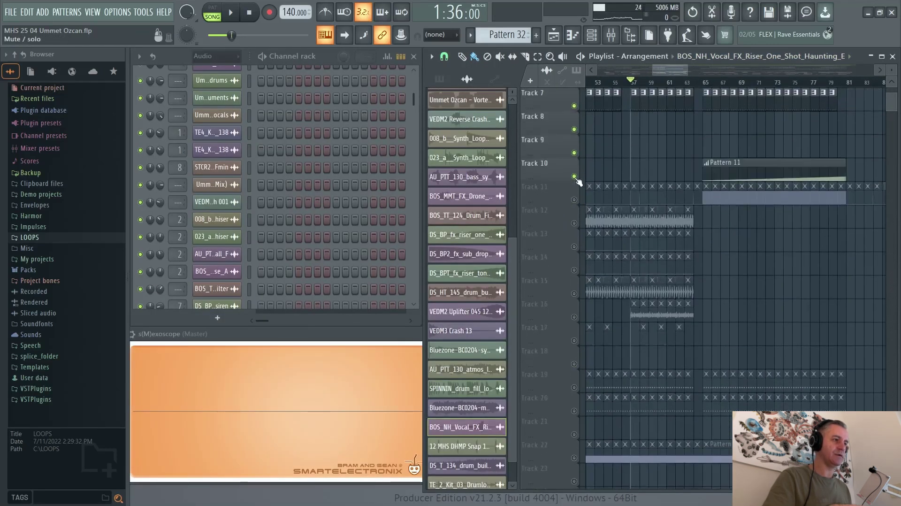
Step: Unmute track 11 alongside tracks 7 to 10 and listen to the group briefly from bar 57
click(574, 199)
key(space)
scroll(707, 159, up, 2)
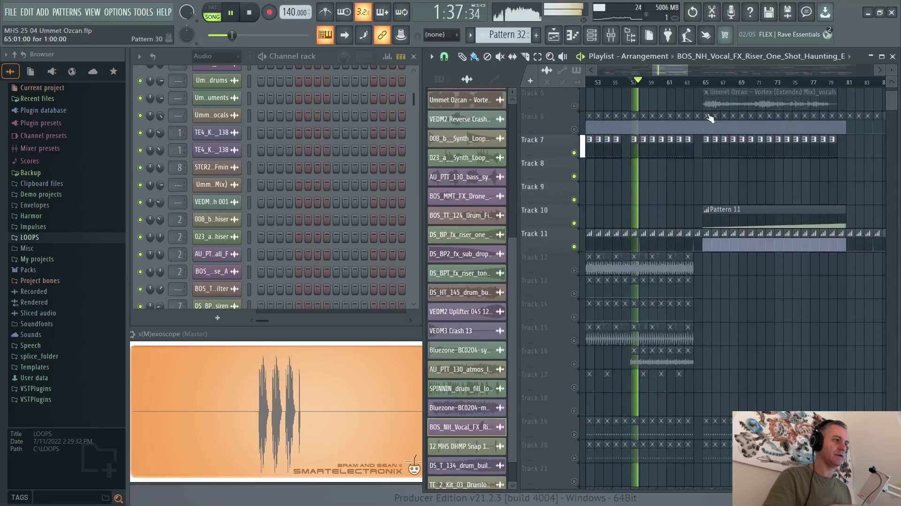
key(space)
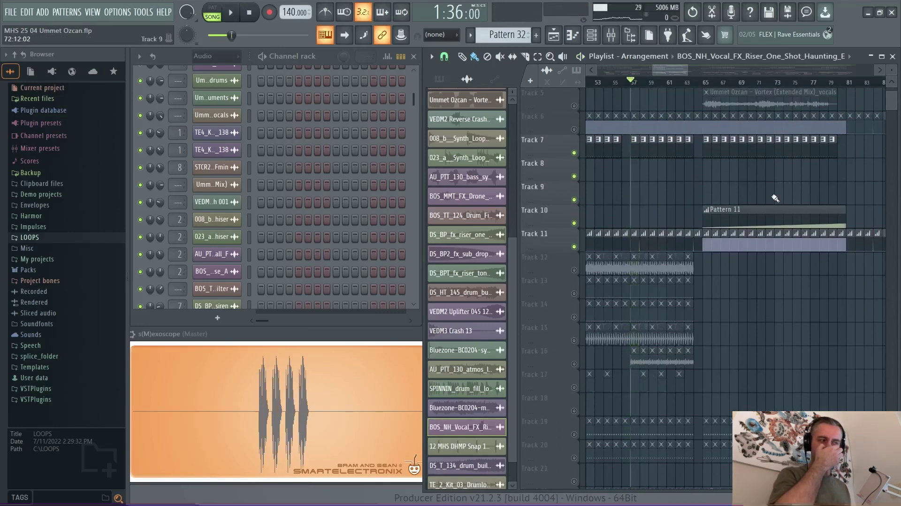
Step: Set the playback position to bar 67, beneath Pattern 11, and play the isolated tracks from there
scroll(760, 184, up, 4)
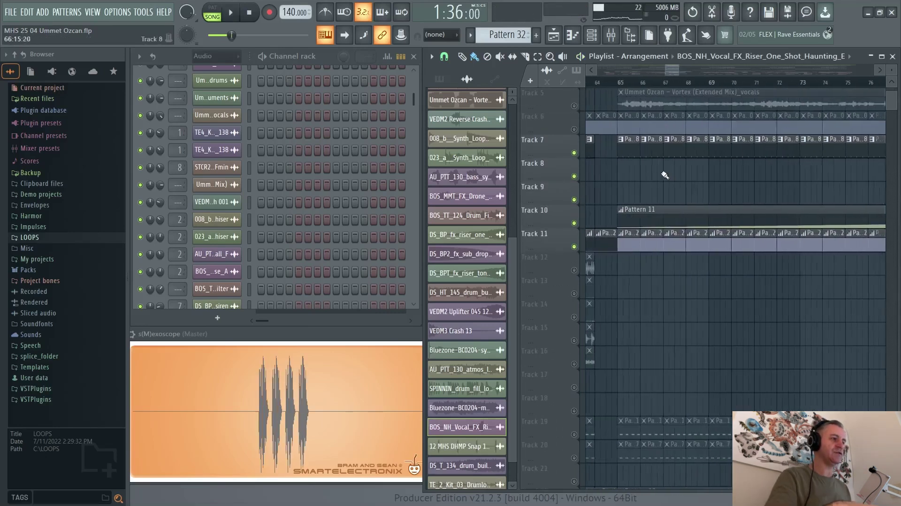
scroll(666, 176, down, 3)
scroll(687, 188, up, 1)
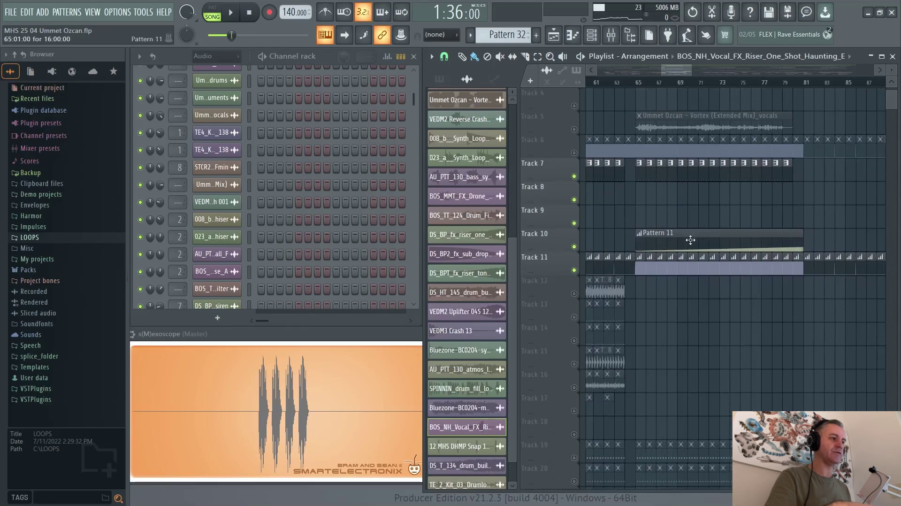
click(659, 84)
key(space)
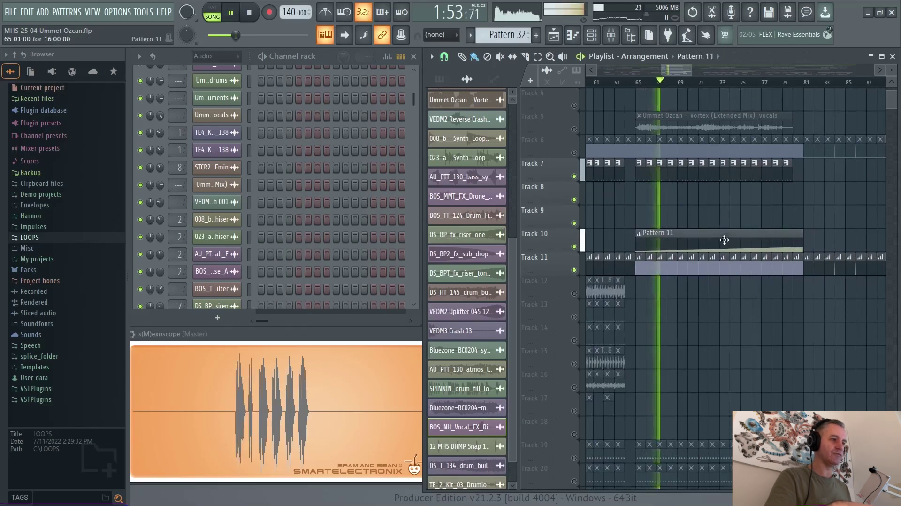
Step: Open Pattern 11's EQ band 1 frequency automation, audition it near its bars 8, 12 and 15, and stop the playback
double_click(724, 237)
click(405, 154)
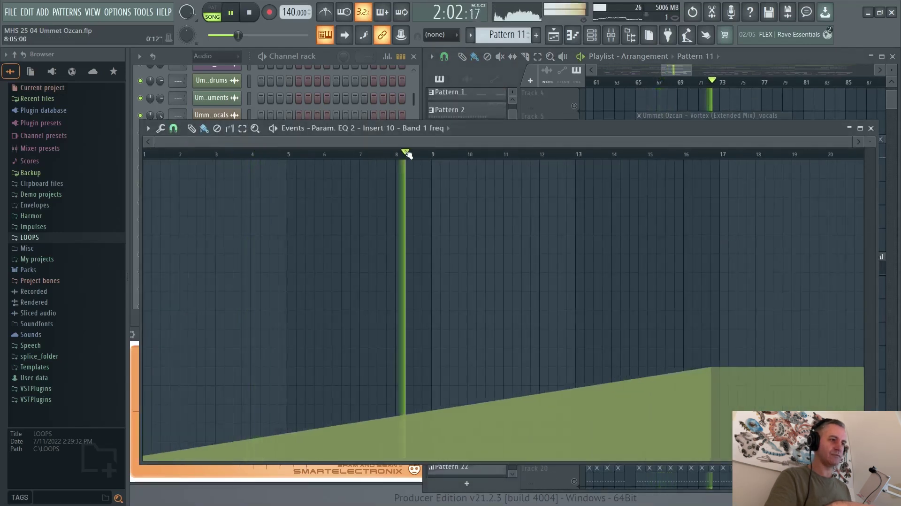
click(550, 157)
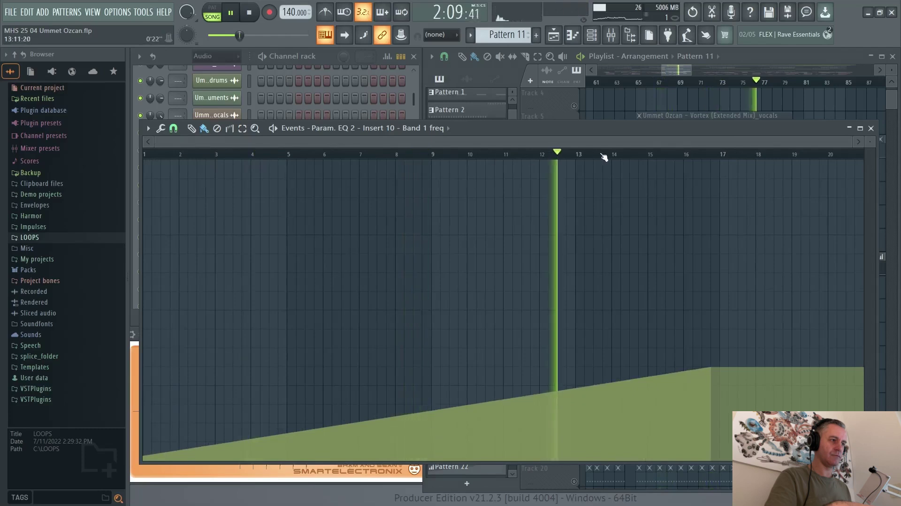
click(655, 156)
key(Escape)
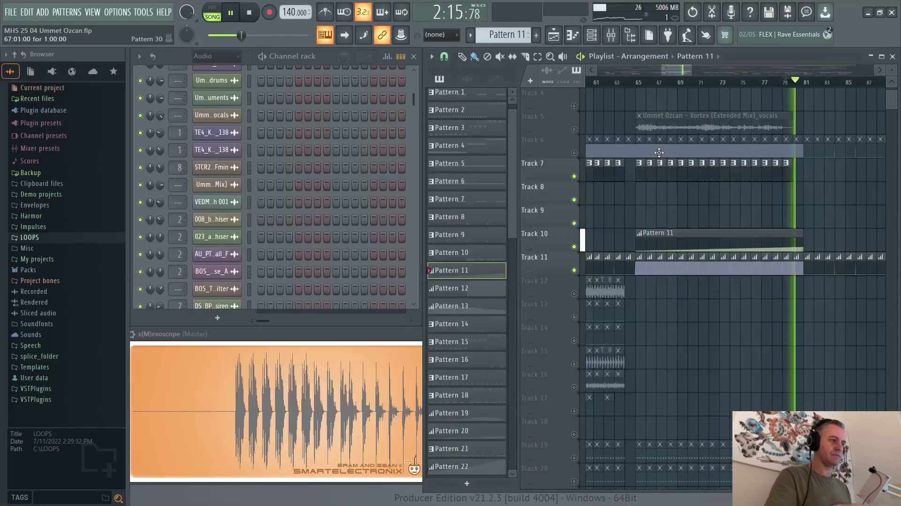
key(space)
Step: Solo track 12 and play its loop from bar 49
scroll(685, 212, down, 5)
scroll(530, 261, up, 5)
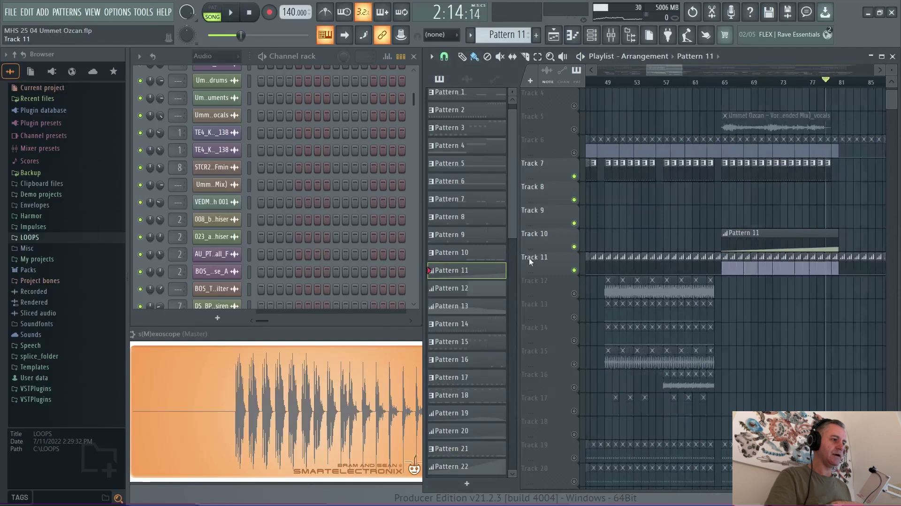
right_click(575, 294)
scroll(636, 188, down, 3)
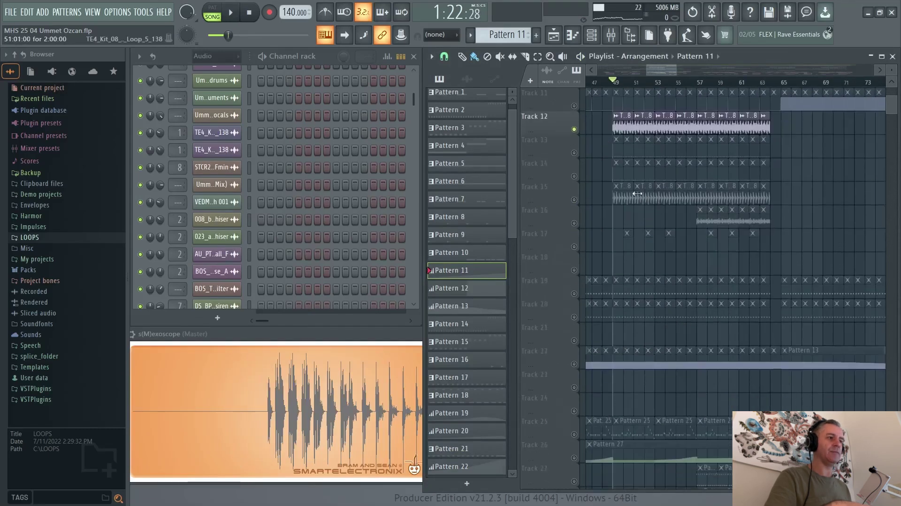
scroll(596, 181, up, 2)
scroll(597, 182, down, 1)
key(space)
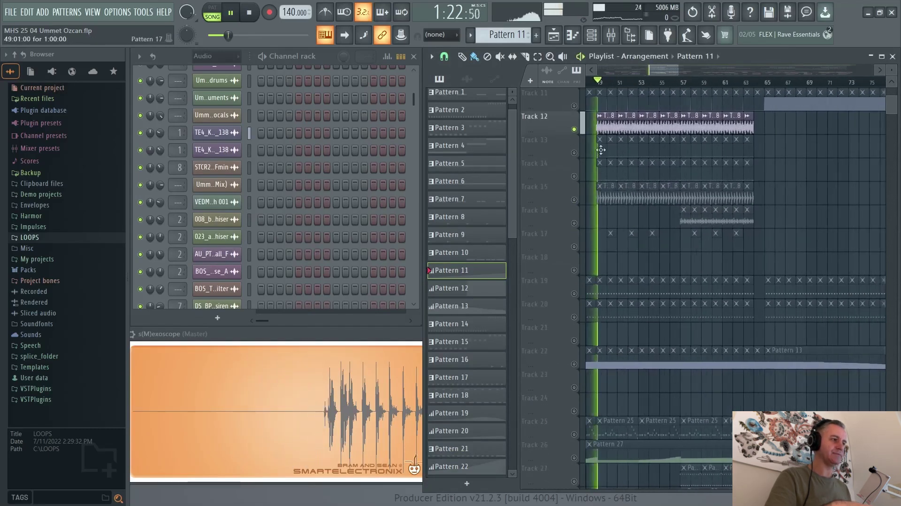
Step: Solo tracks 13 to 17 one after another during playback to hear each percussion layer
right_click(575, 153)
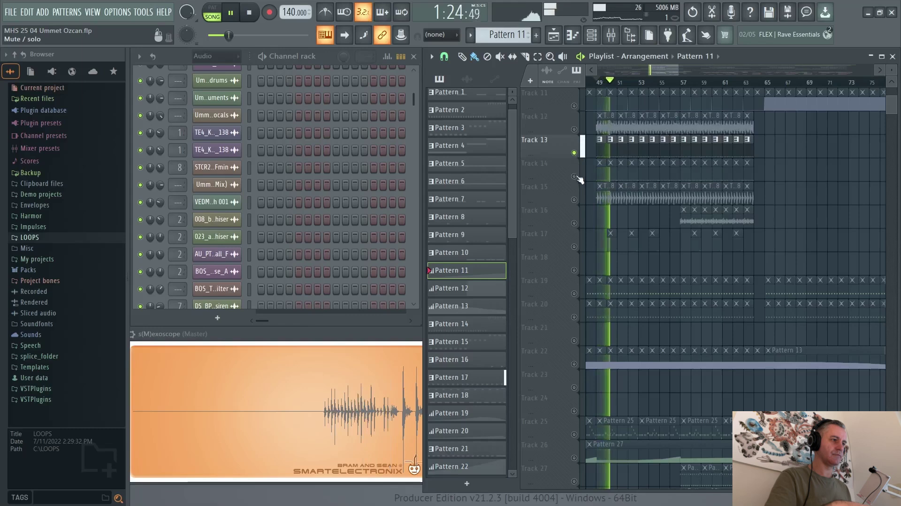
right_click(574, 176)
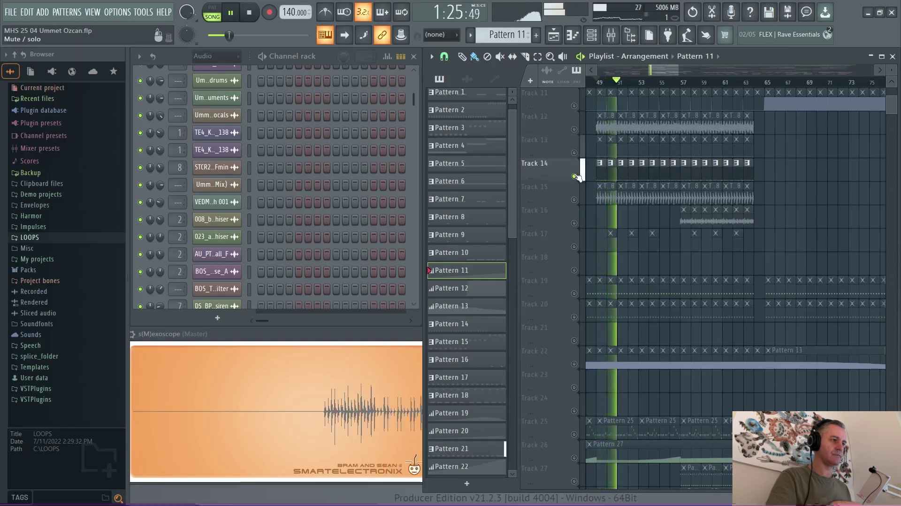
right_click(574, 200)
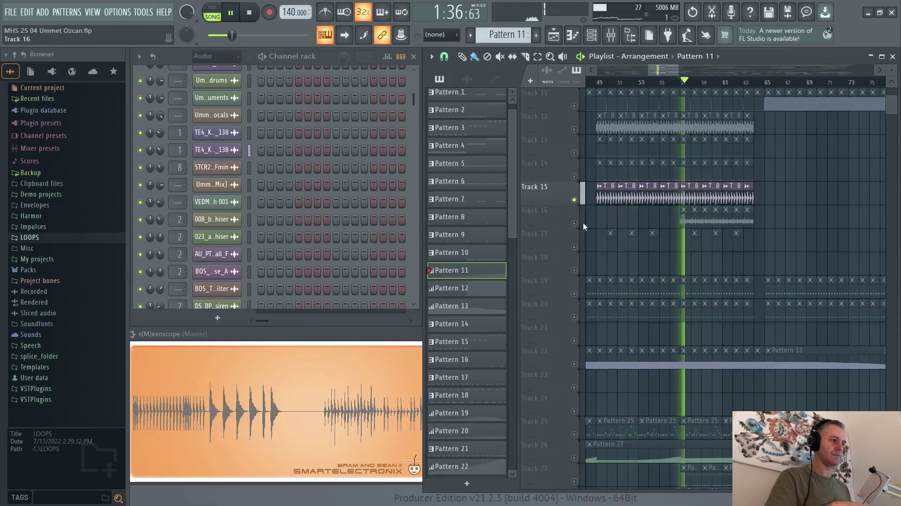
right_click(575, 223)
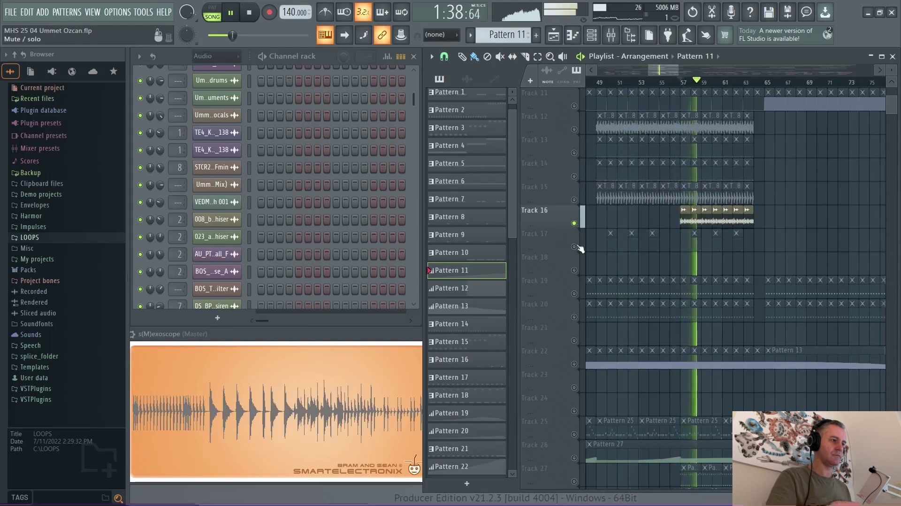
right_click(574, 247)
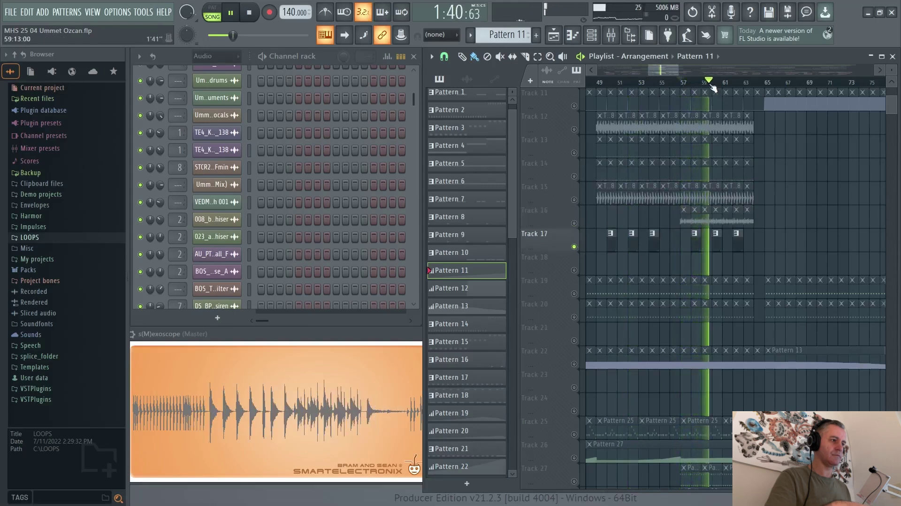
scroll(702, 177, up, 3)
scroll(702, 183, down, 4)
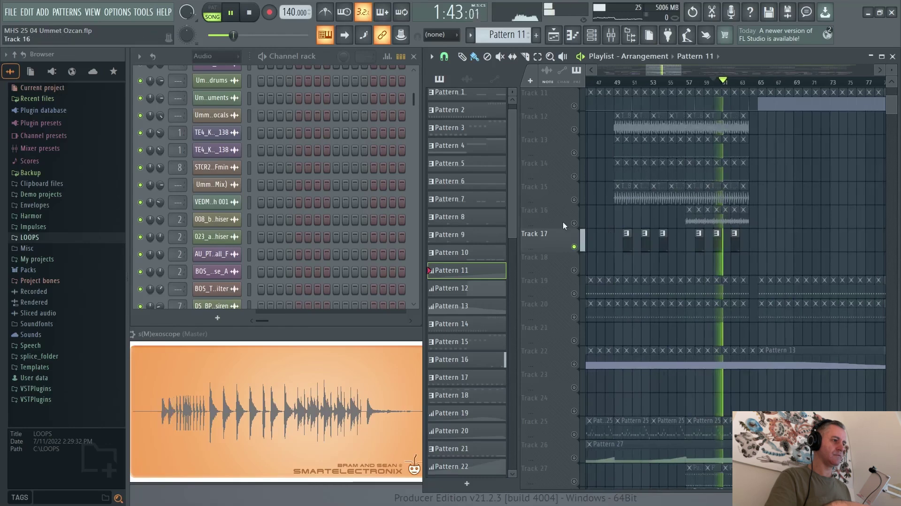
Step: Stop the playback and unmute tracks 12 to 16 alongside track 17
key(space)
click(575, 224)
click(575, 200)
click(575, 177)
scroll(580, 176, up, 3)
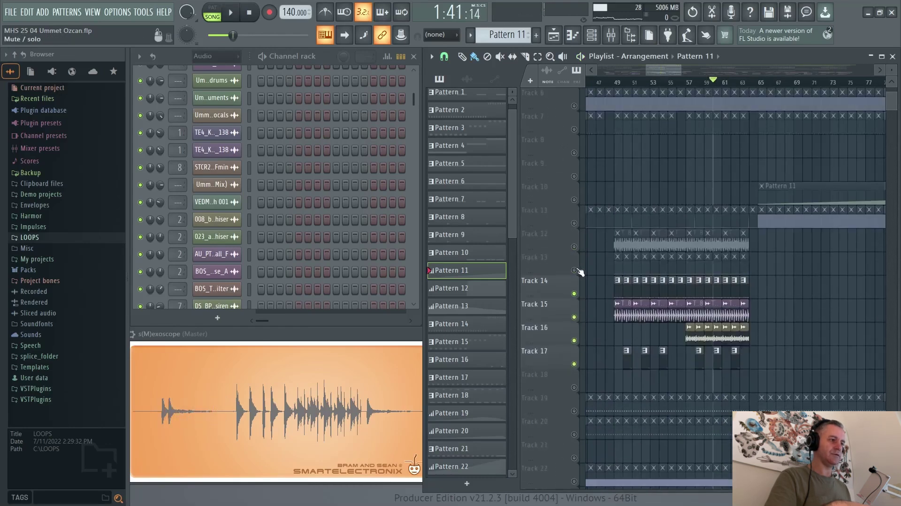
click(574, 270)
click(574, 246)
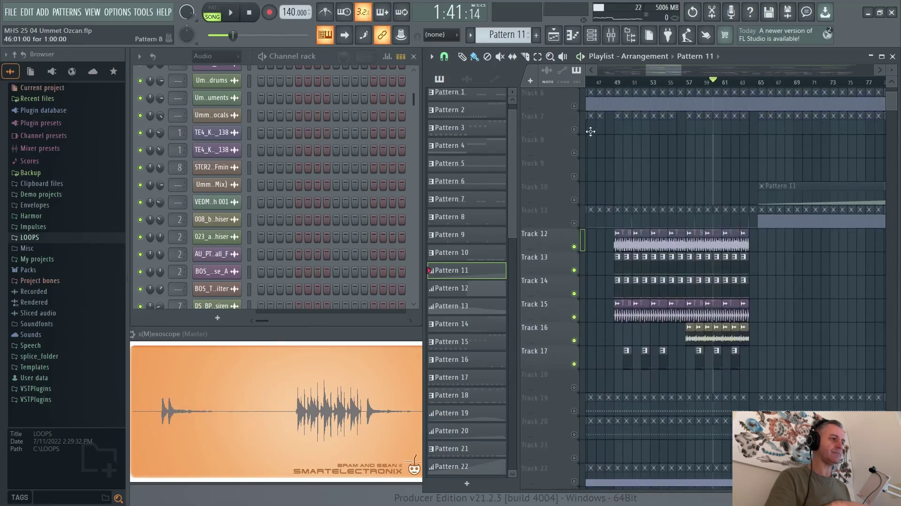
Step: Play the percussion group, add tracks 7, 11 and 10 to it, and stop after listening through the section
key(space)
click(574, 129)
click(574, 223)
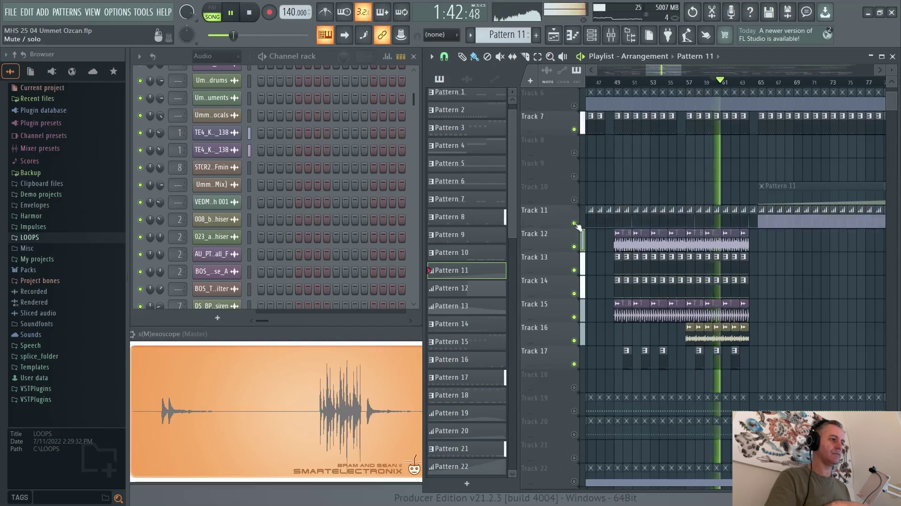
click(574, 200)
scroll(723, 190, down, 2)
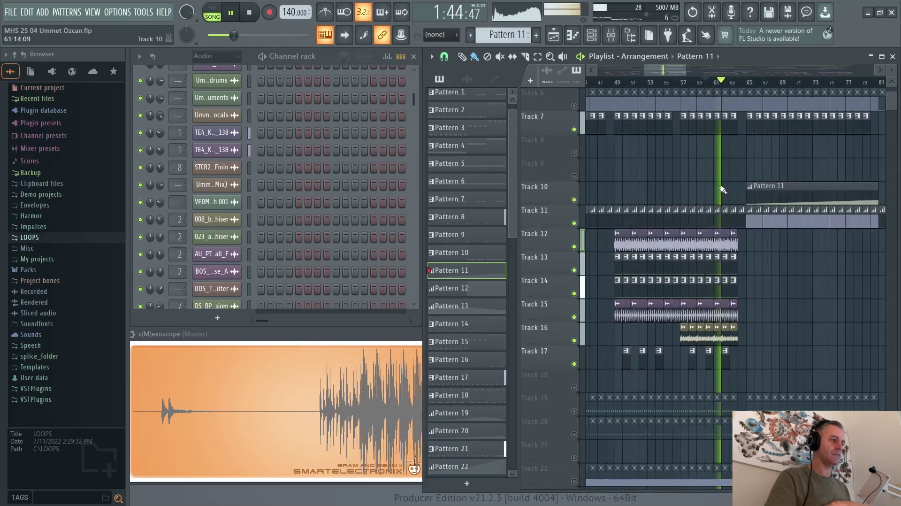
scroll(722, 202, down, 5)
scroll(723, 218, down, 4)
scroll(723, 216, right, 5)
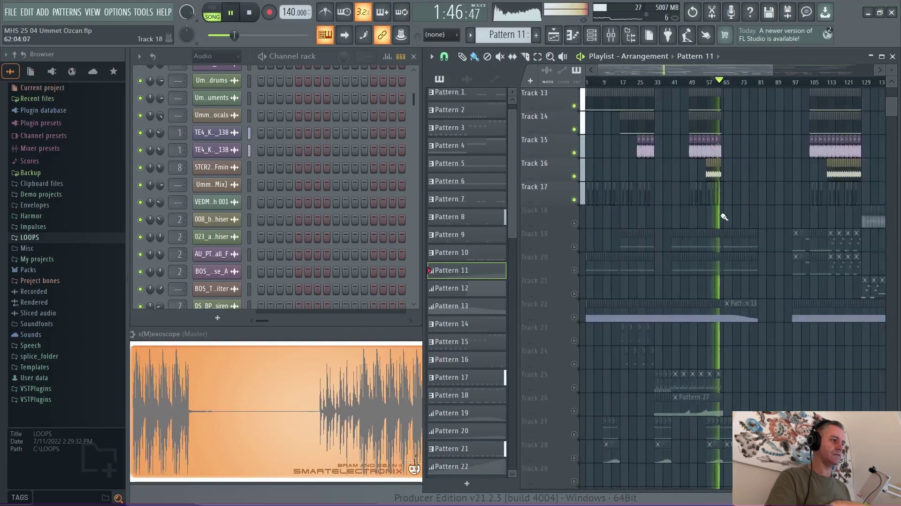
key(space)
Step: Solo track 18 and listen to its snap clips from bar 129
right_click(574, 223)
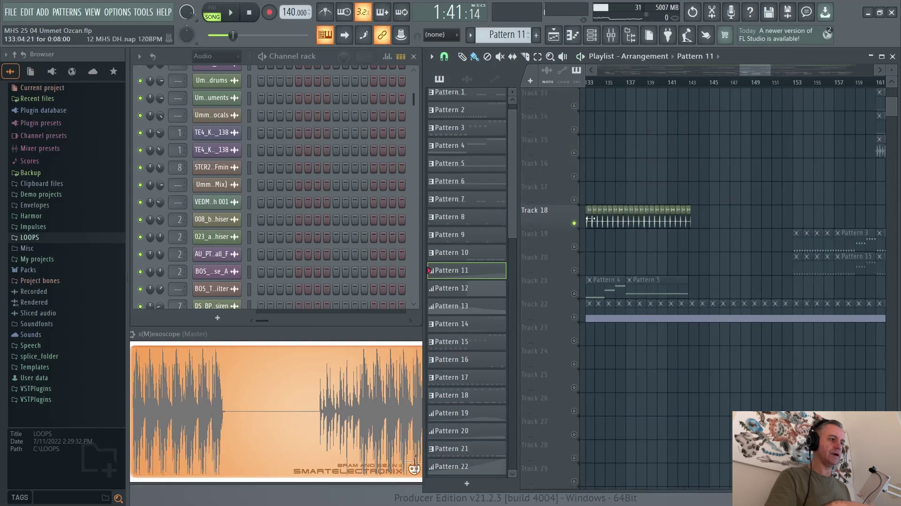
scroll(660, 197, up, 3)
scroll(677, 139, down, 1)
click(613, 85)
scroll(618, 203, up, 2)
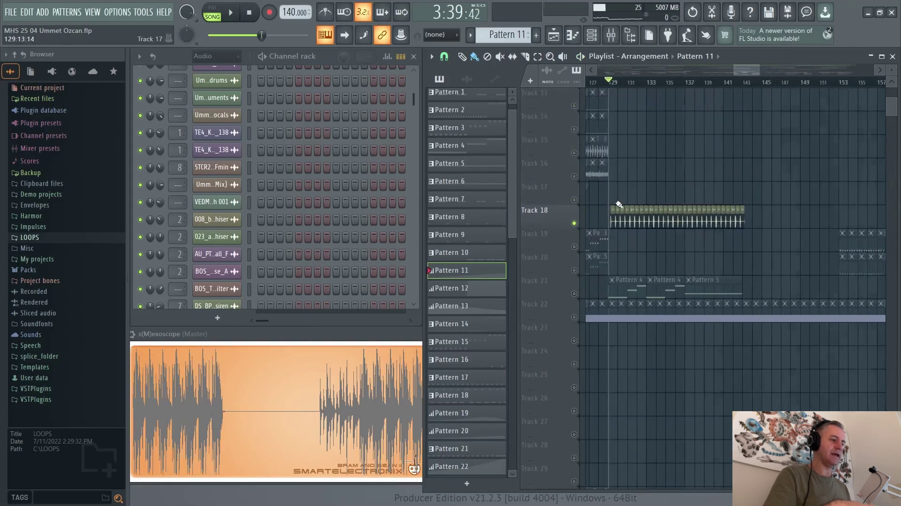
key(space)
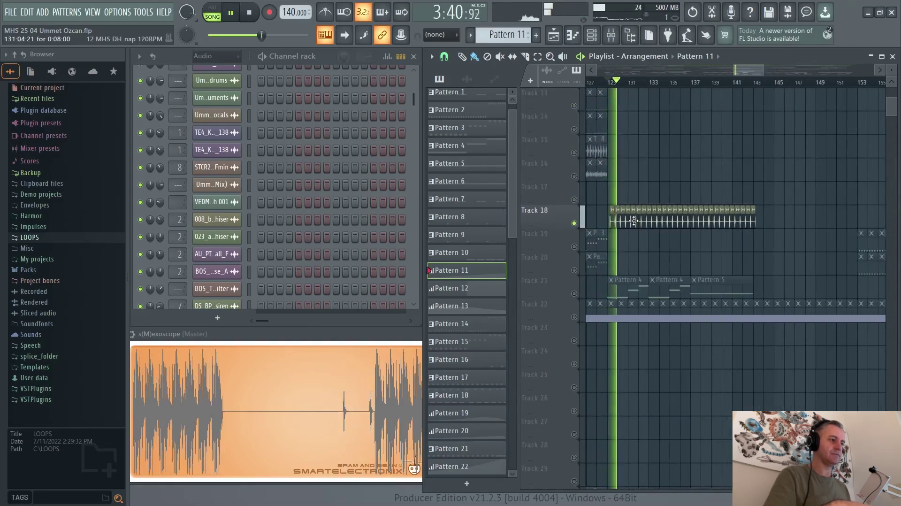
key(space)
Step: Unmute all the tracks again and listen to the full mix from bar 129
right_click(574, 224)
key(space)
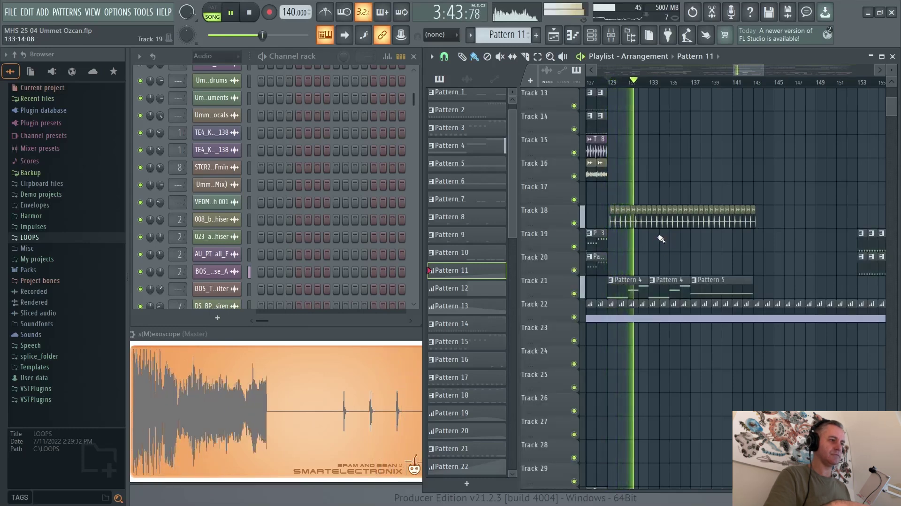
scroll(798, 214, down, 3)
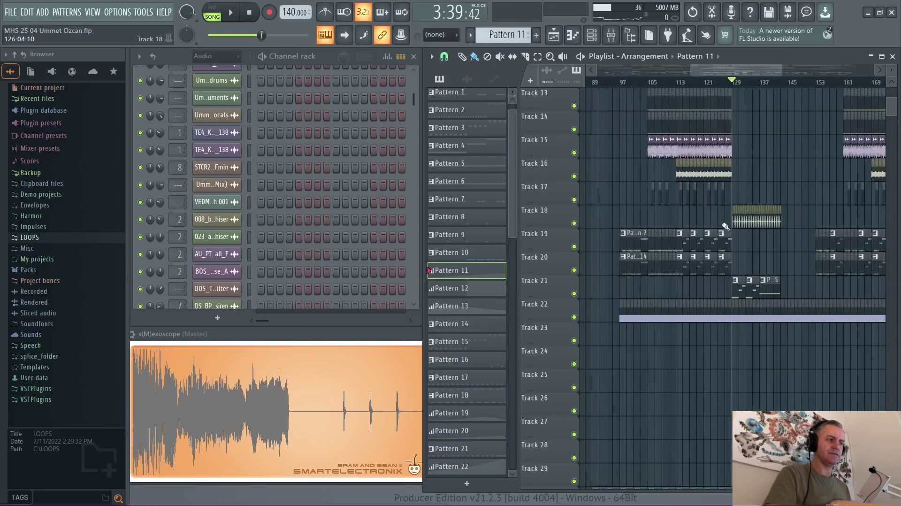
Step: Select the Pattern 3 clip on track 19 at bar 113 and set the playback position there
scroll(751, 224, up, 2)
scroll(763, 214, down, 2)
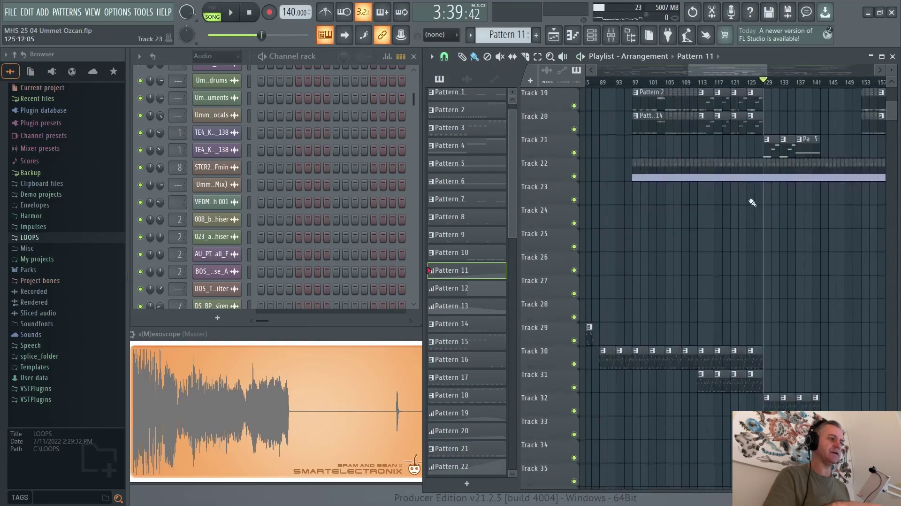
scroll(726, 171, up, 1)
scroll(726, 178, up, 3)
scroll(804, 188, down, 5)
scroll(811, 188, up, 6)
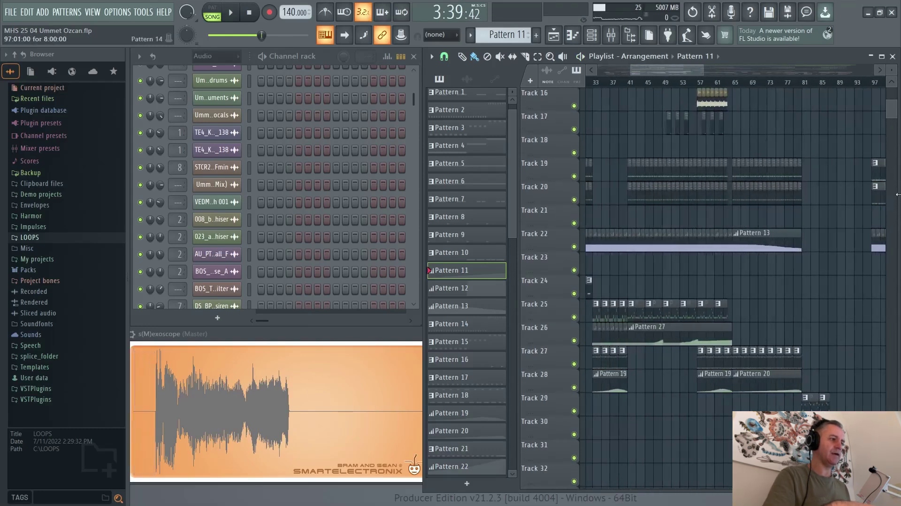
scroll(657, 183, up, 2)
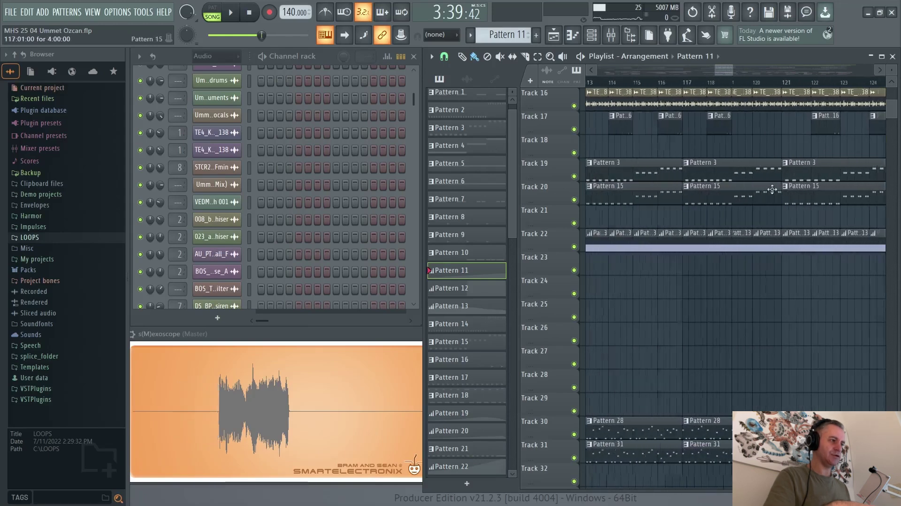
click(654, 167)
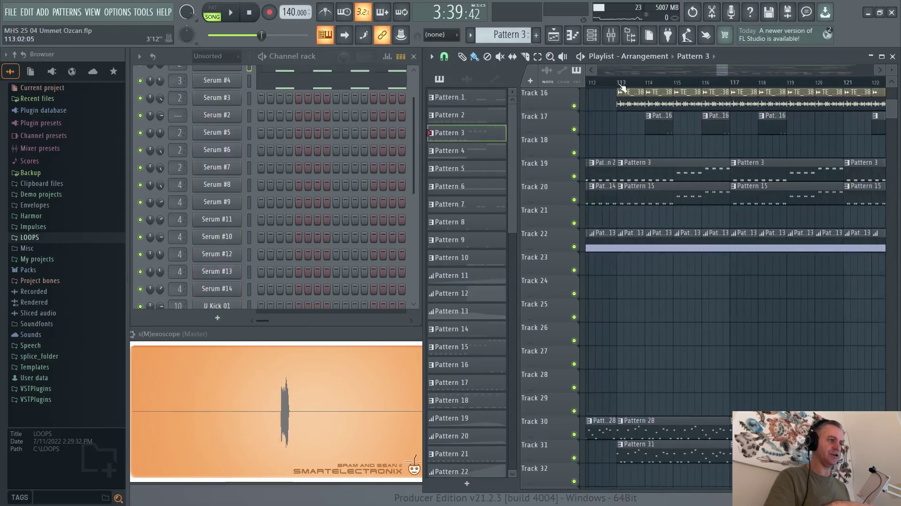
Step: Solo the first Serum channel, examine its Pattern 3 notes in the piano roll during playback, and close the piano roll
scroll(258, 139, up, 1)
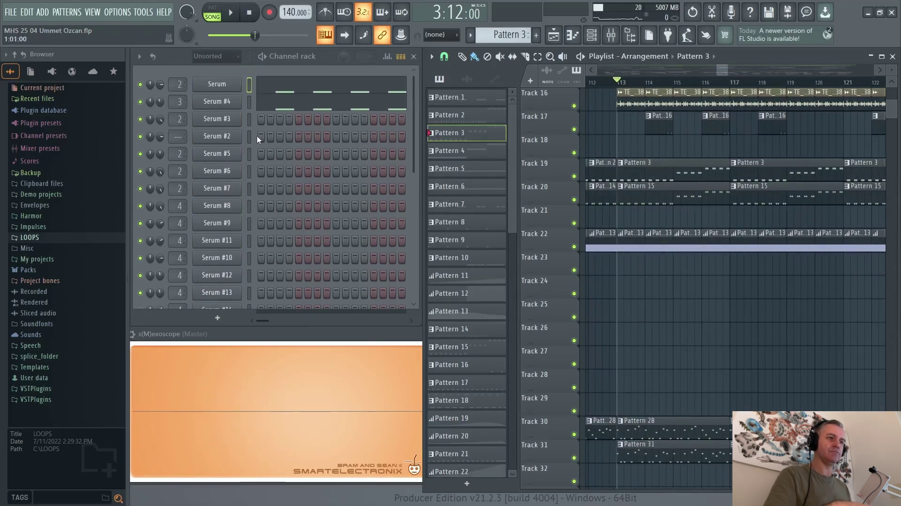
right_click(140, 85)
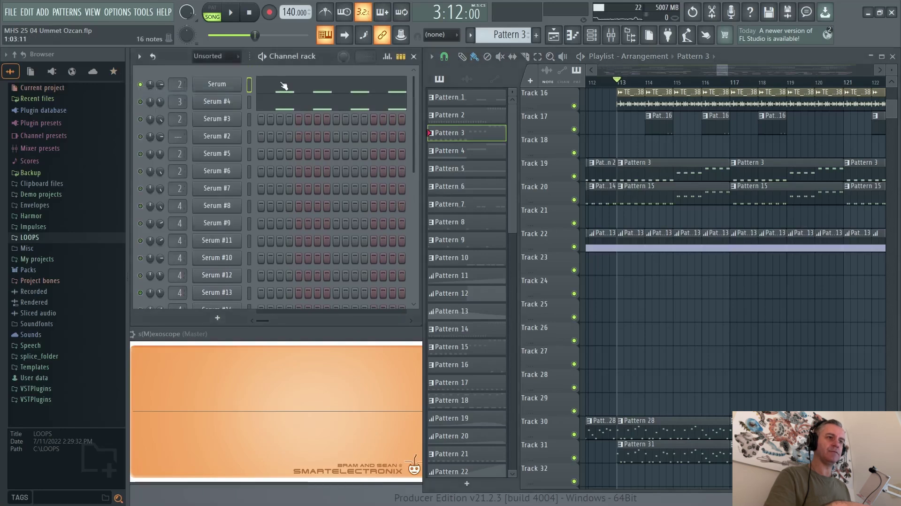
click(283, 86)
key(space)
scroll(160, 225, up, 3)
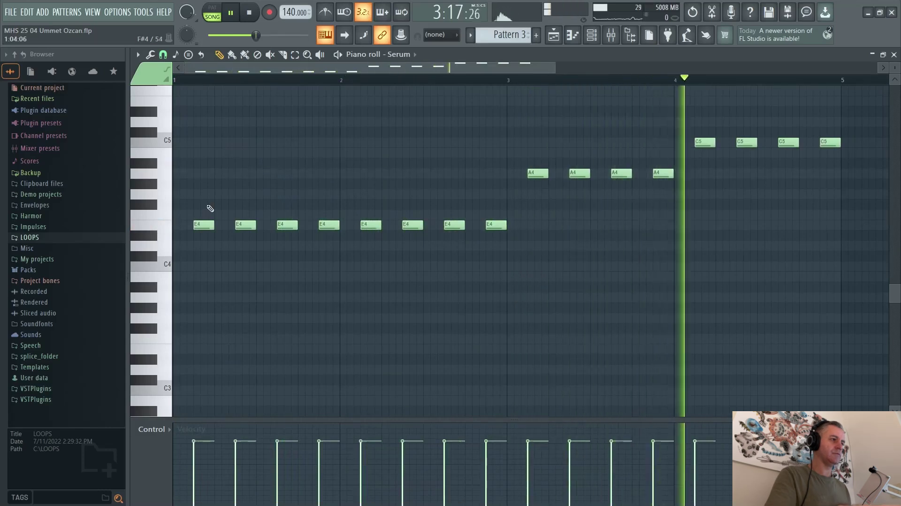
key(Escape)
Step: Solo the Serum #4 channel, examine its Pattern 3 notes in the piano roll during playback, and turn all channels back on
right_click(141, 101)
click(153, 109)
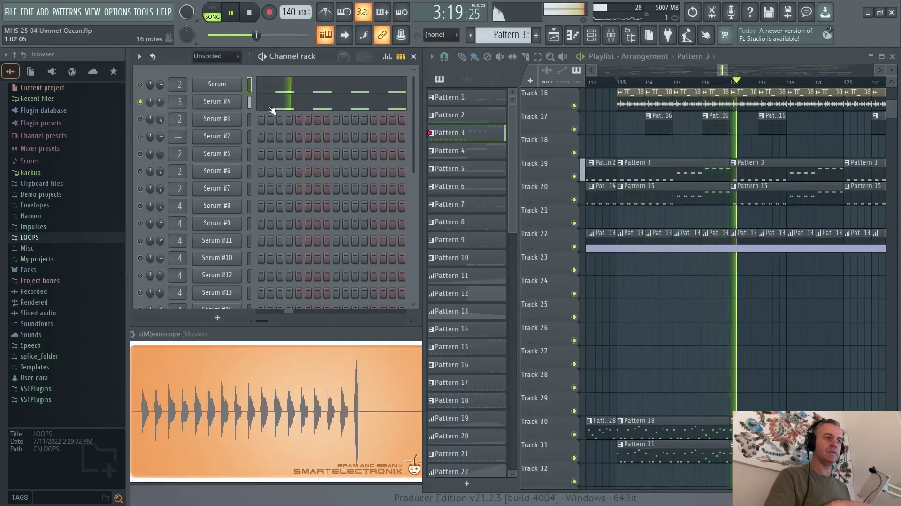
click(272, 111)
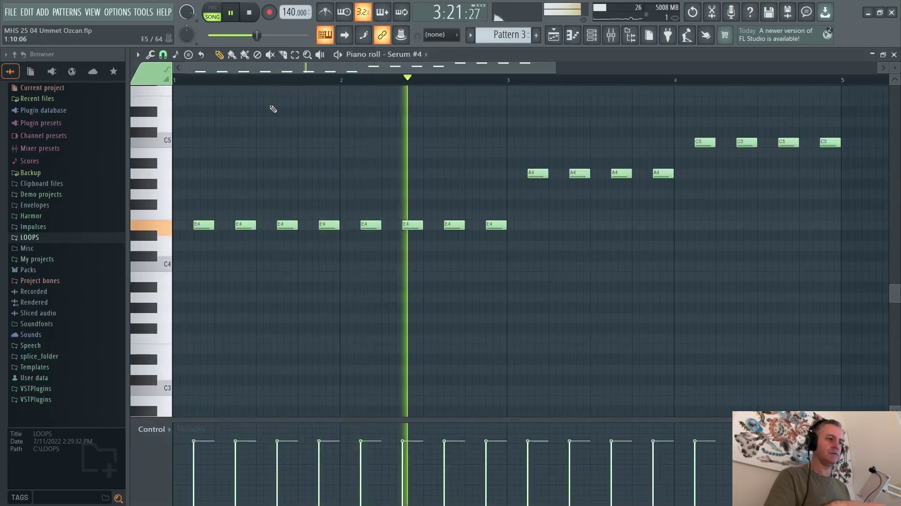
key(Escape)
key(space)
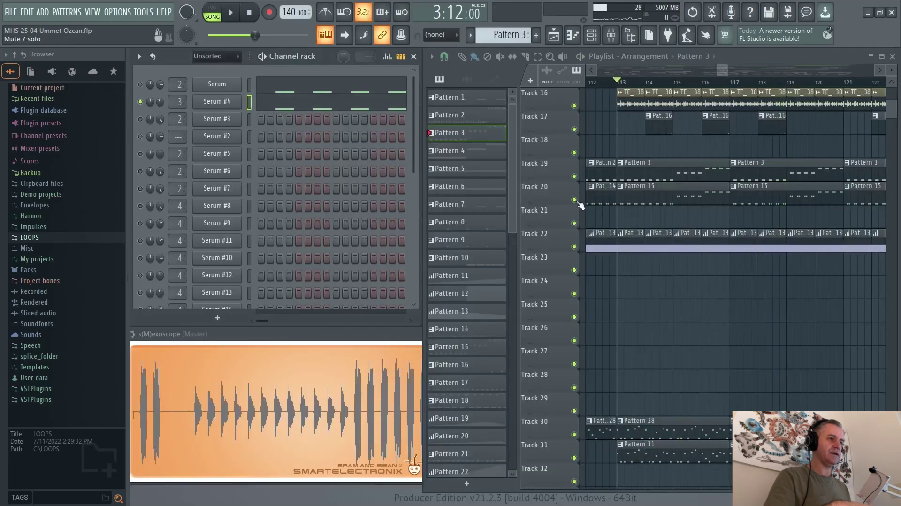
right_click(141, 101)
click(153, 108)
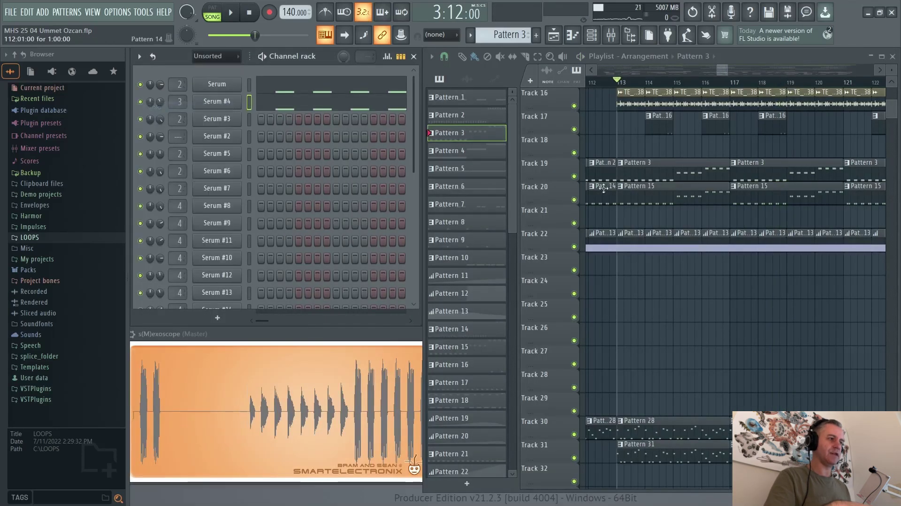
Step: Solo track 20 and examine the Serum #3 notes of Pattern 15 in the piano roll while playing from bar 113
right_click(574, 200)
double_click(626, 195)
click(347, 120)
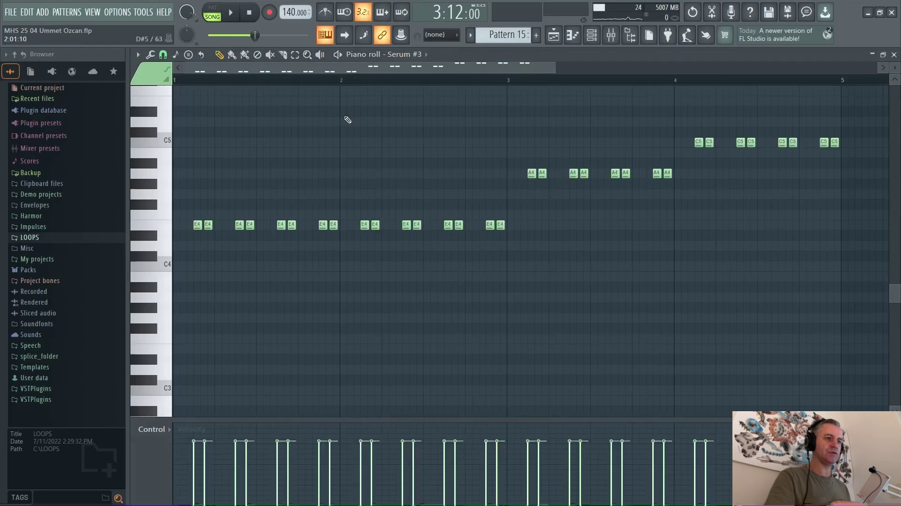
scroll(184, 240, up, 3)
key(space)
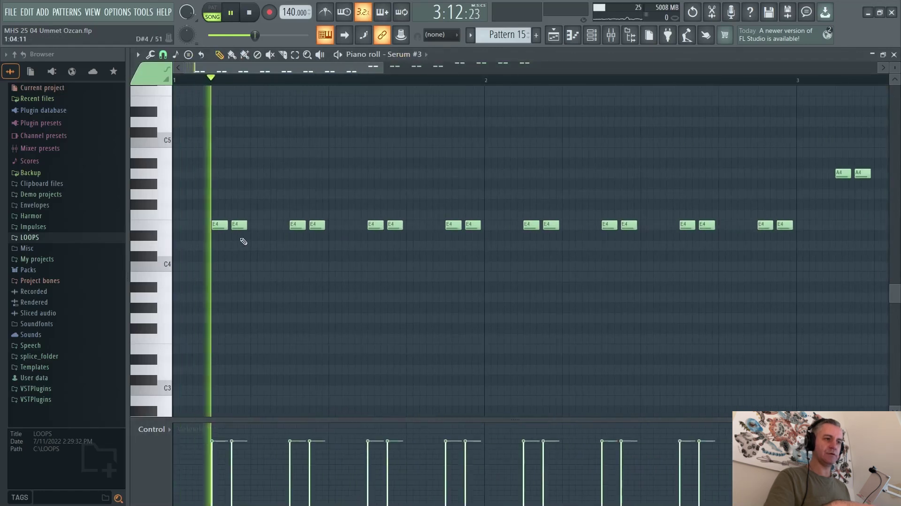
scroll(243, 241, down, 2)
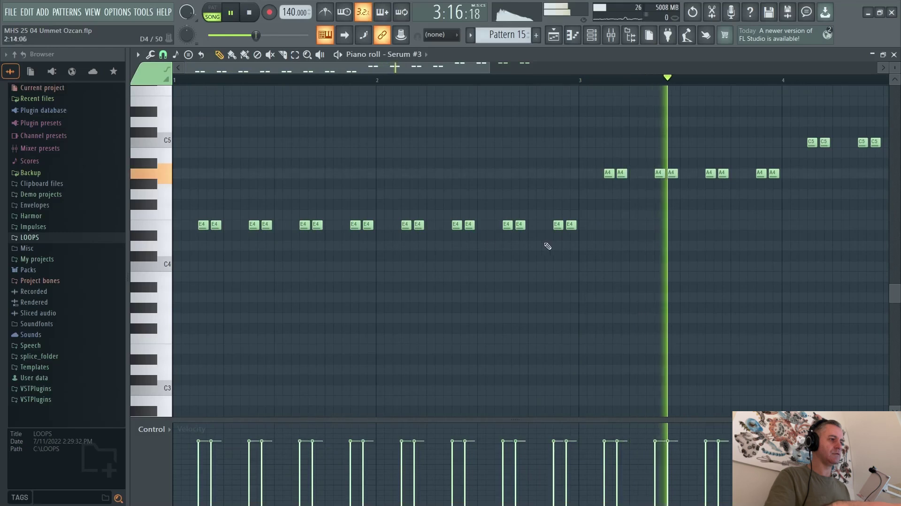
key(Escape)
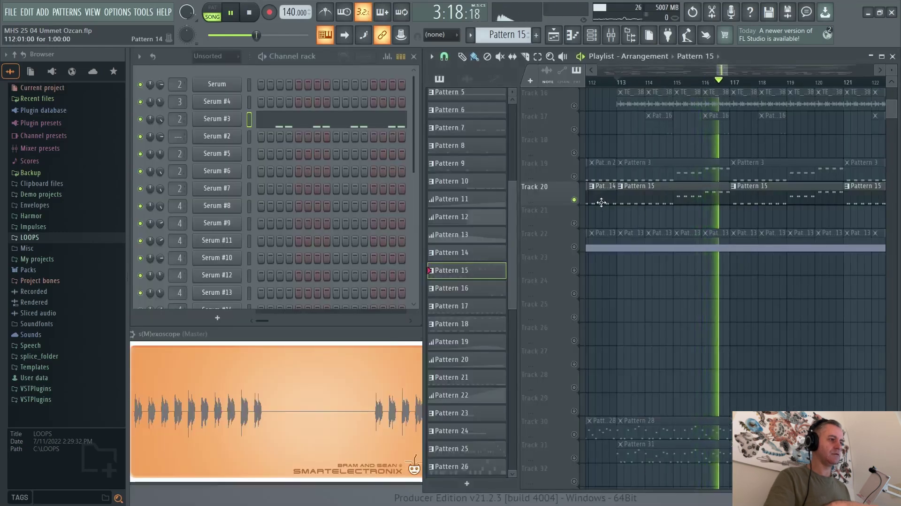
scroll(641, 220, down, 3)
key(space)
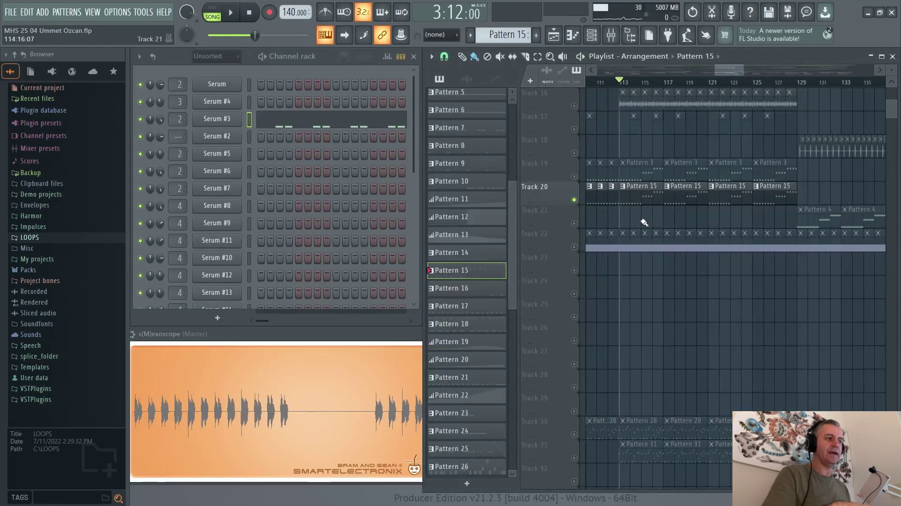
Step: Solo track 21 and examine the Serum #2 notes of Pattern 4 in the piano roll while playing from bar 129
scroll(631, 220, up, 2)
scroll(621, 219, down, 2)
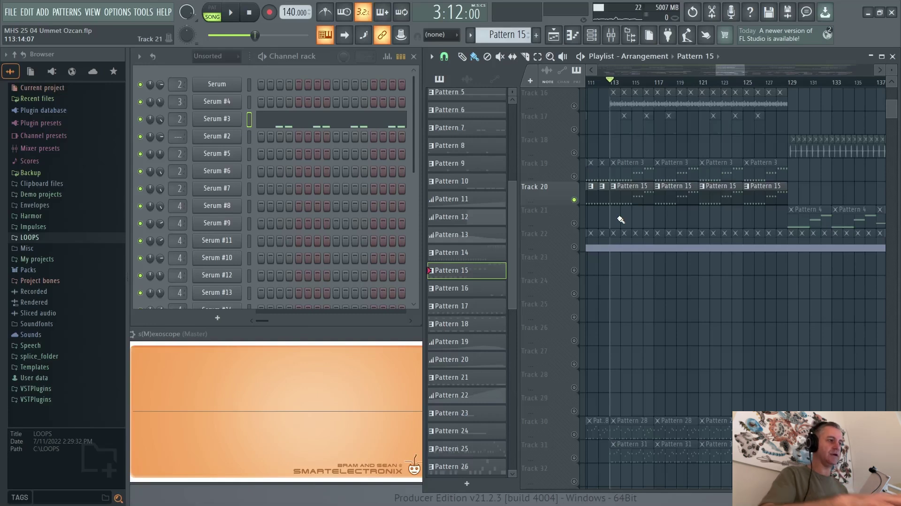
click(579, 228)
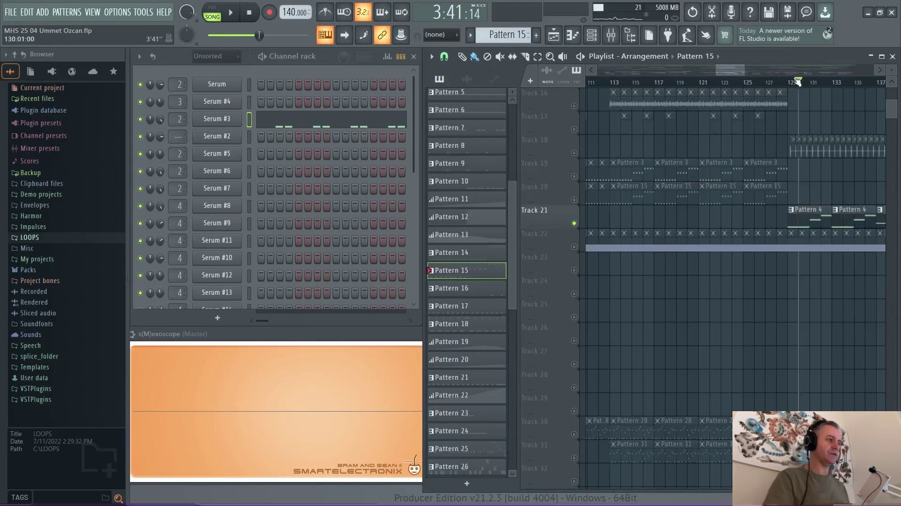
click(814, 220)
click(269, 141)
key(space)
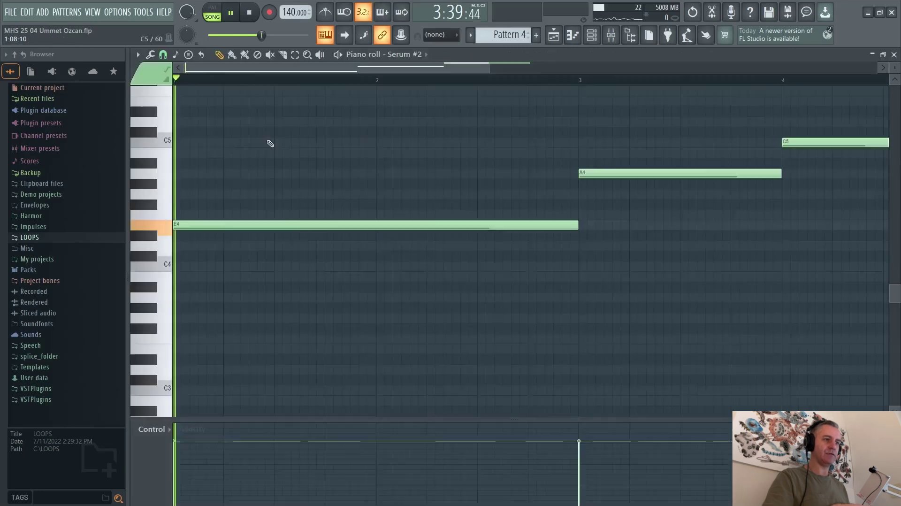
scroll(459, 141, down, 3)
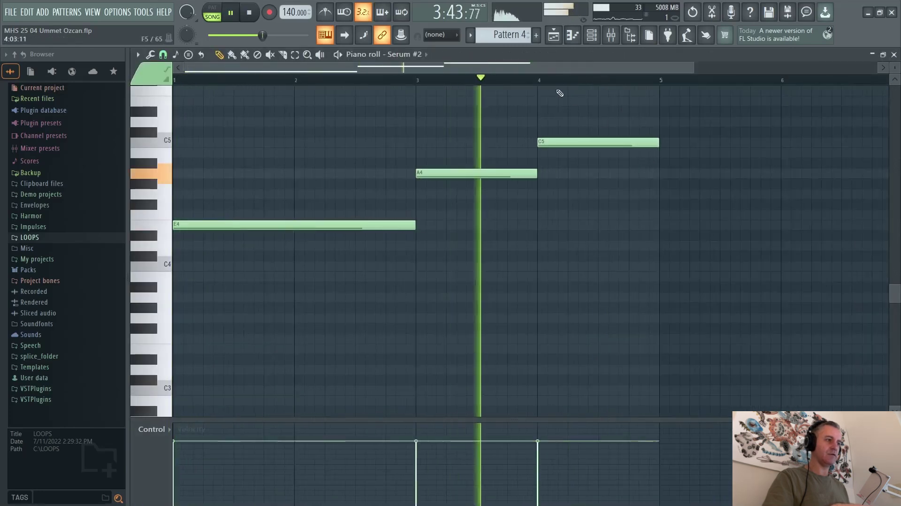
key(F7)
key(space)
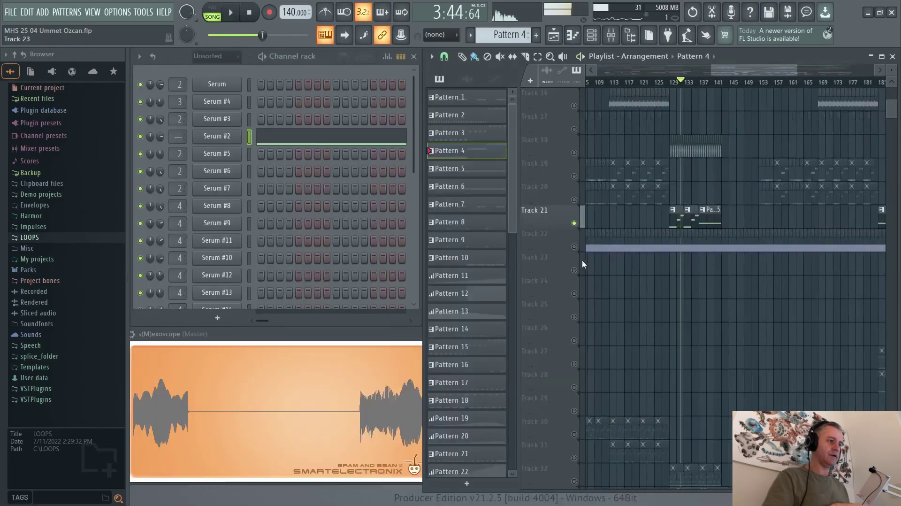
Step: Unmute all the tracks, then isolate tracks 23 and 24 around bar 17
right_click(575, 270)
scroll(726, 268, down, 4)
scroll(726, 268, down, 4)
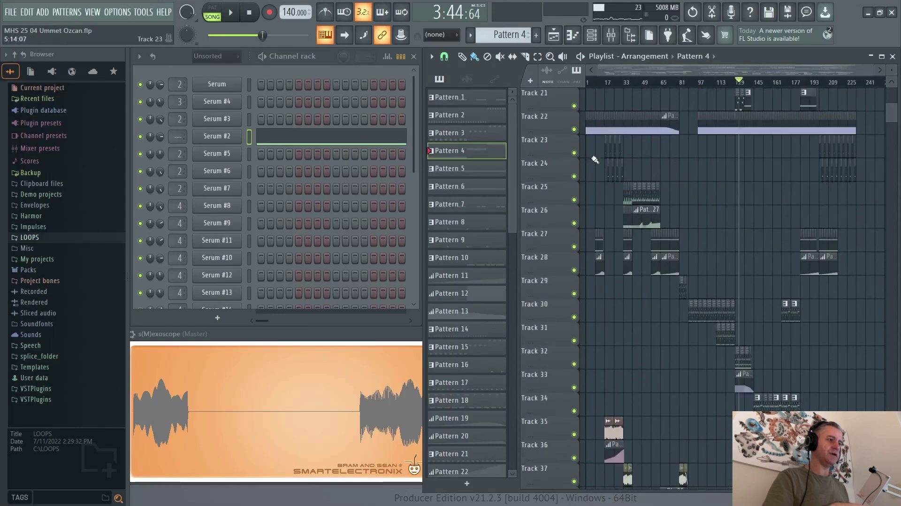
scroll(596, 160, up, 6)
scroll(641, 168, up, 1)
right_click(576, 153)
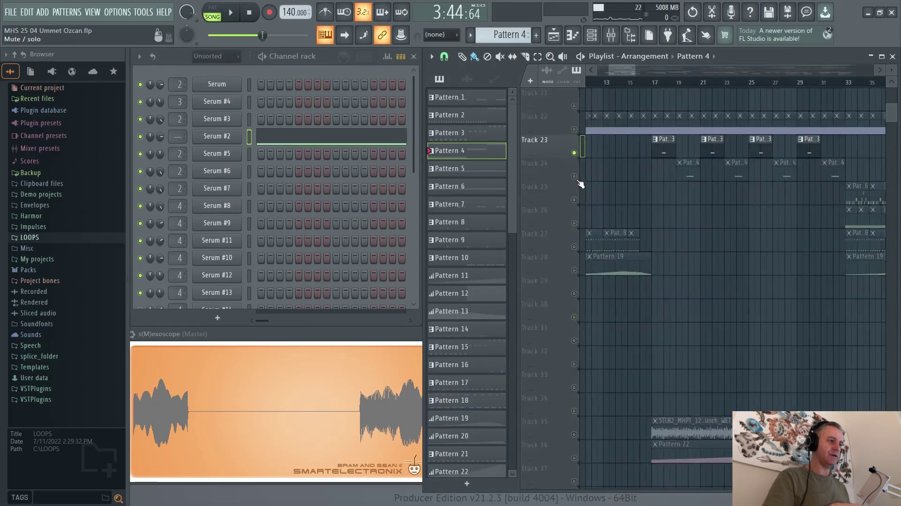
click(575, 177)
Step: Listen to the alternating Pattern 23 and Pattern 24 clips from bar 17 and select the Pattern 24 clip
scroll(675, 168, up, 3)
scroll(677, 168, up, 2)
scroll(629, 201, down, 5)
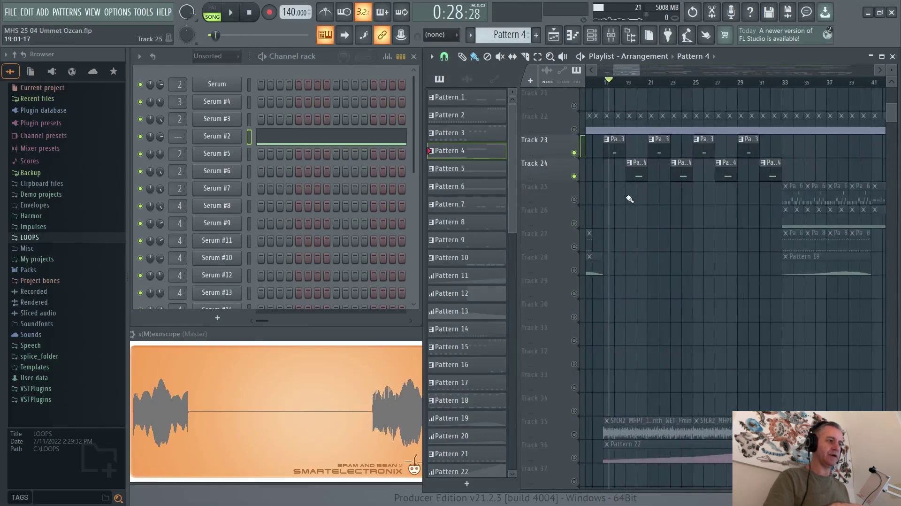
scroll(632, 194, up, 4)
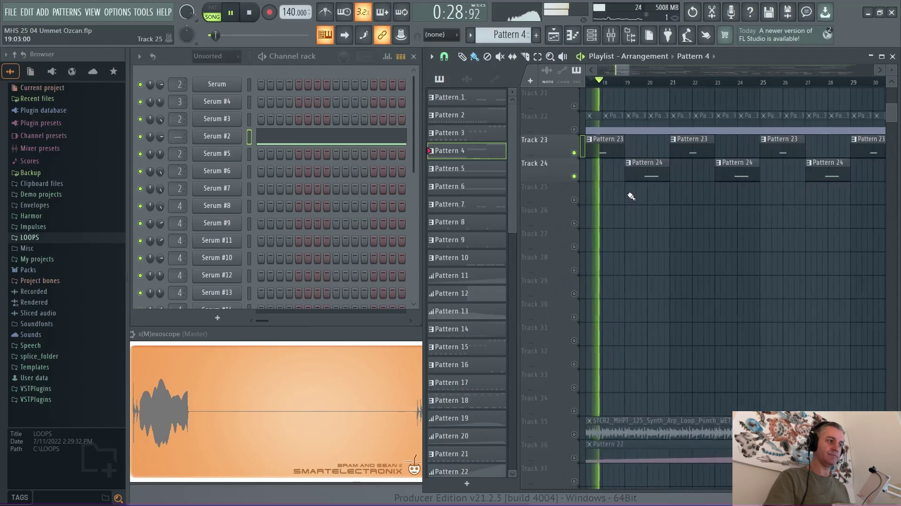
key(space)
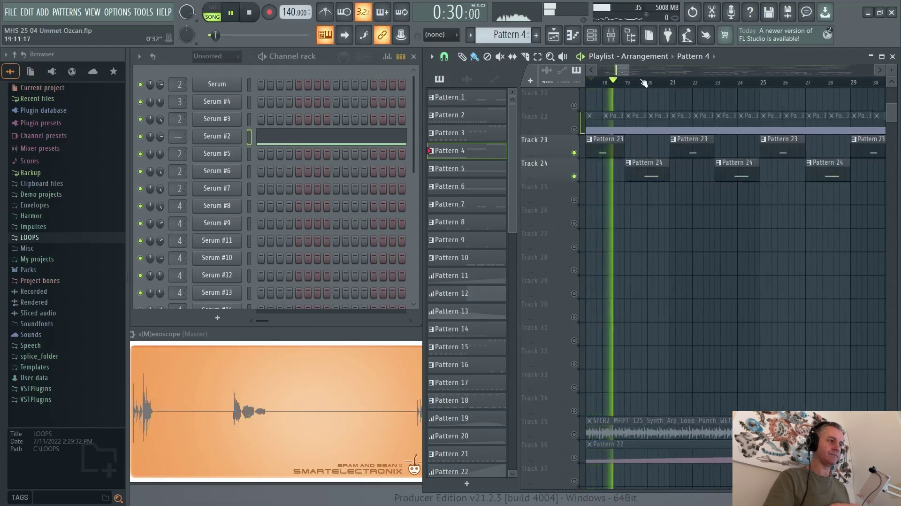
click(652, 176)
Step: Isolate tracks 53 and 54 and listen to their FX clips, including the Apocalypse drone shot from bar 24
scroll(648, 221, down, 9)
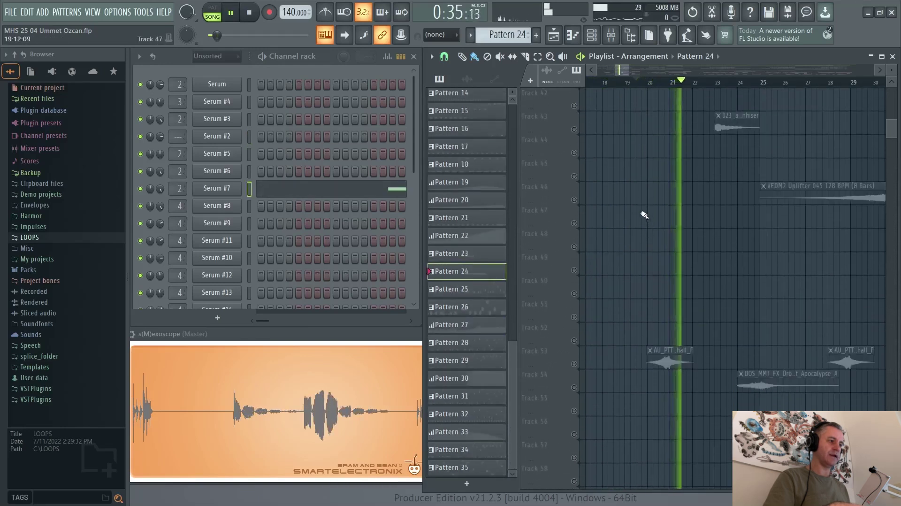
key(space)
scroll(647, 223, up, 1)
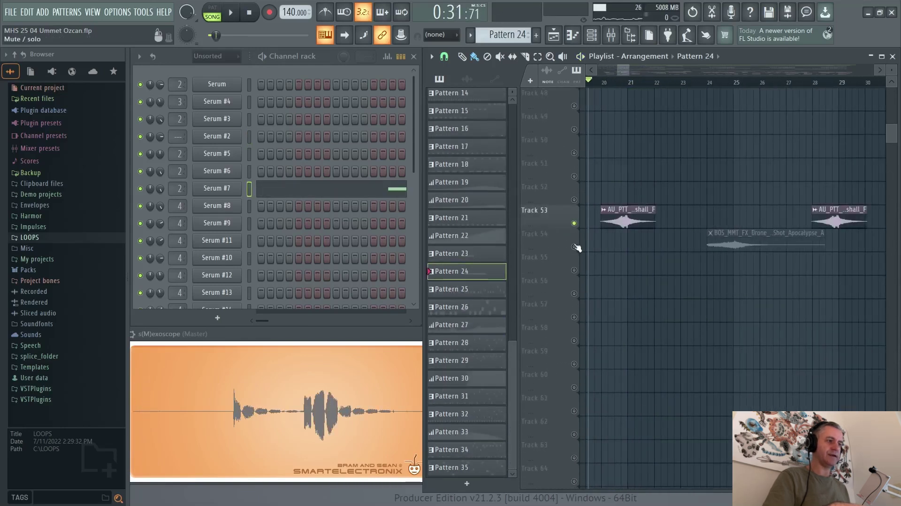
key(space)
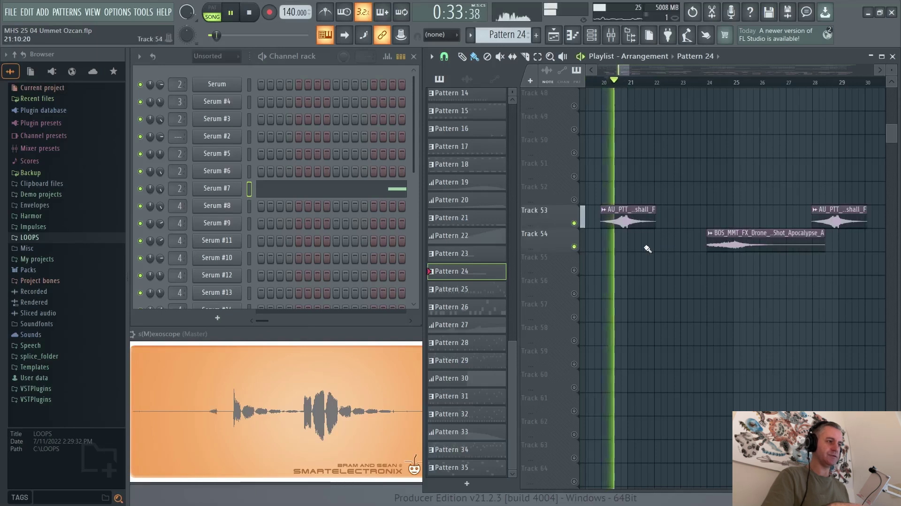
click(704, 83)
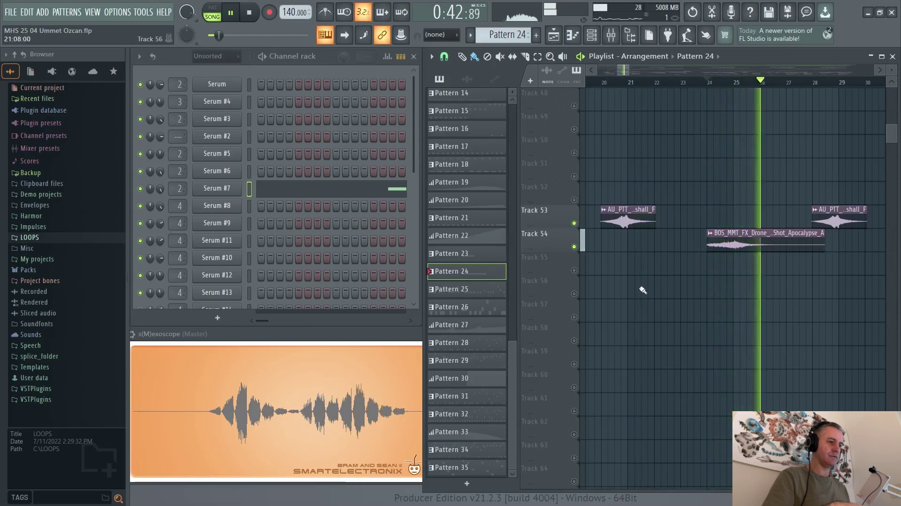
key(space)
Step: Unmute all the tracks, return the playback position to the song start, and look over the playlist from track 1 to track 32
ctrl+scroll(655, 276, down, 3)
scroll(576, 254, up, 5)
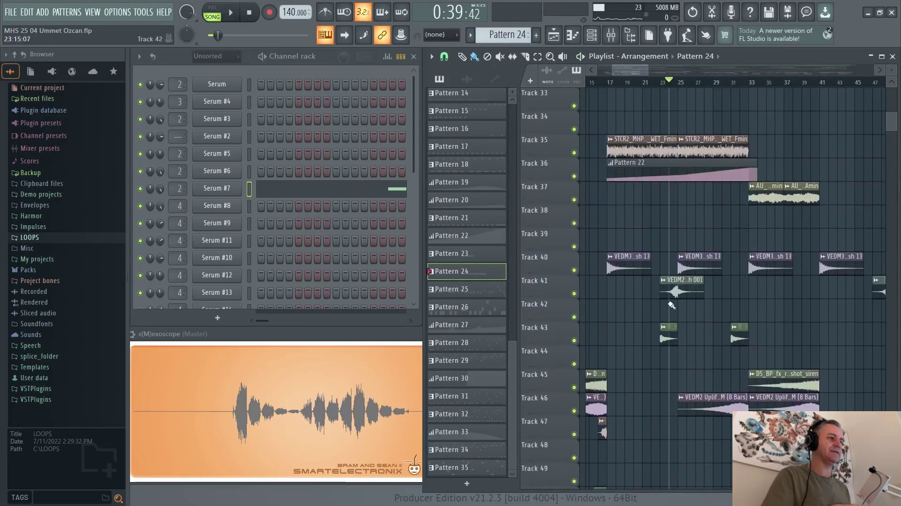
scroll(672, 305, up, 10)
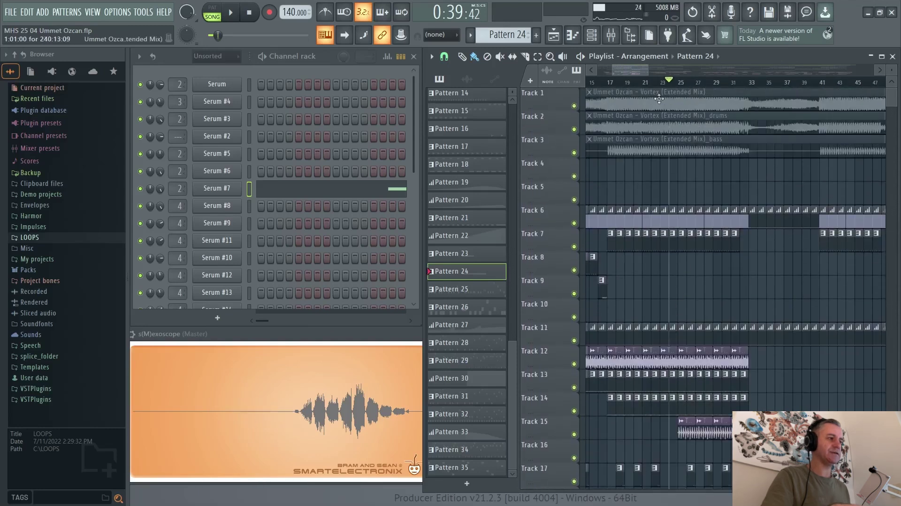
ctrl+scroll(710, 175, down, 1)
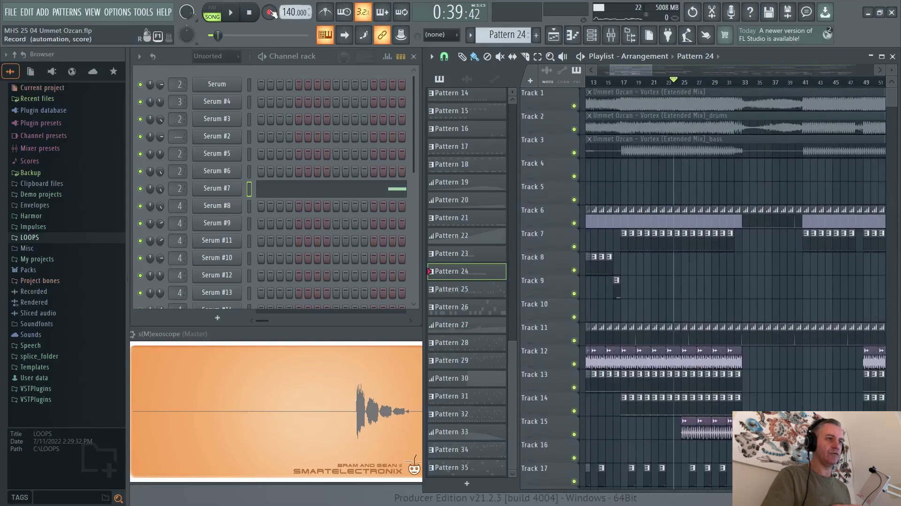
ctrl+scroll(624, 190, up, 2)
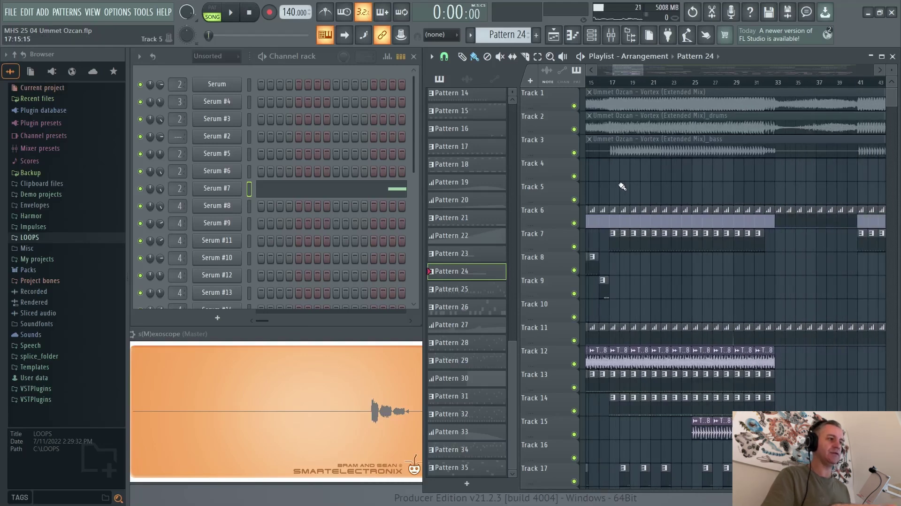
scroll(661, 186, down, 5)
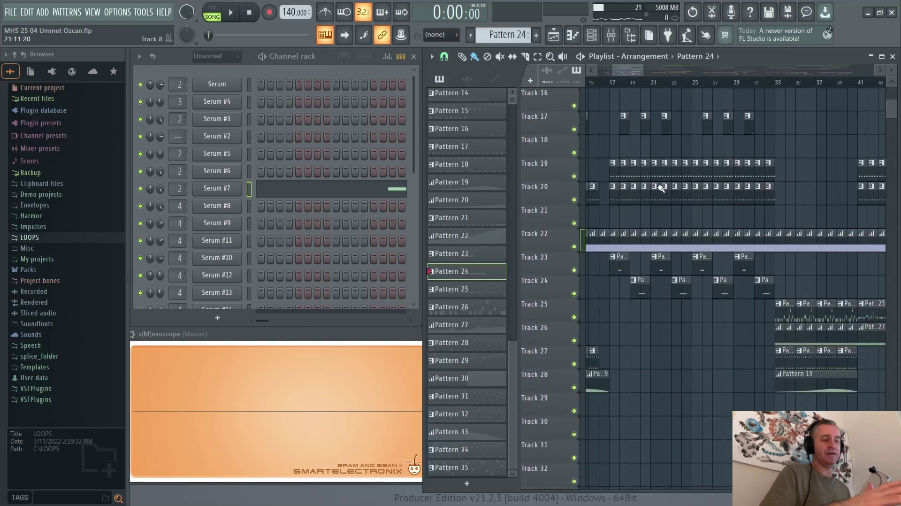
Step: Isolate tracks 25 and 26 and play them from bar 33
right_click(574, 317)
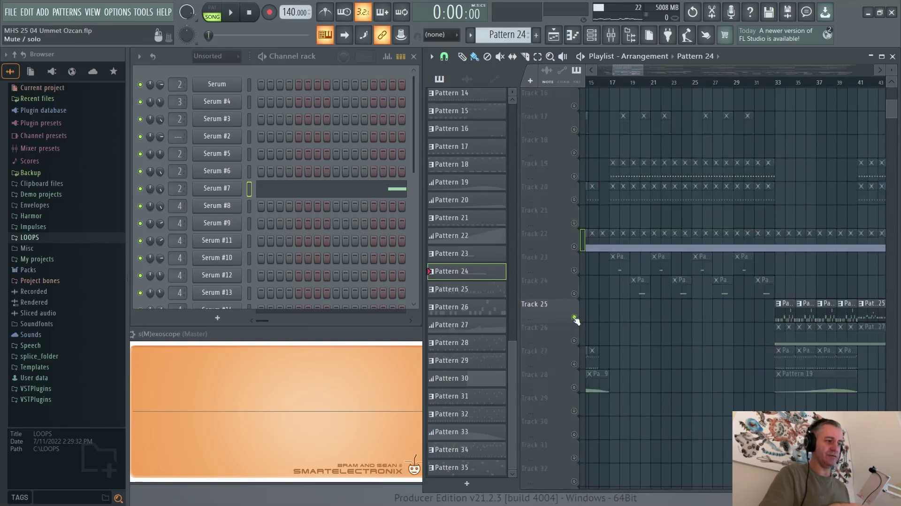
scroll(604, 324, right, 8)
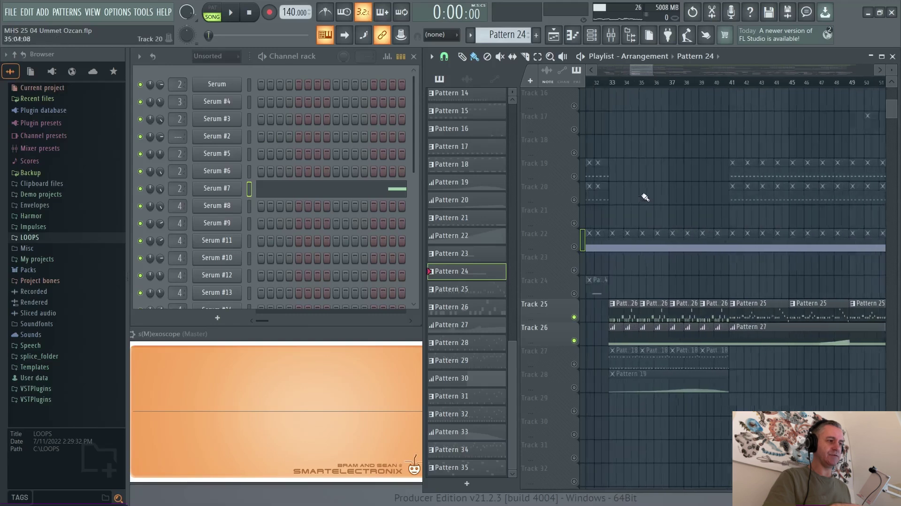
scroll(615, 89, down, 2)
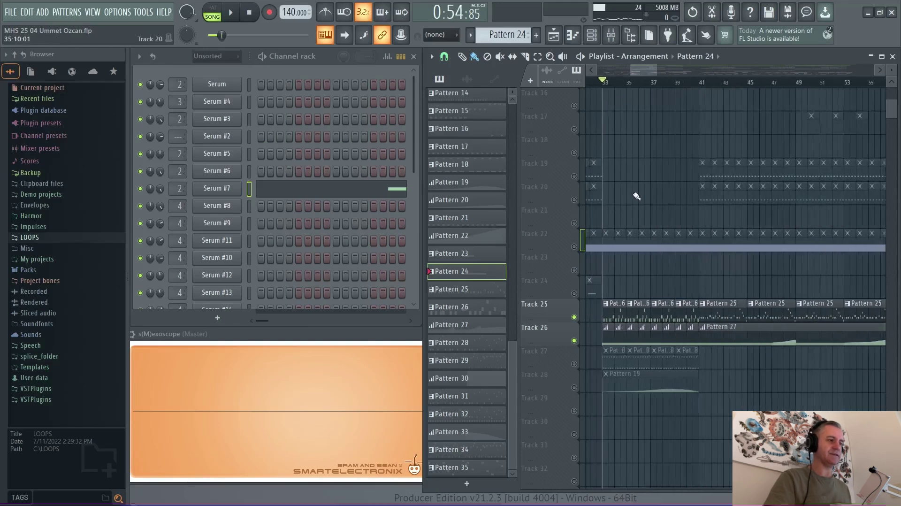
scroll(625, 196, down, 1)
key(space)
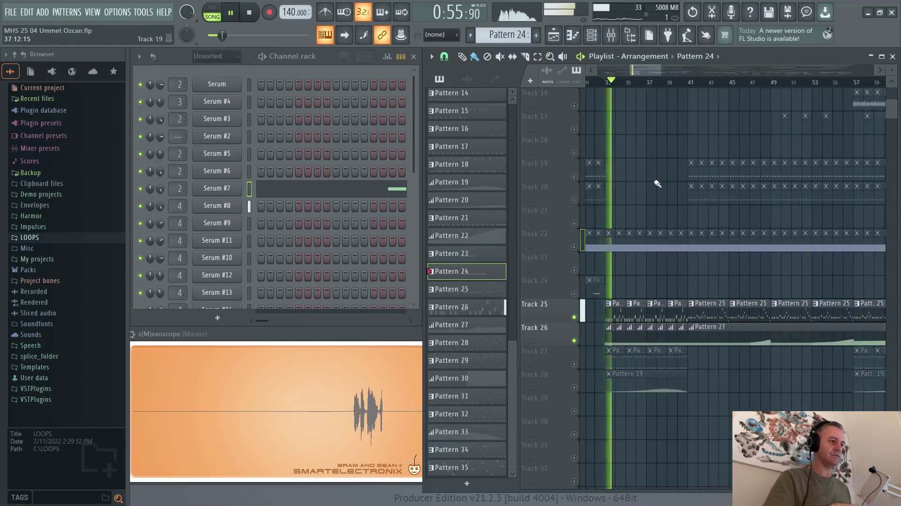
Step: Examine the Serum #8 notes of Pattern 26 in the piano roll during playback and close the piano roll
click(640, 318)
click(383, 210)
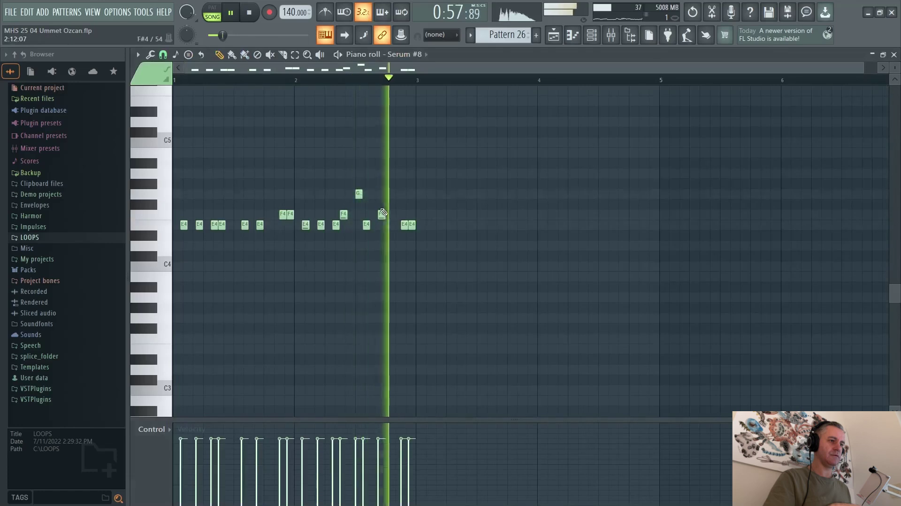
key(Escape)
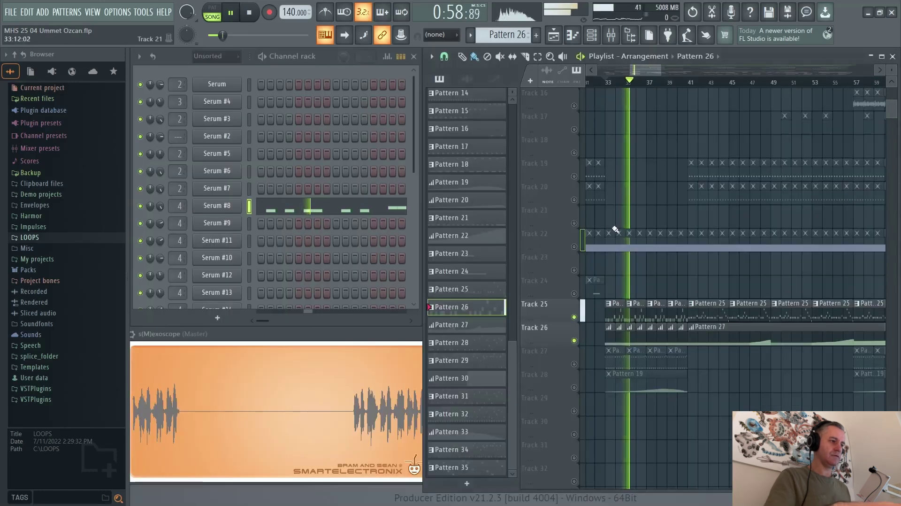
Step: Move playback to bar 41 and further along to listen to the Pattern 25 clips with the Pattern 27 automation
click(692, 84)
scroll(770, 244, up, 1)
click(704, 84)
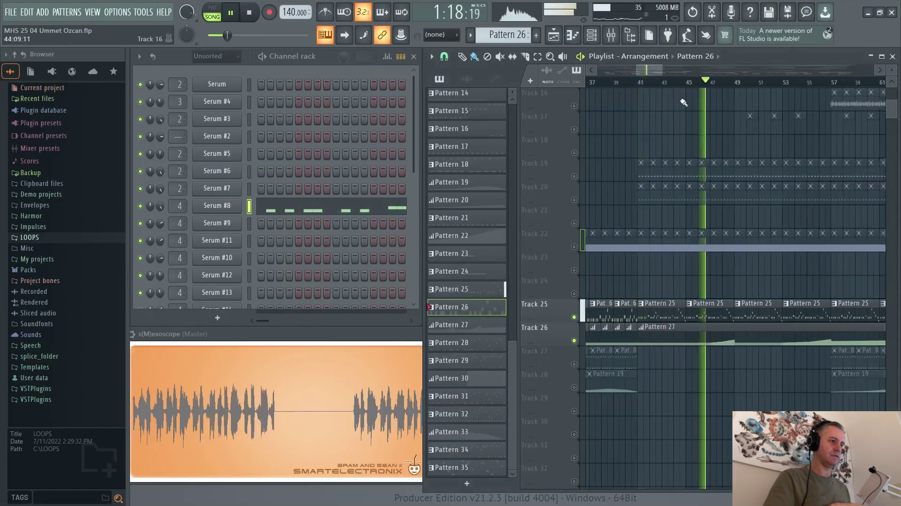
Step: Compare the Serum #8 notes of Pattern 26 and Pattern 25 in the piano roll during playback, and close the piano roll
click(338, 217)
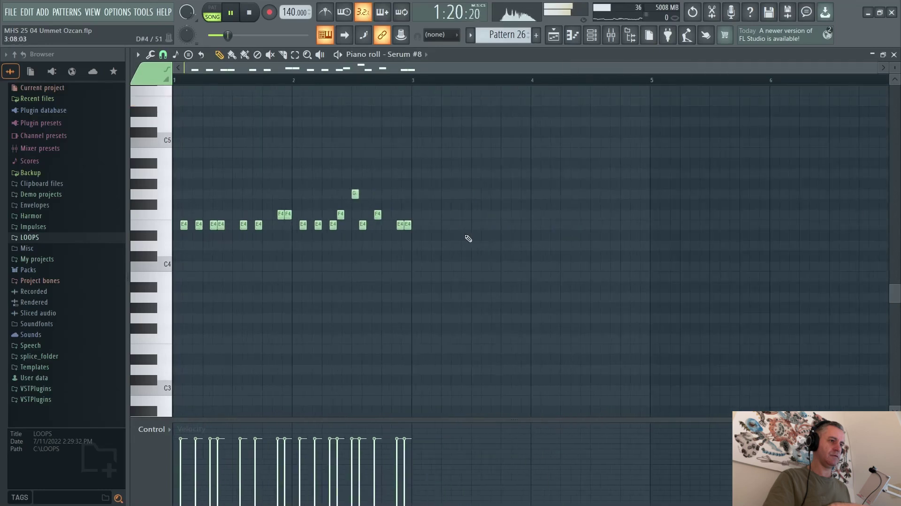
key(Escape)
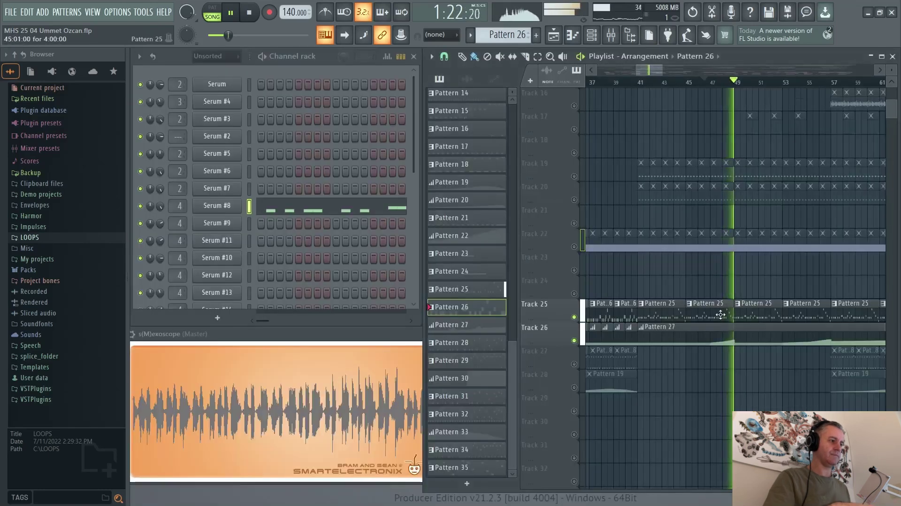
click(367, 210)
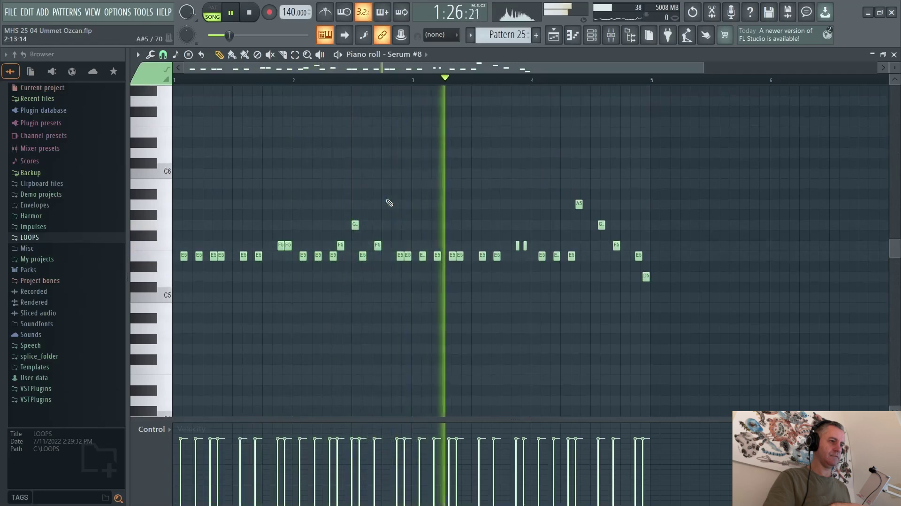
scroll(616, 245, up, 6)
scroll(342, 224, down, 1)
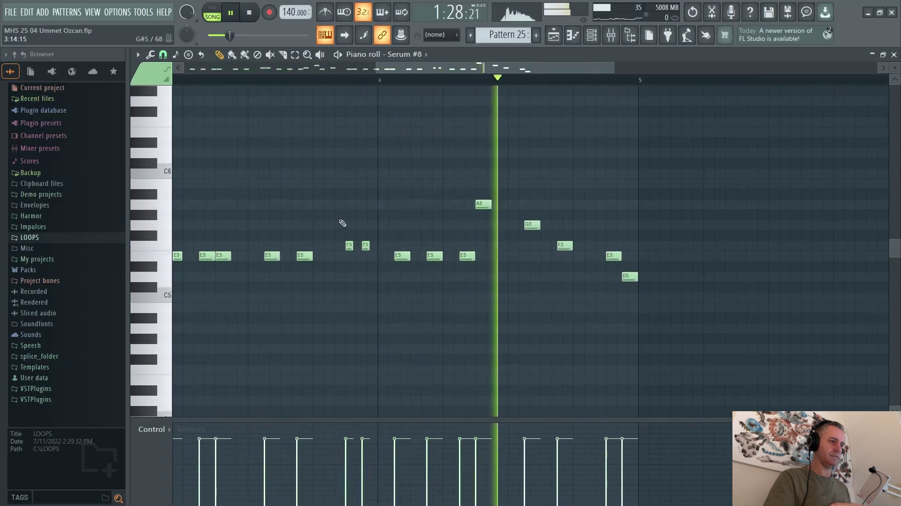
scroll(647, 203, down, 5)
key(F7)
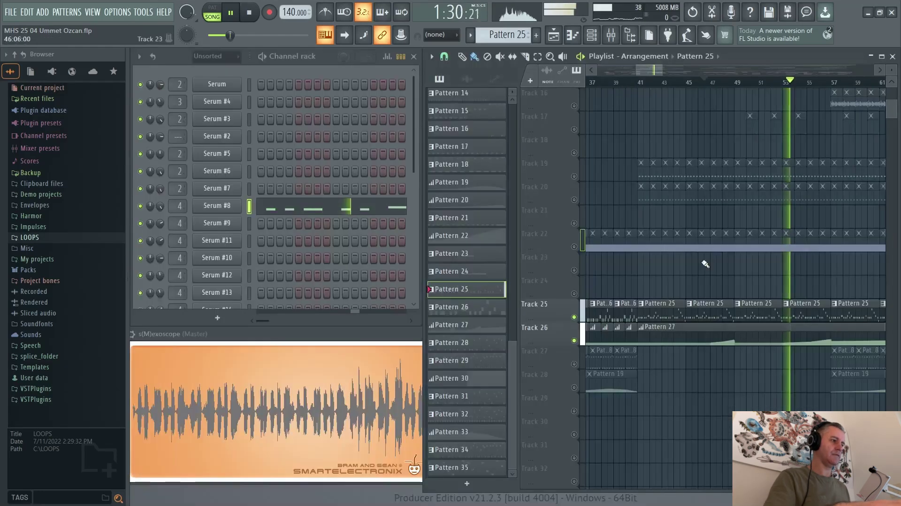
Step: Stop playback, unmute all the tracks, and play the full arrangement from bar 41
scroll(587, 328, down, 2)
scroll(584, 312, up, 3)
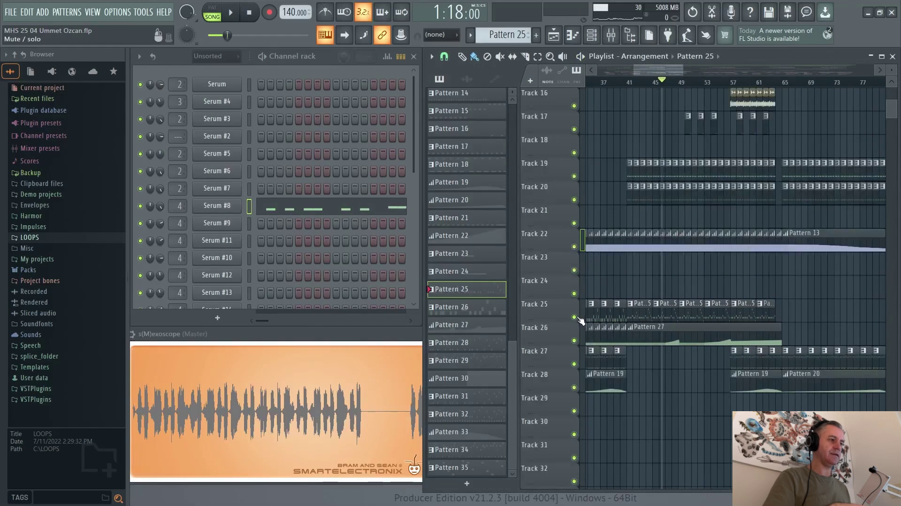
click(621, 84)
scroll(646, 197, up, 3)
key(space)
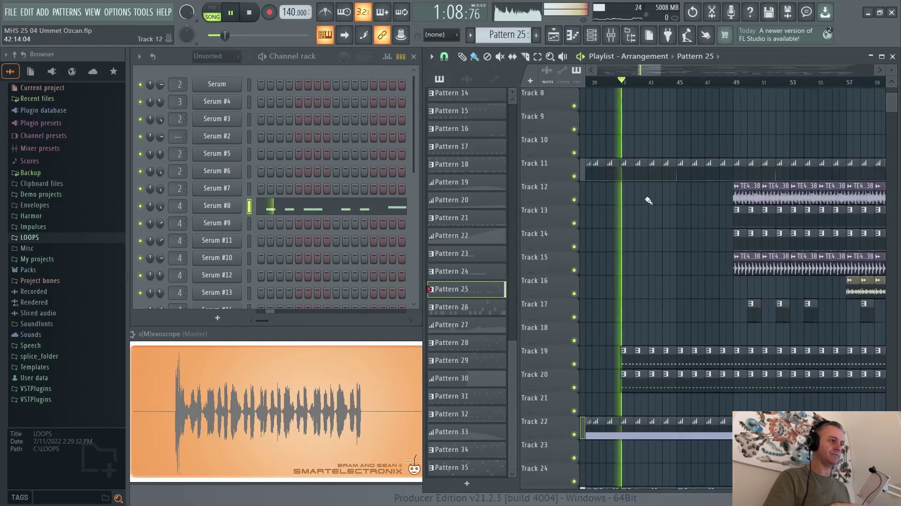
Step: Look over the playlist clips around bars 33 to 65 on tracks 8 to 39 during playback
scroll(735, 188, down, 1)
scroll(654, 225, down, 5)
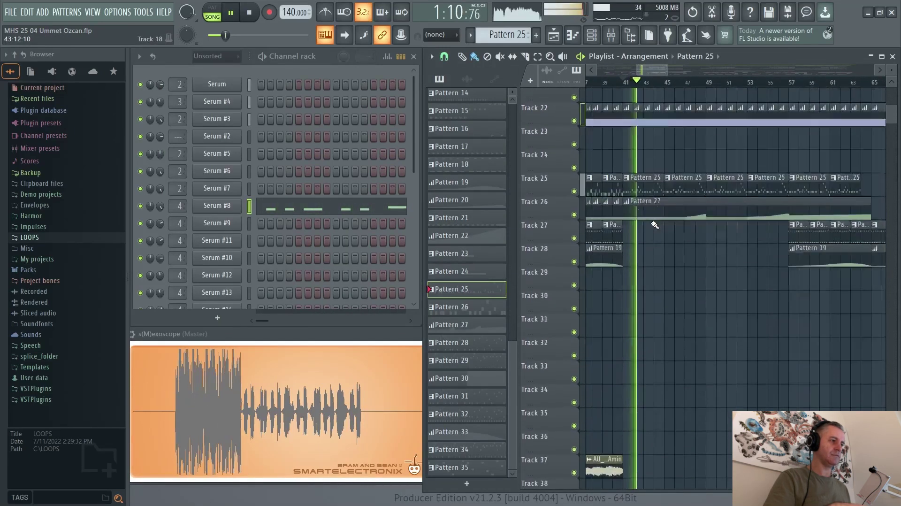
scroll(687, 226, up, 2)
scroll(650, 220, down, 3)
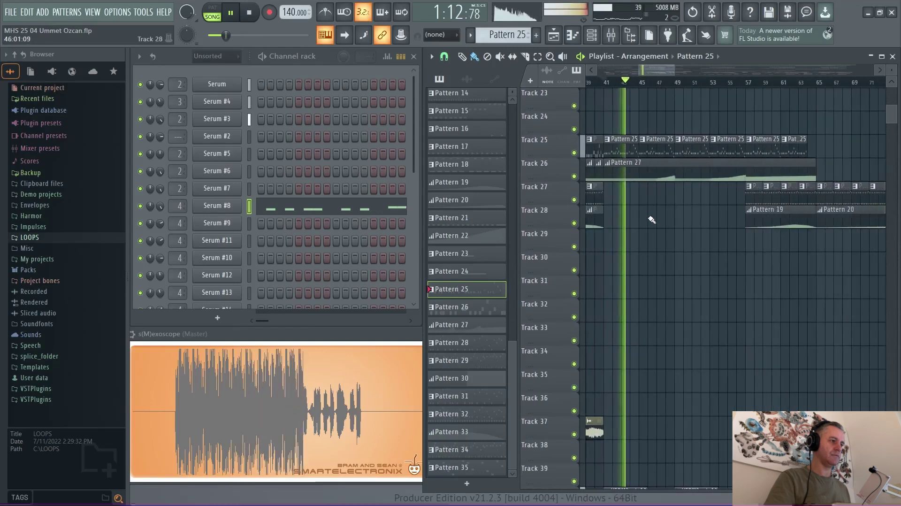
scroll(627, 235, down, 3)
scroll(708, 244, up, 4)
scroll(708, 244, down, 3)
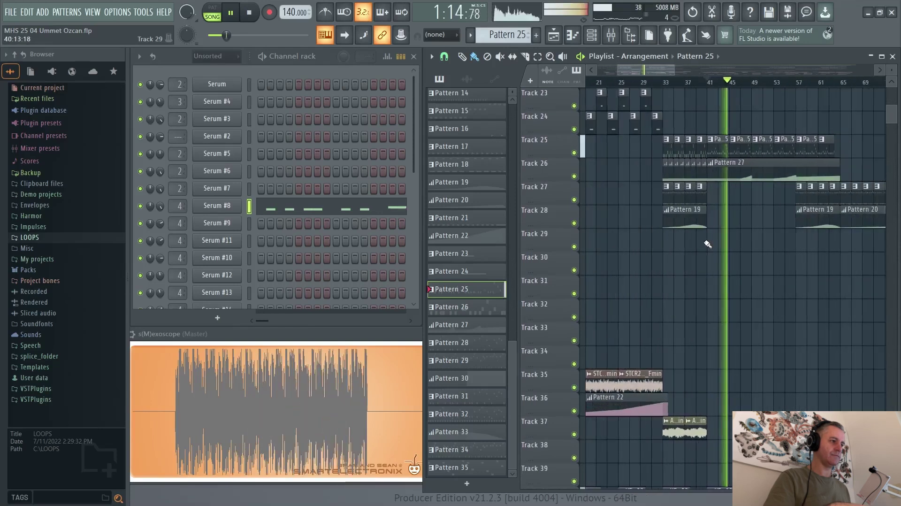
scroll(704, 243, up, 3)
Step: Isolate tracks 27 and 28 and play the Pattern 18 clips from bar 33
key(space)
right_click(574, 201)
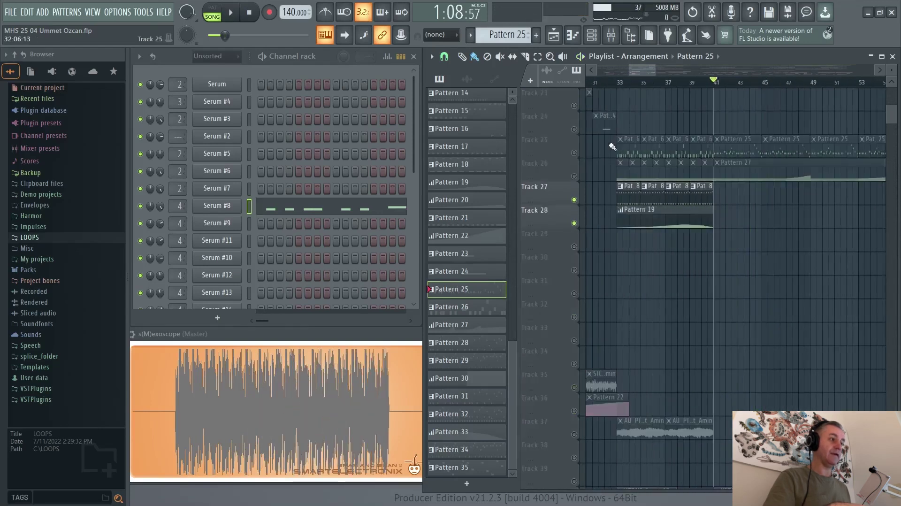
double_click(647, 193)
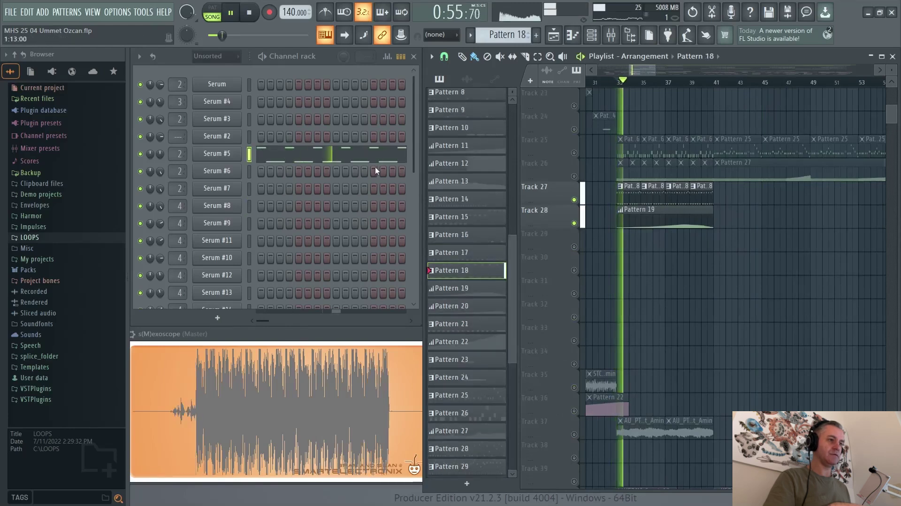
Step: Examine the Serum #5 notes of Pattern 18 in the piano roll during playback and close the piano roll
click(376, 154)
scroll(376, 169, down, 3)
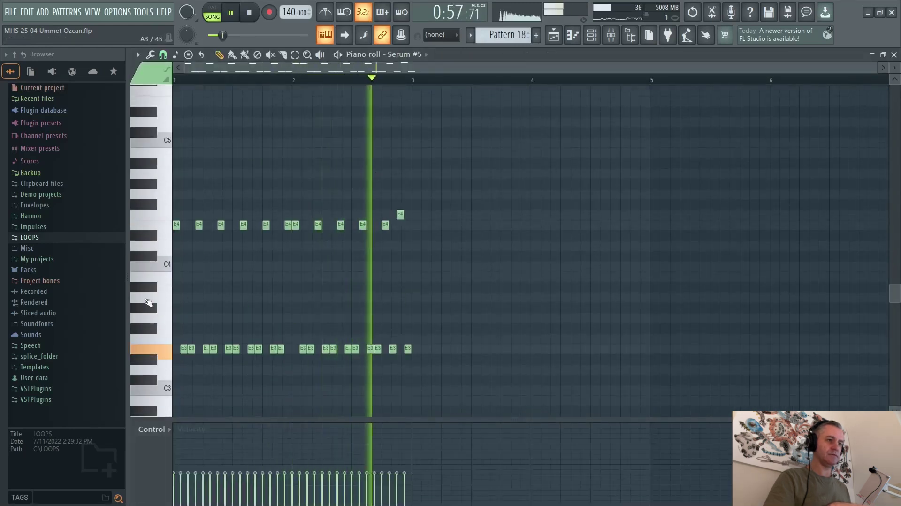
scroll(149, 304, up, 3)
scroll(209, 279, down, 1)
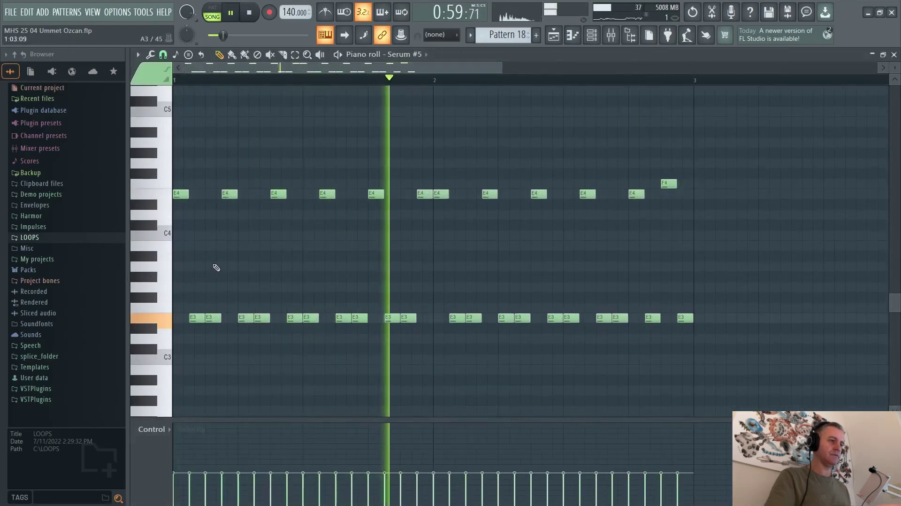
key(Escape)
Step: Examine the Serum #5 filter cutoff automation of Pattern 19, close the event editor, and stop playback
double_click(636, 228)
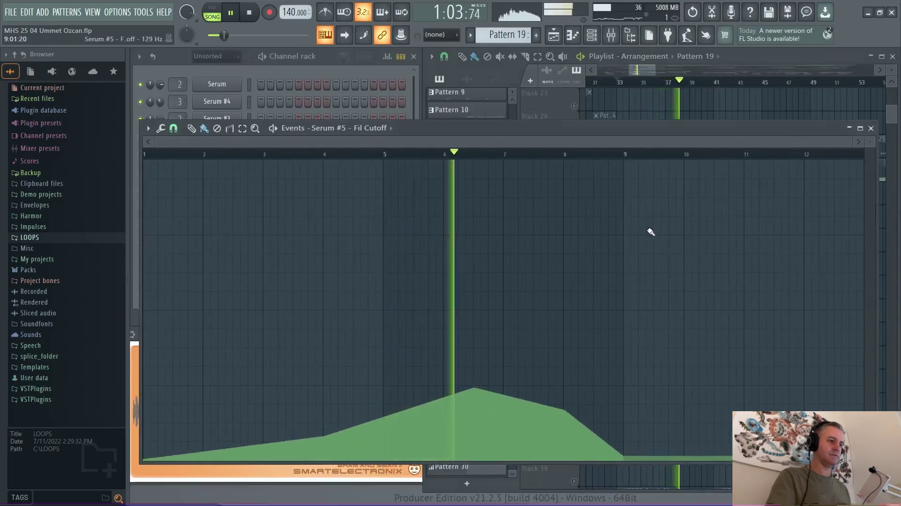
key(Escape)
key(space)
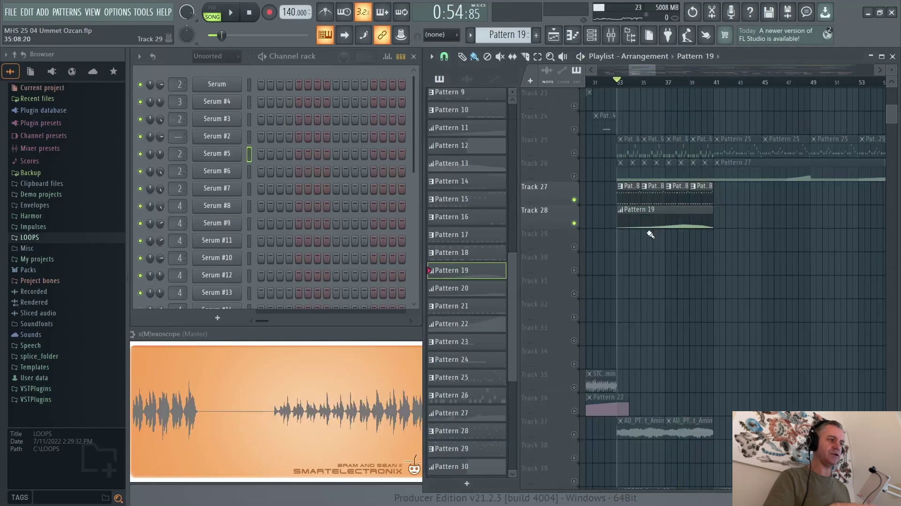
Step: Isolate track 29 and play its Pattern 35 clips from bar 81
scroll(651, 234, down, 5)
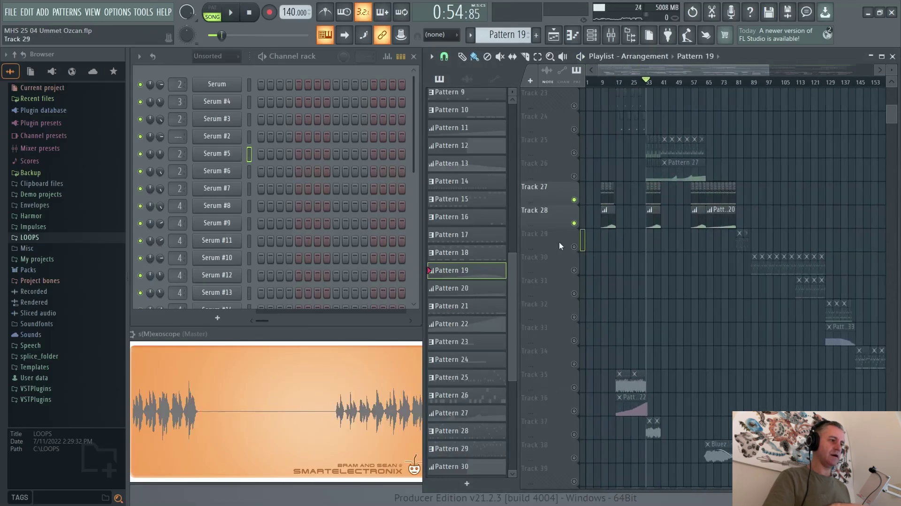
right_click(574, 246)
scroll(739, 243, up, 5)
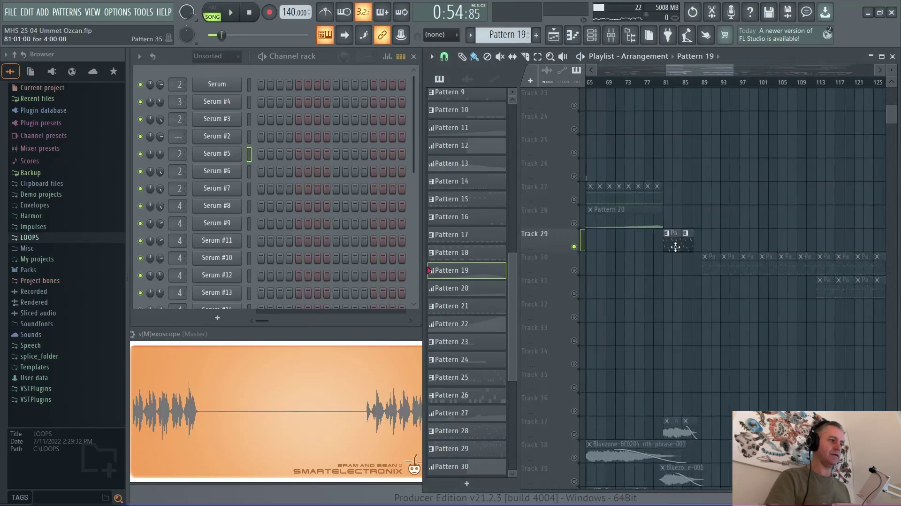
click(647, 85)
scroll(662, 249, up, 3)
scroll(635, 273, down, 2)
Step: Examine the Serum #14 notes of Pattern 35 in the piano roll during playback and close the piano roll
click(620, 242)
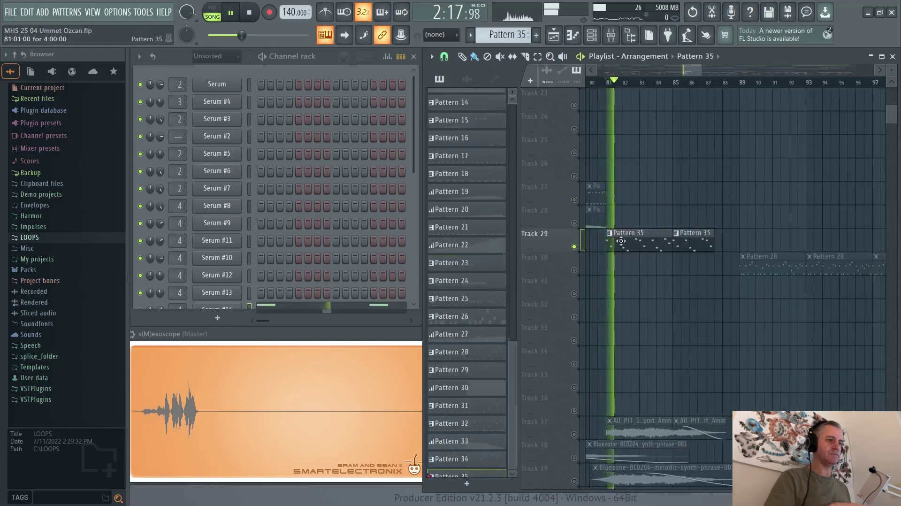
scroll(358, 225, down, 5)
click(355, 187)
scroll(359, 180, up, 2)
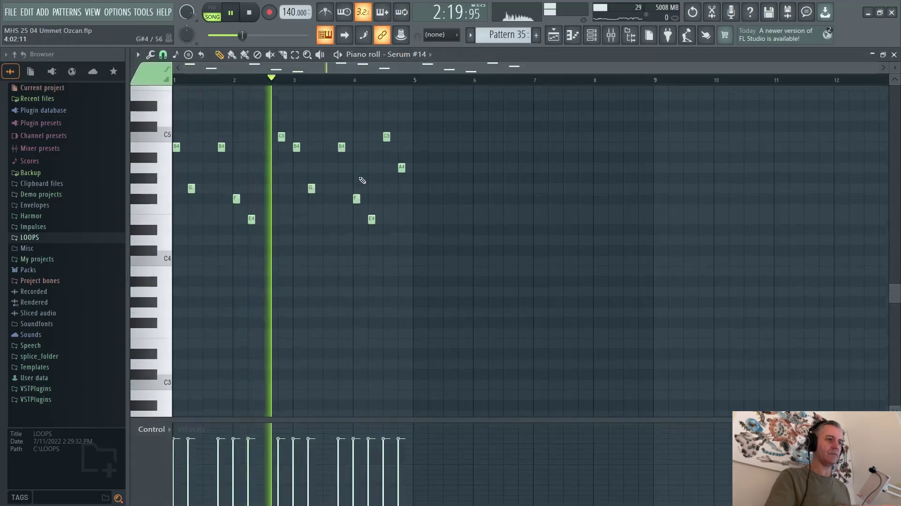
key(Escape)
Step: Unmute all the tracks to hear the Serum #14 part of Pattern 35 within the full mix
right_click(575, 247)
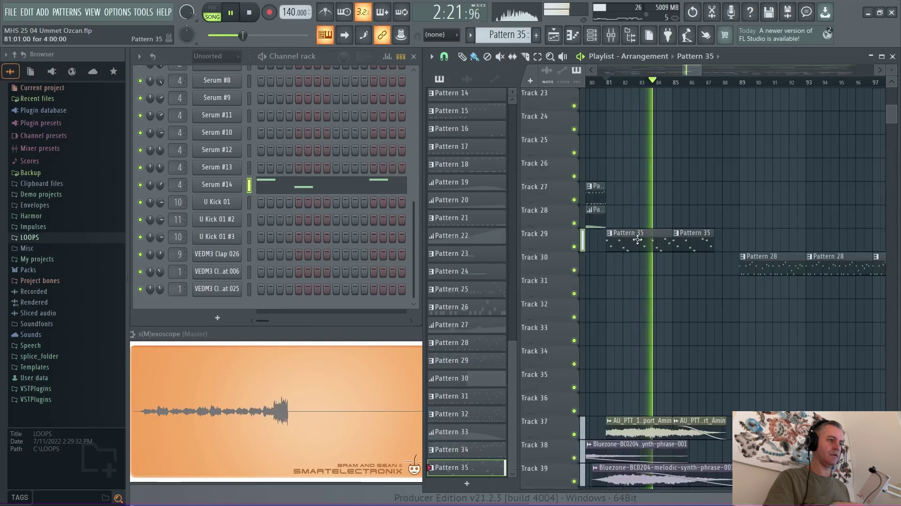
click(355, 187)
key(Escape)
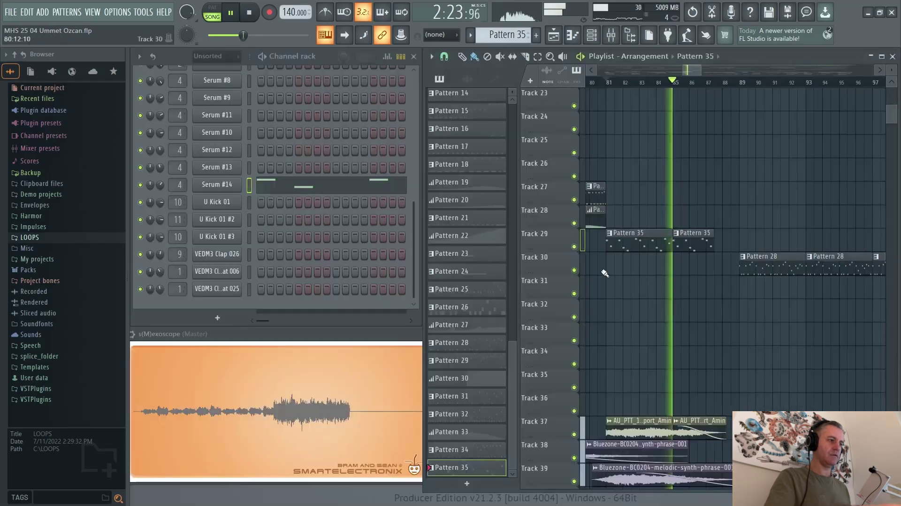
Step: Isolate track 29 again, review the Serum #14 notes of Pattern 35, stop playback, and return to the playlist
right_click(575, 247)
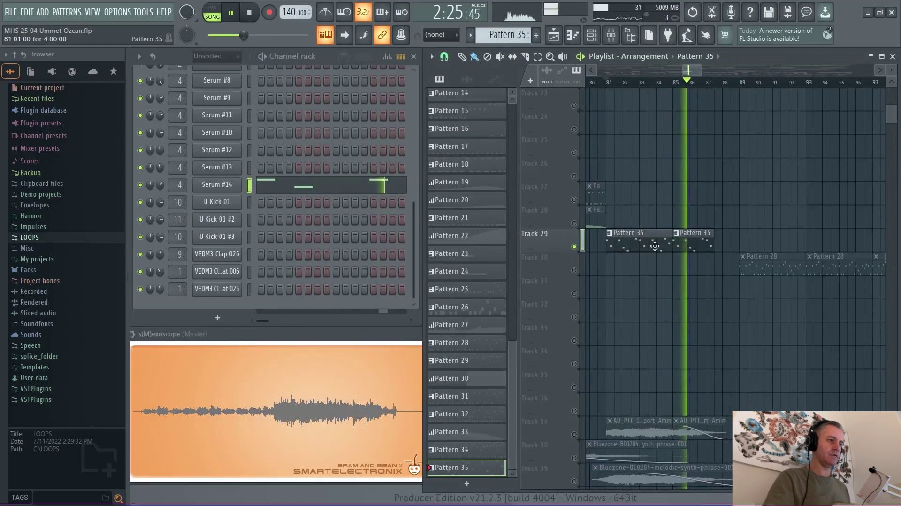
click(362, 187)
scroll(247, 246, down, 2)
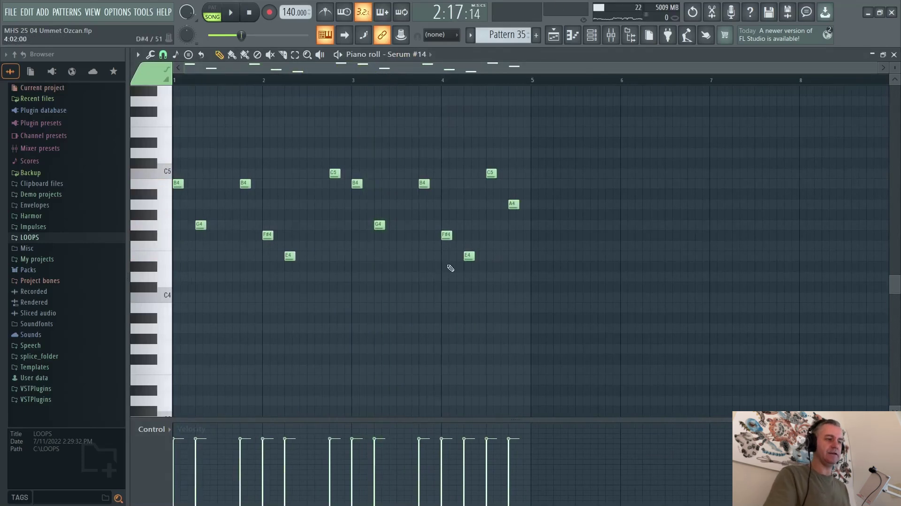
key(Escape)
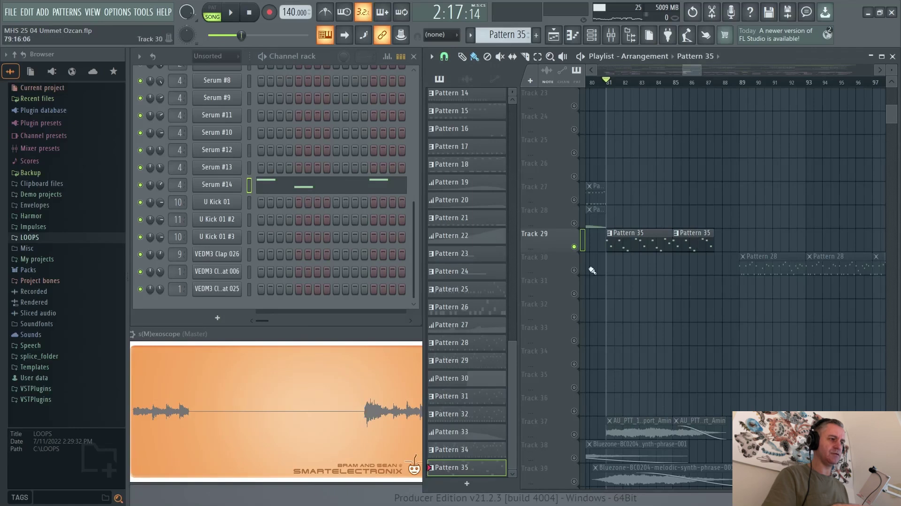
Step: Isolate track 30 and play its Pattern 28 clips from bar 89
right_click(574, 270)
scroll(751, 286, down, 6)
scroll(798, 284, up, 4)
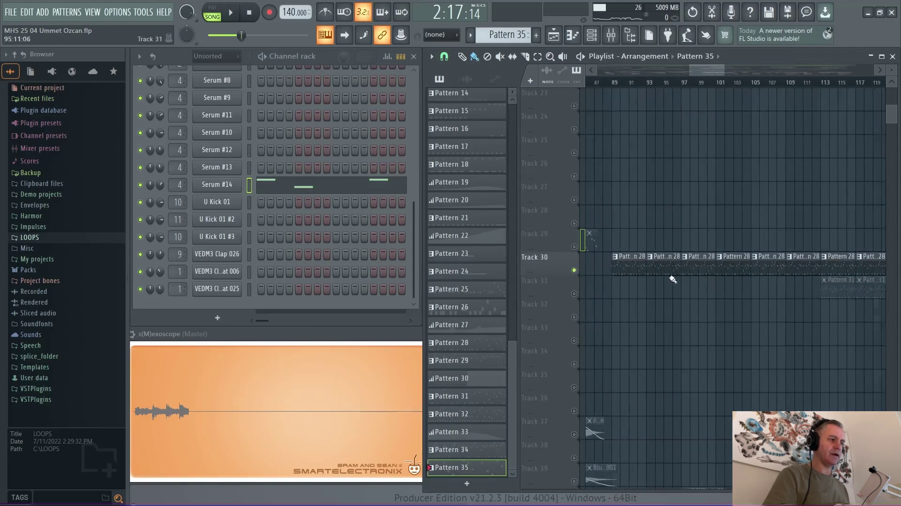
scroll(657, 242, up, 1)
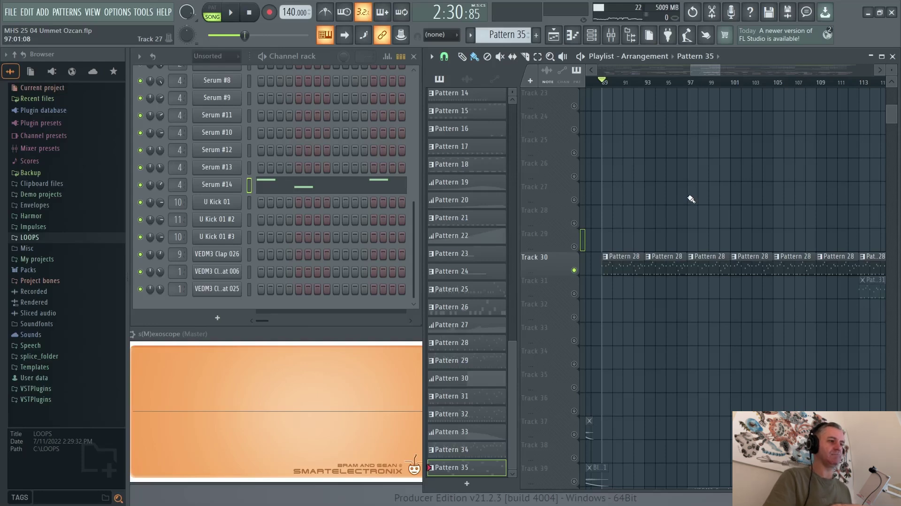
key(space)
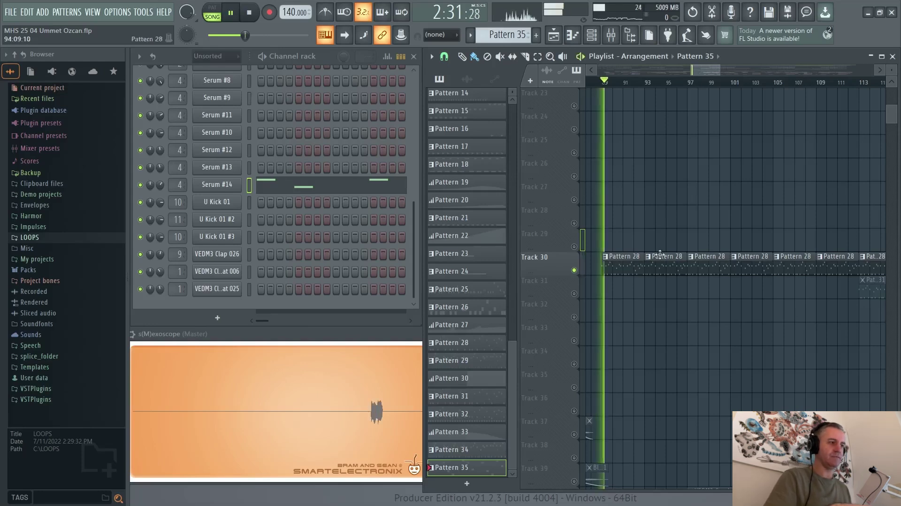
Step: Examine the Serum #9 notes of Pattern 28 in the piano roll, stop playback, and return to the playlist
click(615, 267)
click(364, 103)
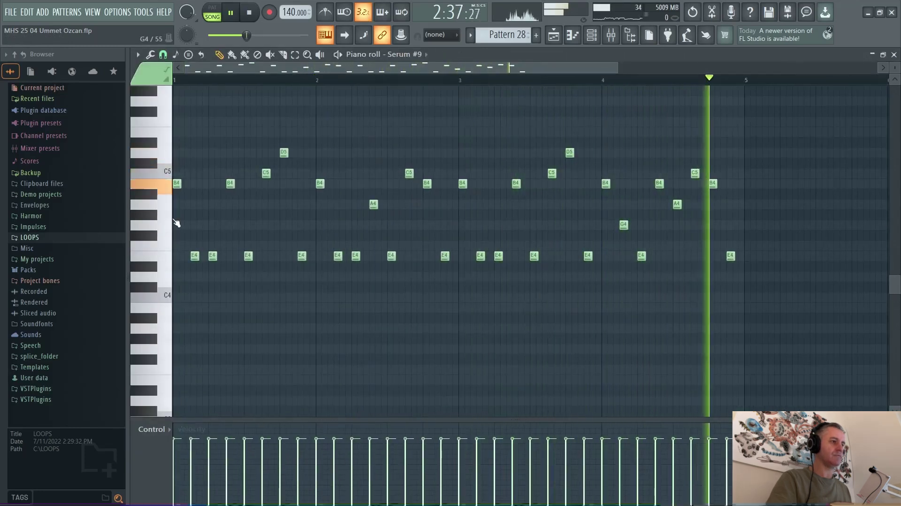
key(space)
key(F7)
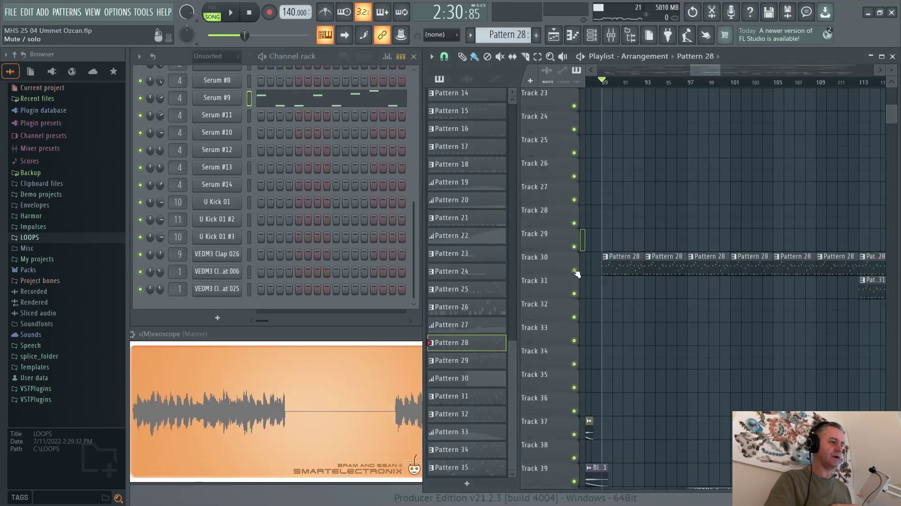
Step: With all tracks unmuted, look over the playlist around bar 97 and play the full mix from bar 96
scroll(575, 270, up, 6)
scroll(629, 197, down, 5)
scroll(630, 214, down, 9)
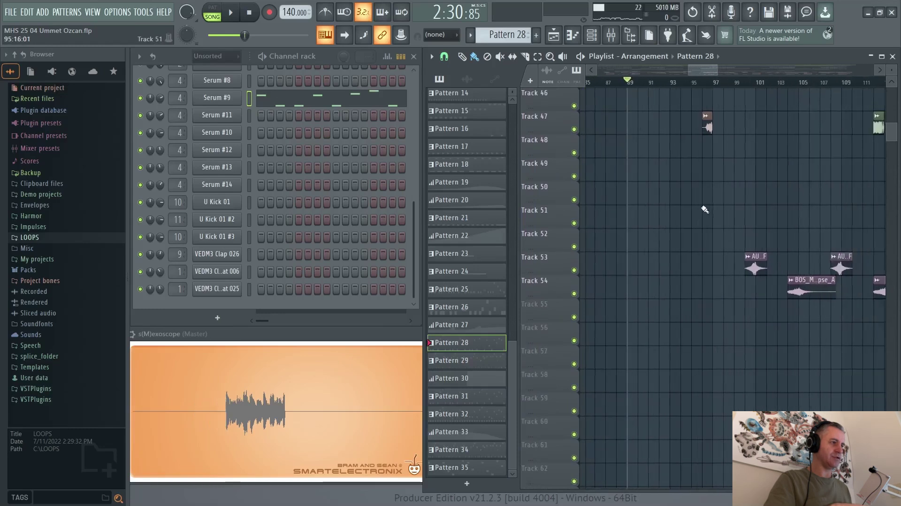
scroll(691, 218, up, 8)
scroll(738, 219, up, 8)
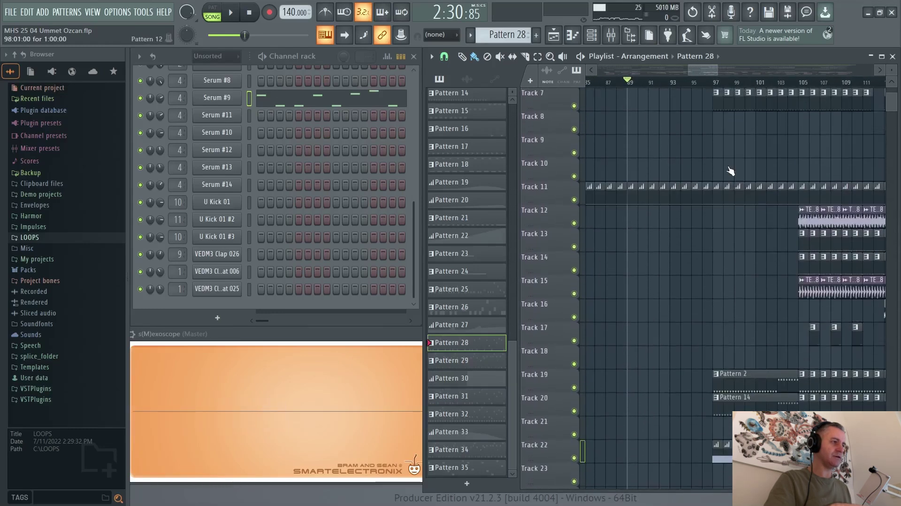
scroll(680, 253, down, 13)
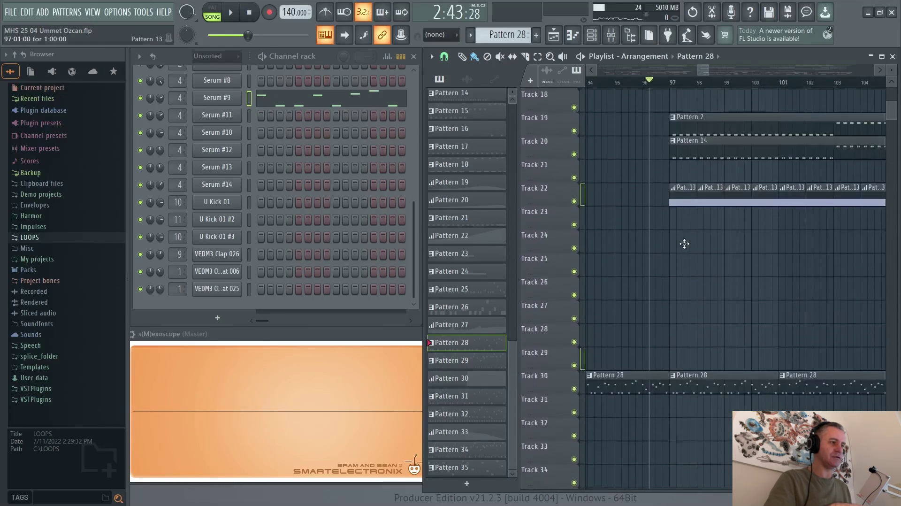
key(space)
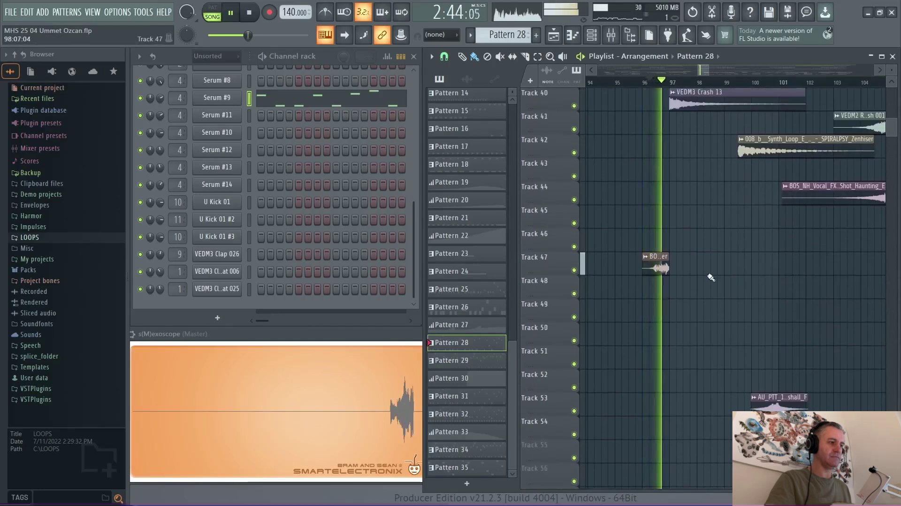
scroll(711, 273, up, 10)
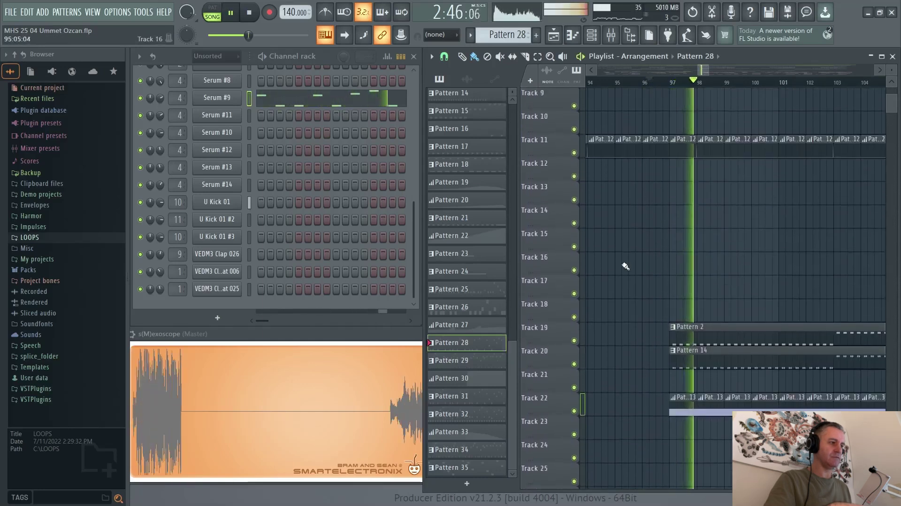
Step: Listen to the full mix while looking over the playlist, continue from bar 113, select Pattern 31 on track 31, and stop playback
scroll(695, 287, up, 3)
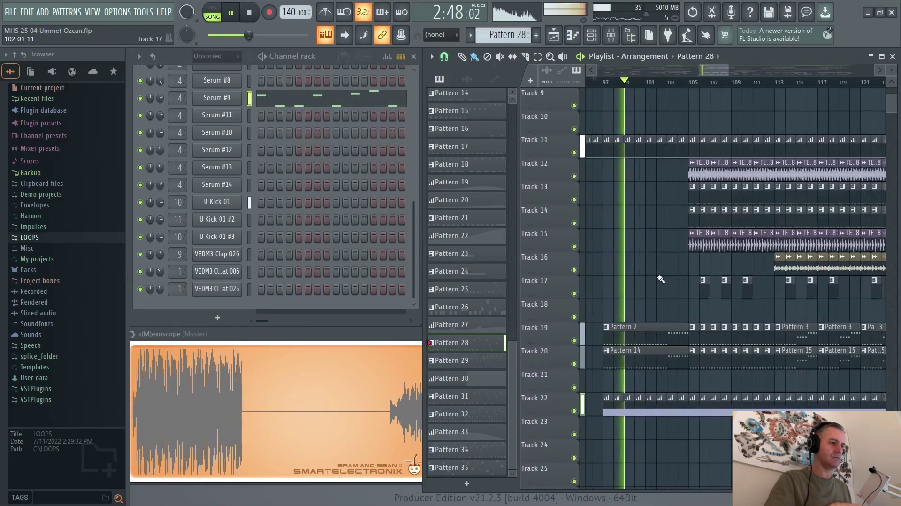
scroll(660, 279, down, 5)
scroll(645, 270, down, 2)
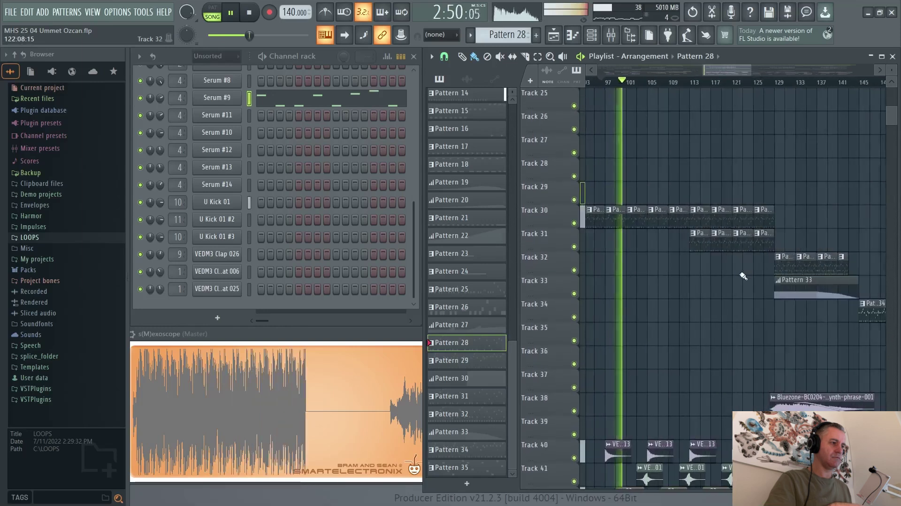
scroll(741, 277, up, 4)
scroll(649, 188, down, 2)
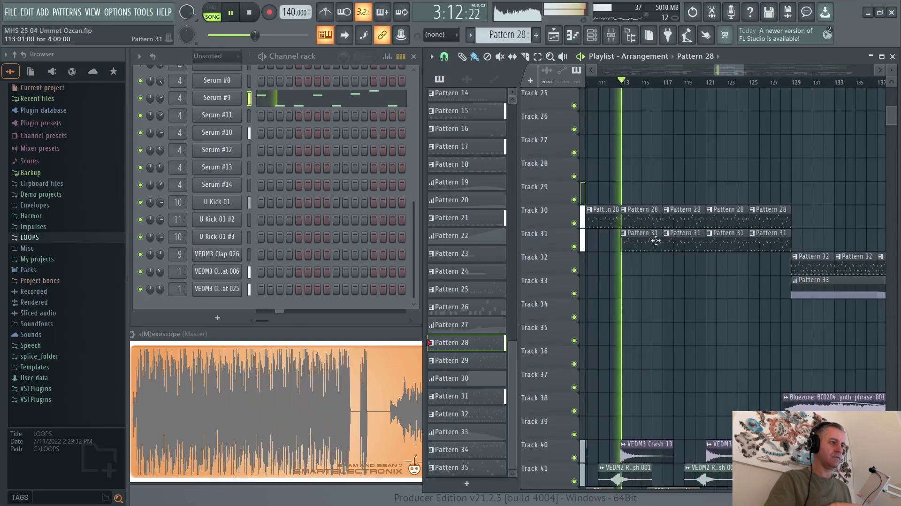
click(637, 242)
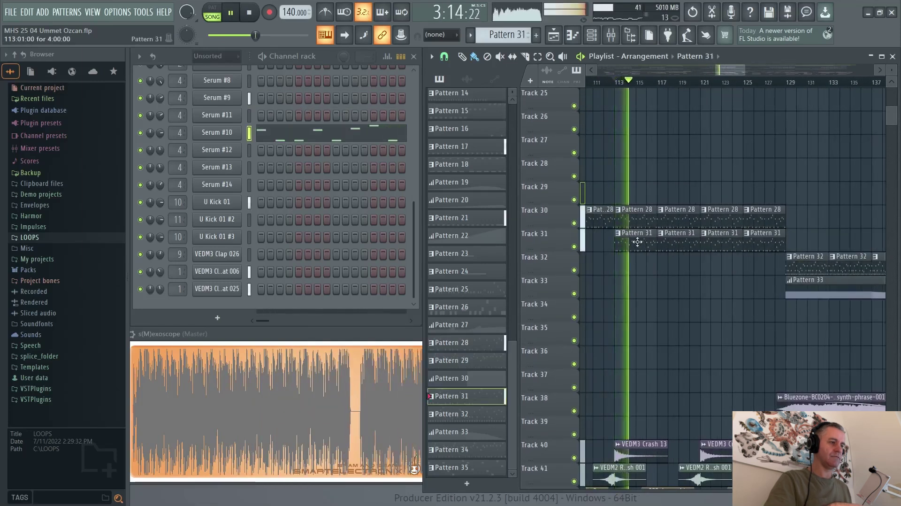
key(space)
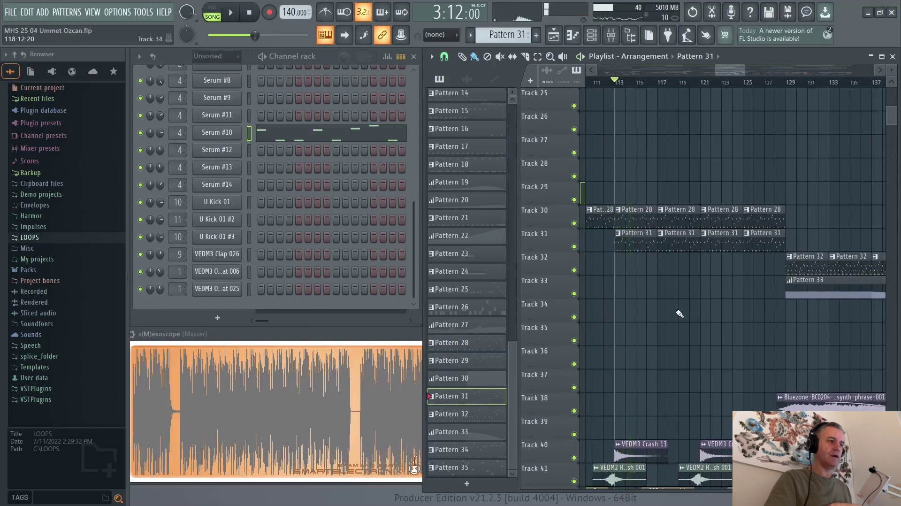
Step: Isolate track 31, play and examine the Serum #10 notes of Pattern 31 in the piano roll, and return to the playlist
right_click(574, 246)
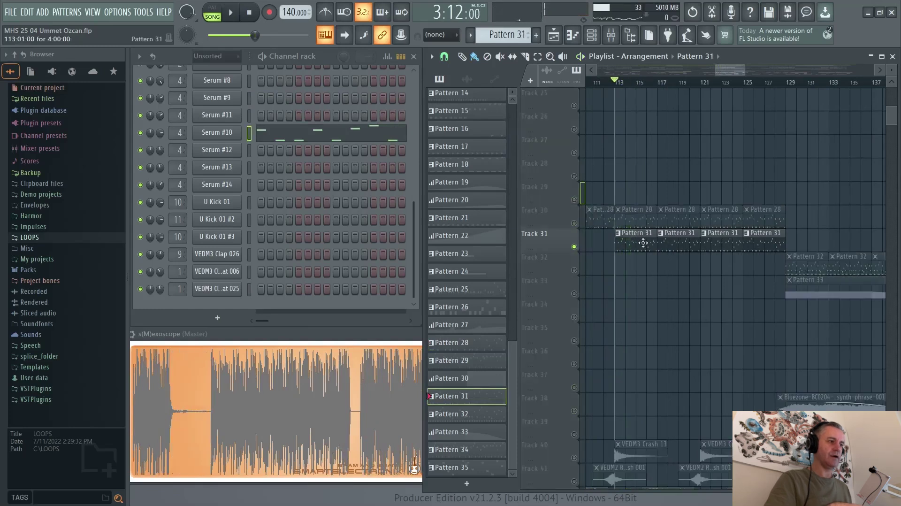
click(306, 140)
key(space)
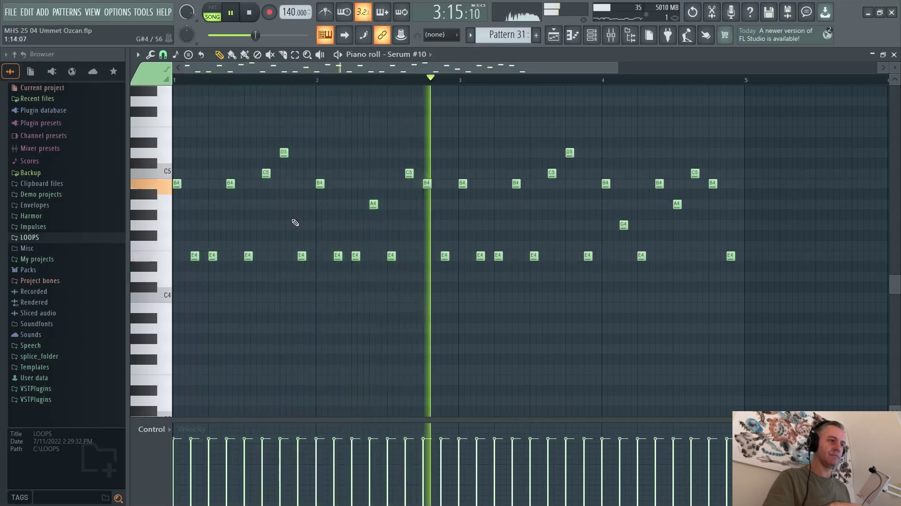
key(Escape)
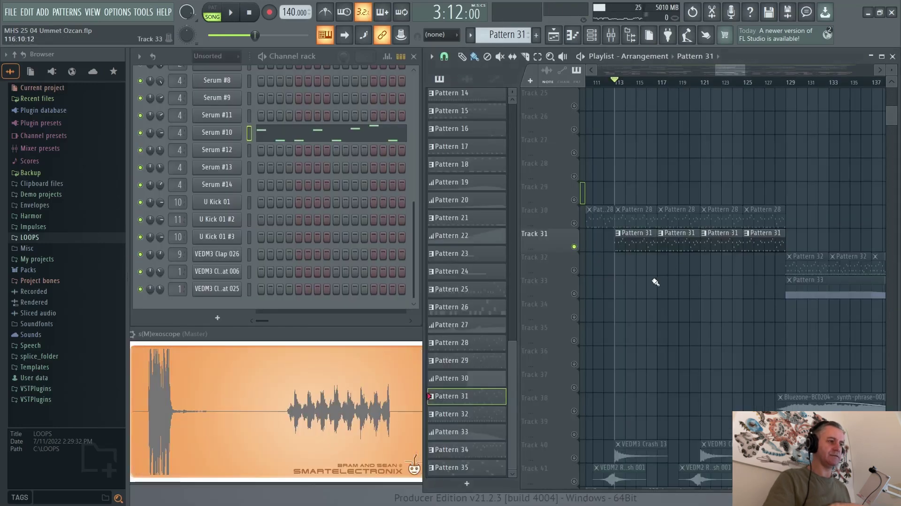
Step: Play from bar 113 with track 30 unmuted alongside track 31 to hear Patterns 28 and 31 together
scroll(656, 282, down, 4)
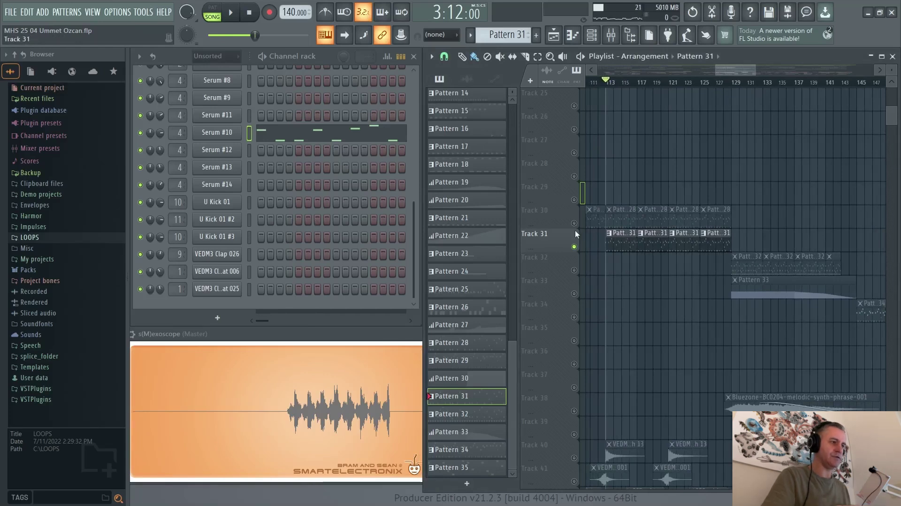
key(space)
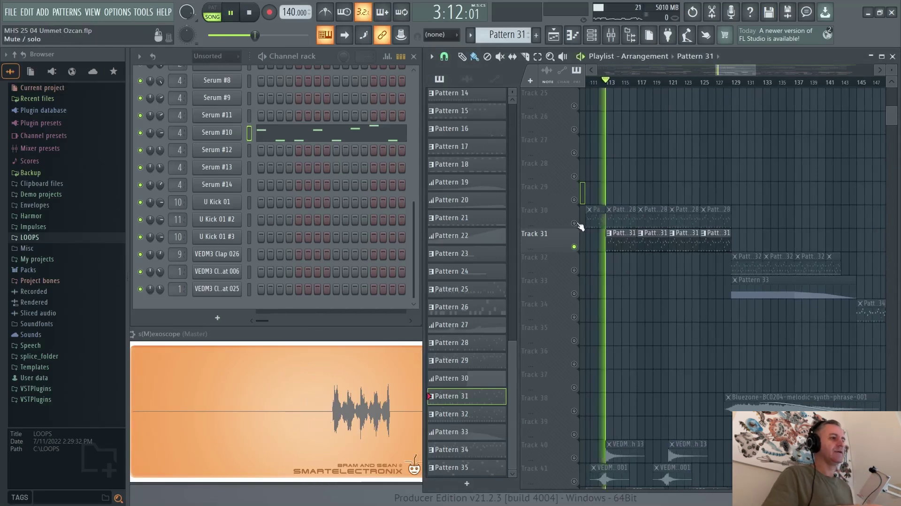
click(575, 224)
scroll(633, 272, down, 2)
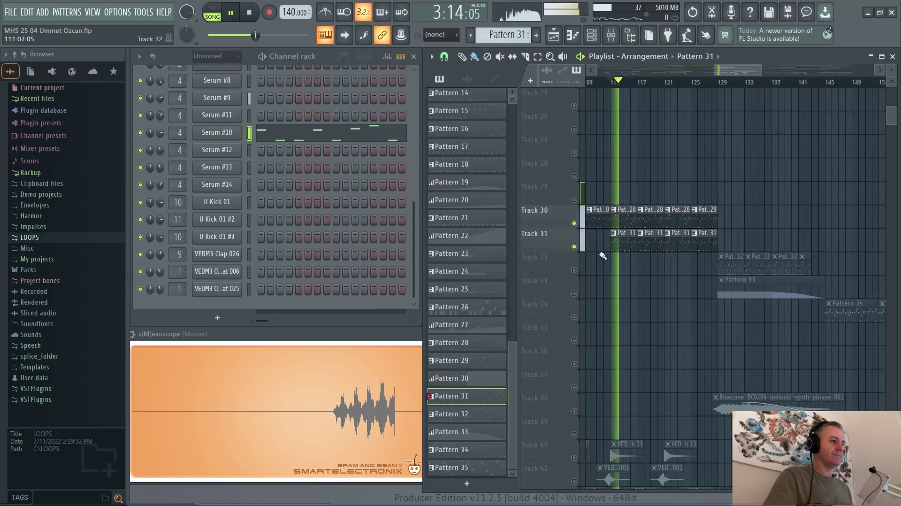
Step: Unmute all playlist tracks, listen to the full mix around bar 115, and stop playback
ctrl+click(575, 246)
scroll(645, 272, down, 3)
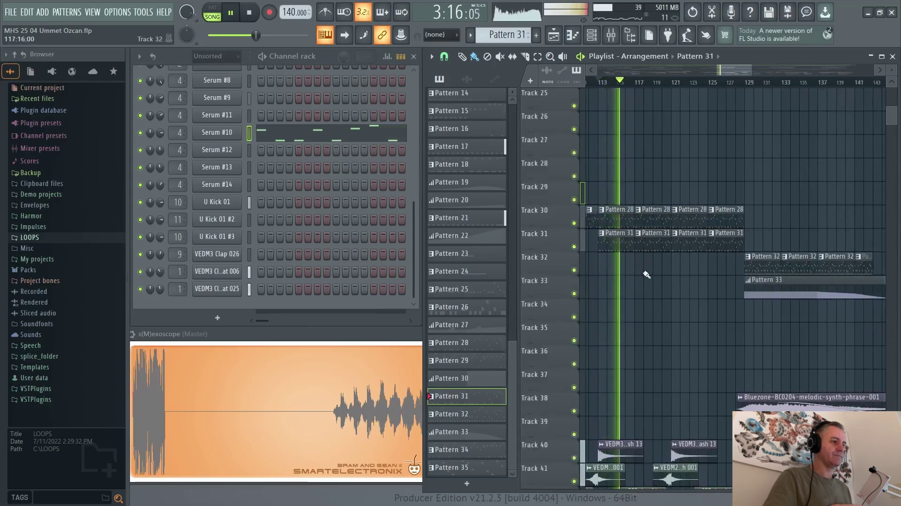
scroll(636, 271, up, 4)
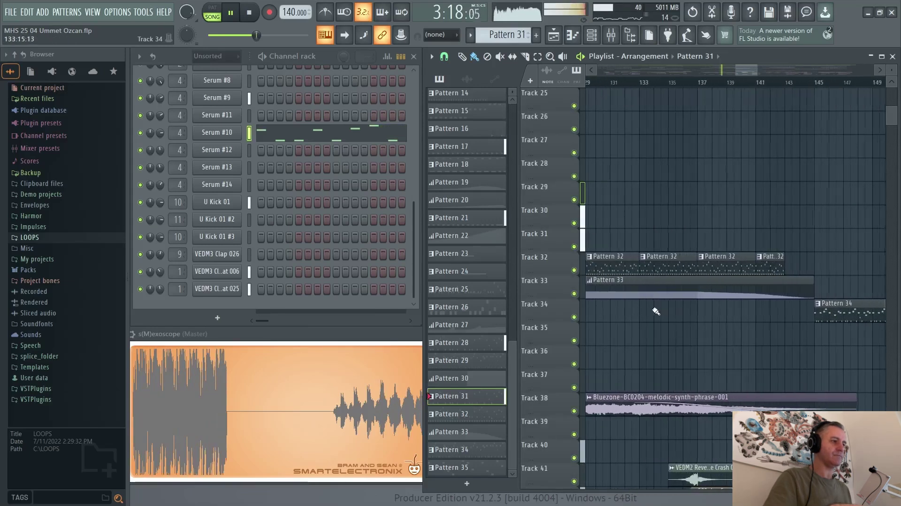
key(space)
Step: Move the playback position to bar 129, select Pattern 32 on track 32, and play the full mix
scroll(664, 305, up, 1)
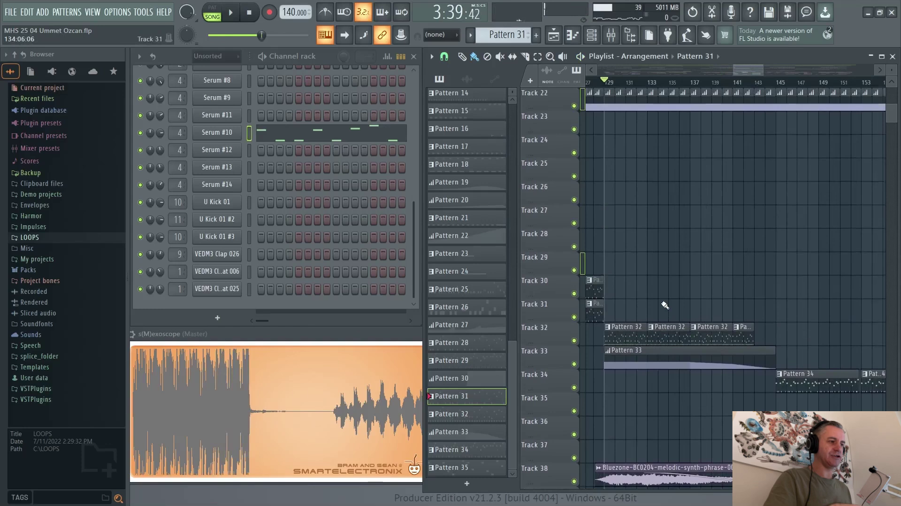
scroll(633, 342, down, 2)
ctrl+scroll(635, 251, down, 1)
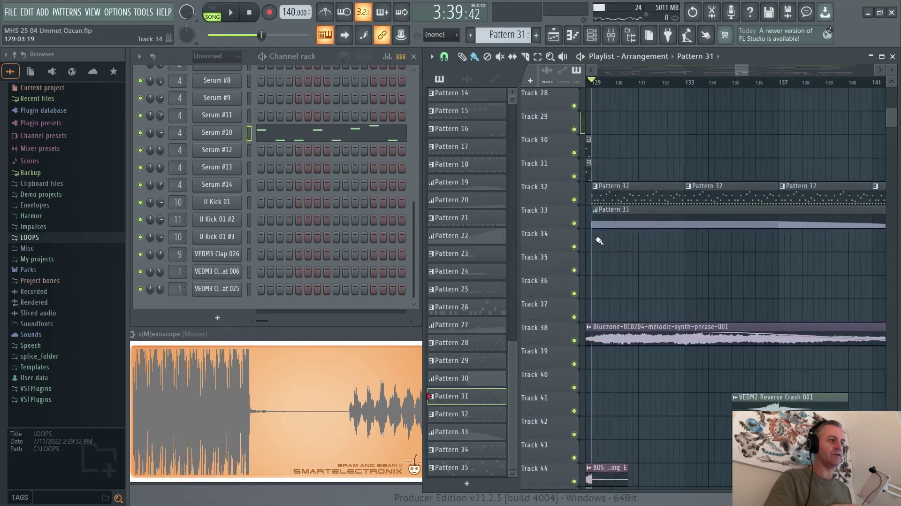
click(606, 193)
key(space)
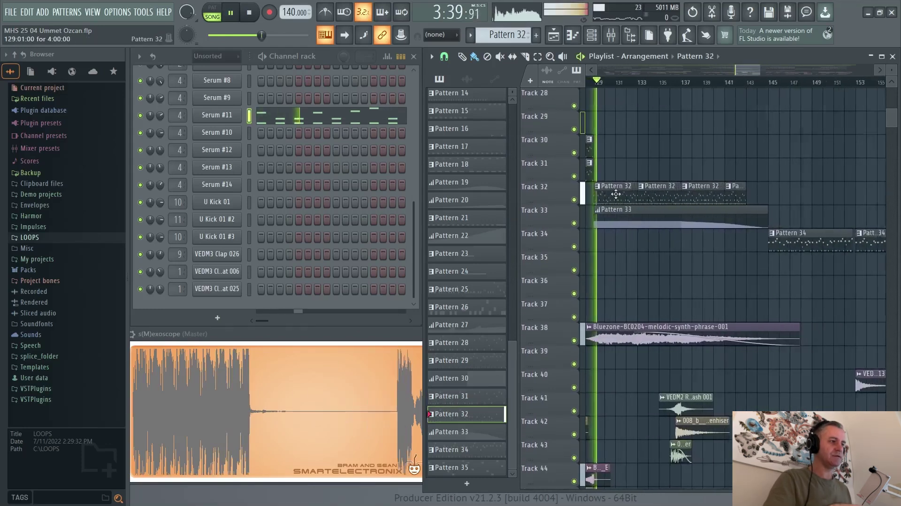
Step: Isolate track 32, examine the Serum #11 notes of Pattern 32 in the piano roll, stop playback, and return to the playlist
right_click(575, 200)
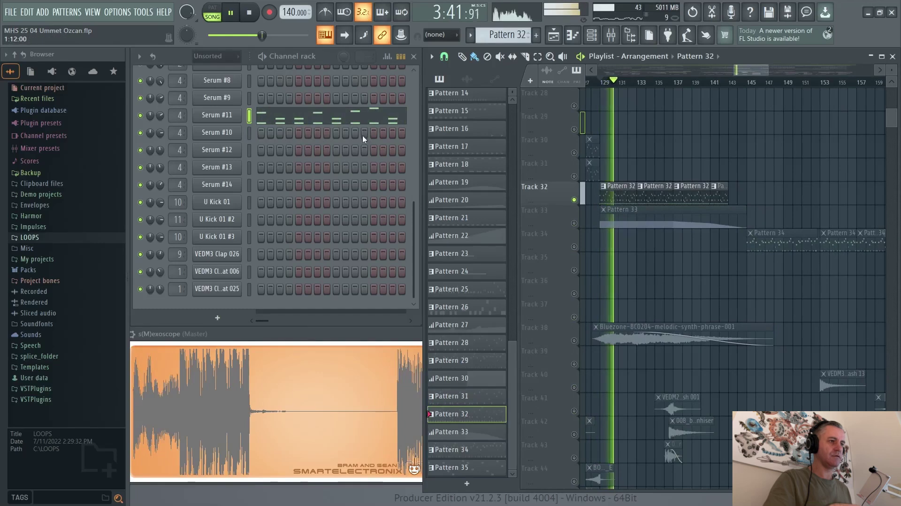
click(362, 118)
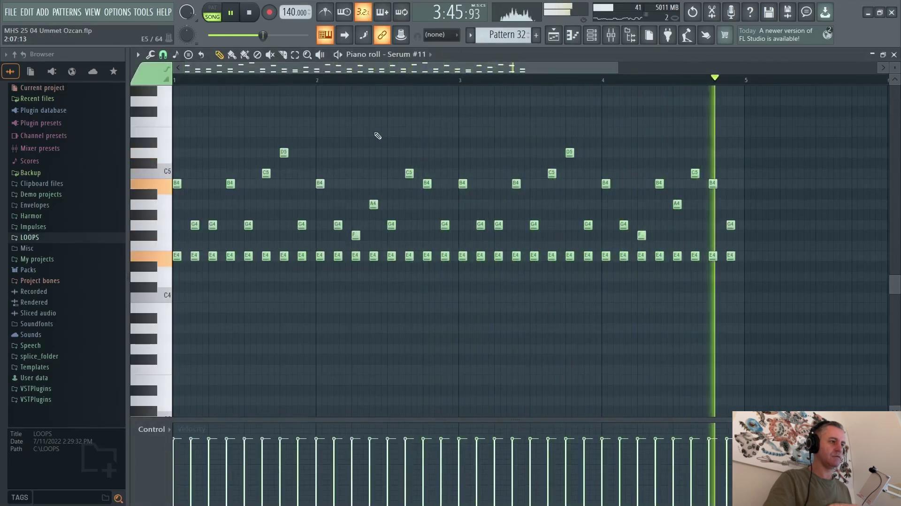
key(space)
key(F7)
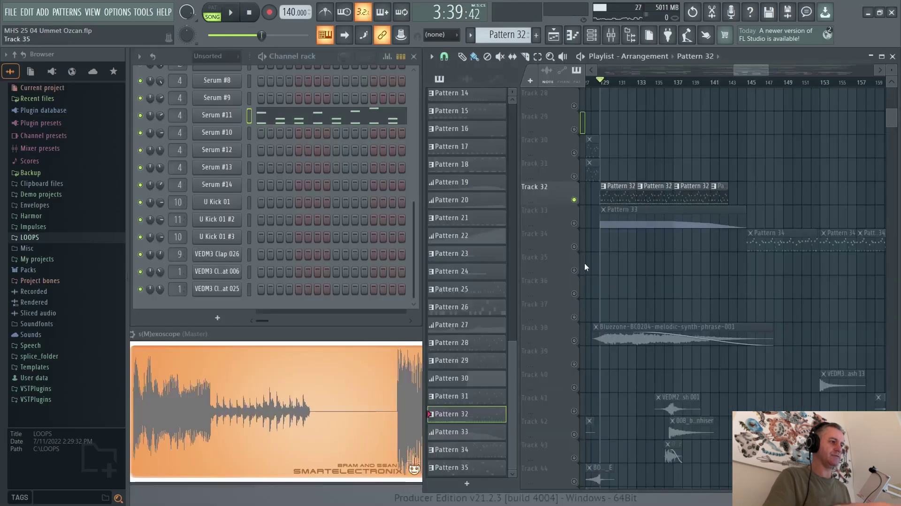
Step: Isolate track 34, set the playback position to bar 145, and select its first Pattern 34 clip
right_click(574, 247)
scroll(733, 266, down, 3)
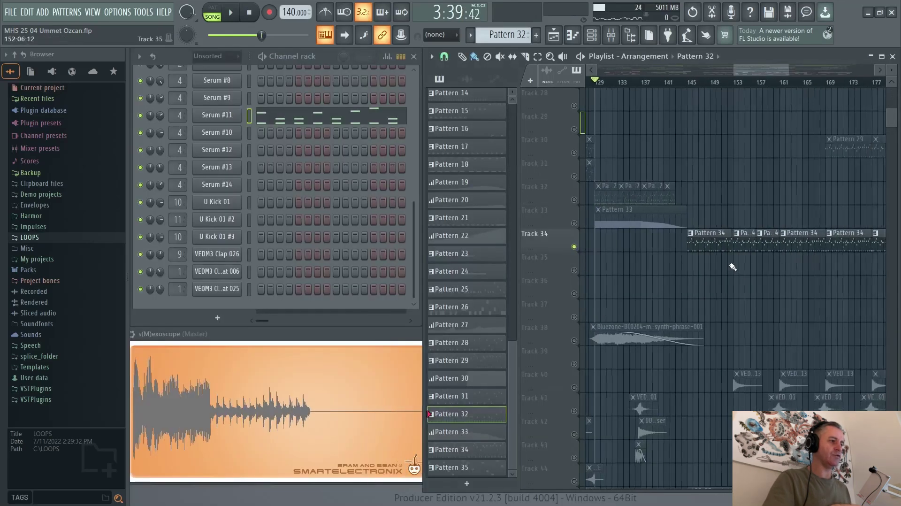
scroll(733, 265, up, 5)
click(628, 84)
scroll(664, 189, up, 3)
scroll(663, 192, down, 5)
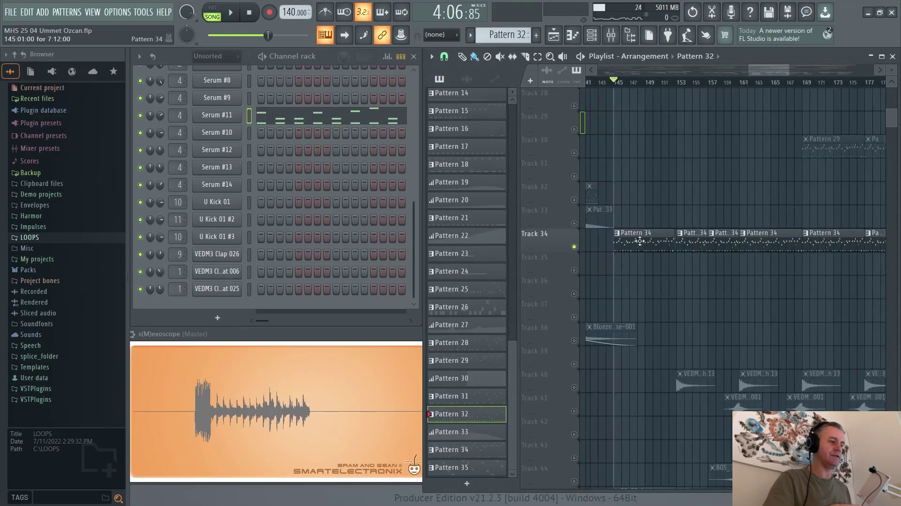
click(640, 240)
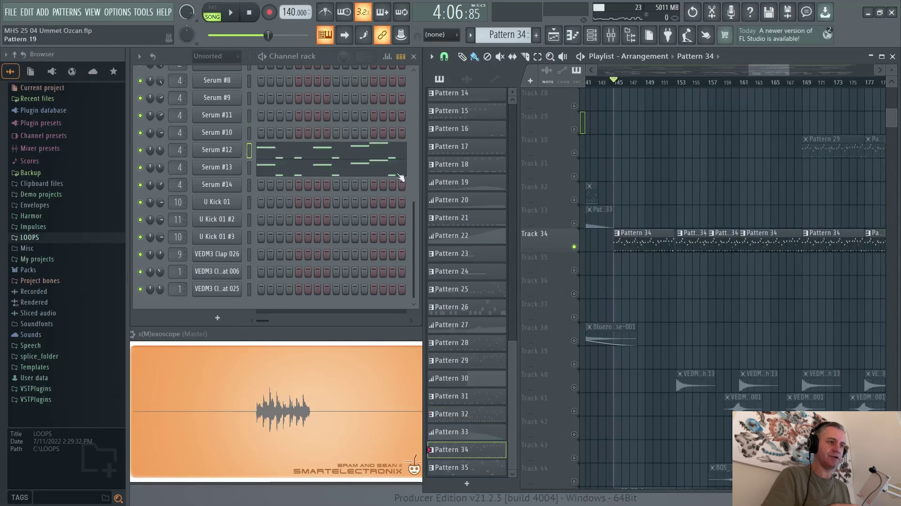
Step: Play Pattern 34 with only the Serum #12 channel audible and examine its notes in the piano roll
key(space)
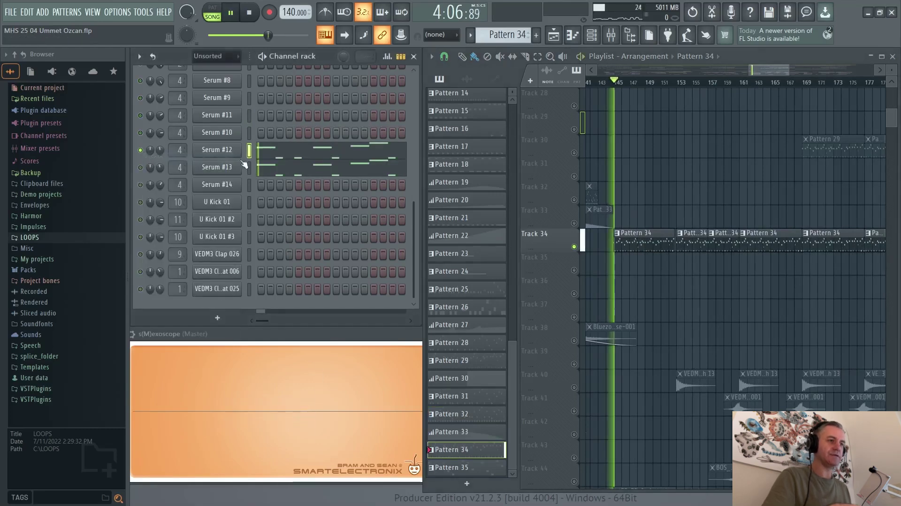
key(F7)
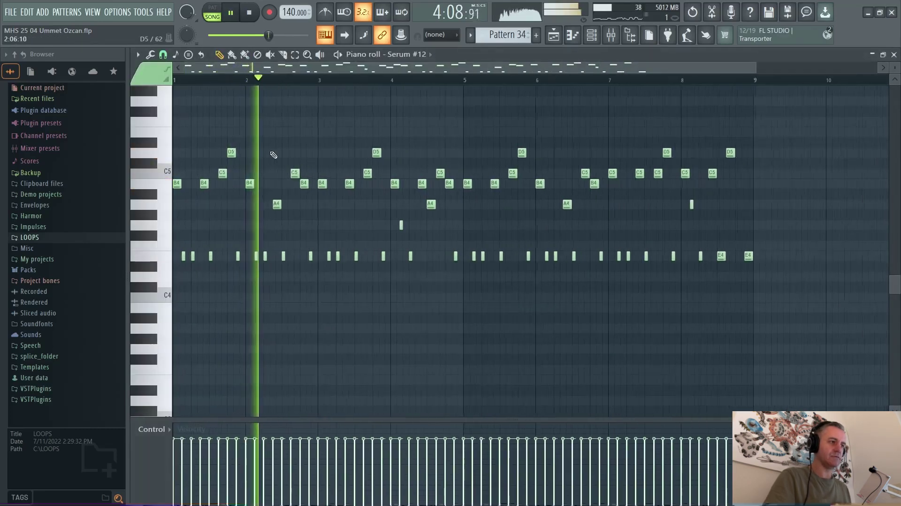
key(F7)
Step: Solo the Serum #13 channel, examine its Pattern 34 notes in the piano roll during playback, and return to the channel rack
right_click(141, 168)
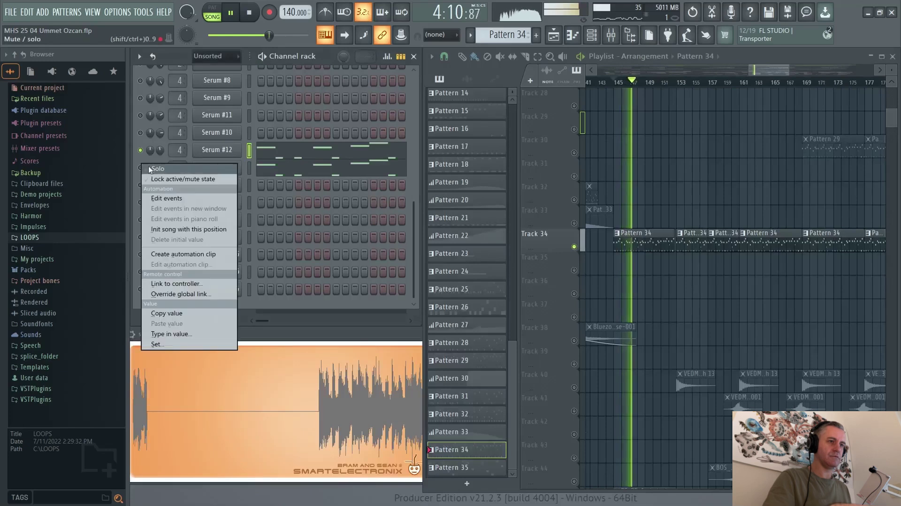
click(146, 168)
click(289, 170)
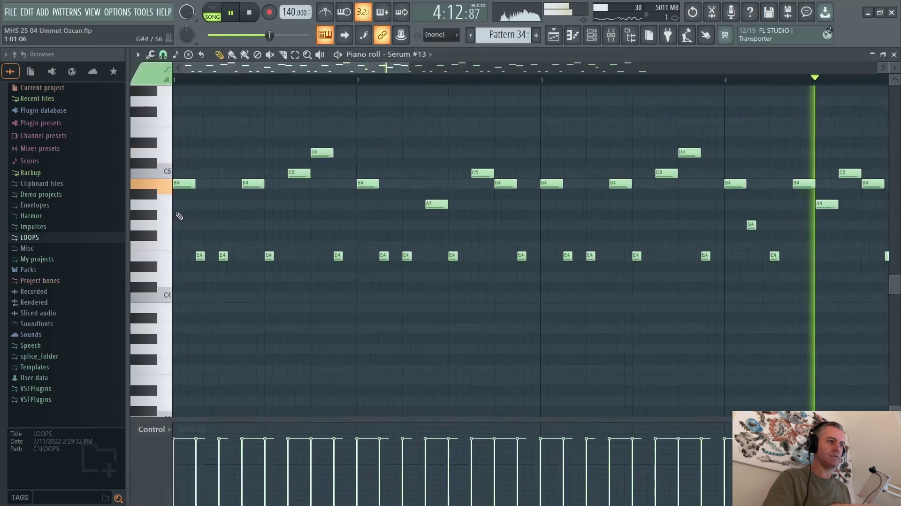
key(F7)
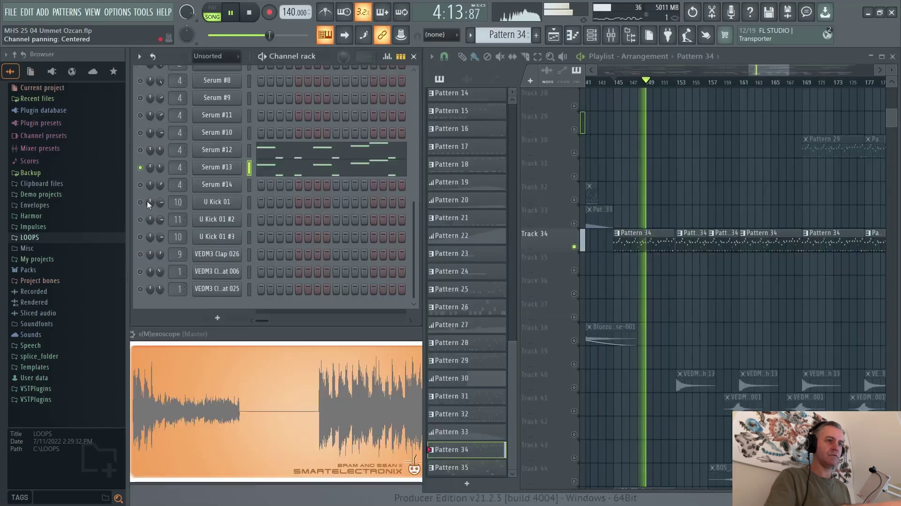
Step: Turn all channels back on, stop playback, and review the Serum #13 notes of Pattern 34 in the piano roll
right_click(141, 168)
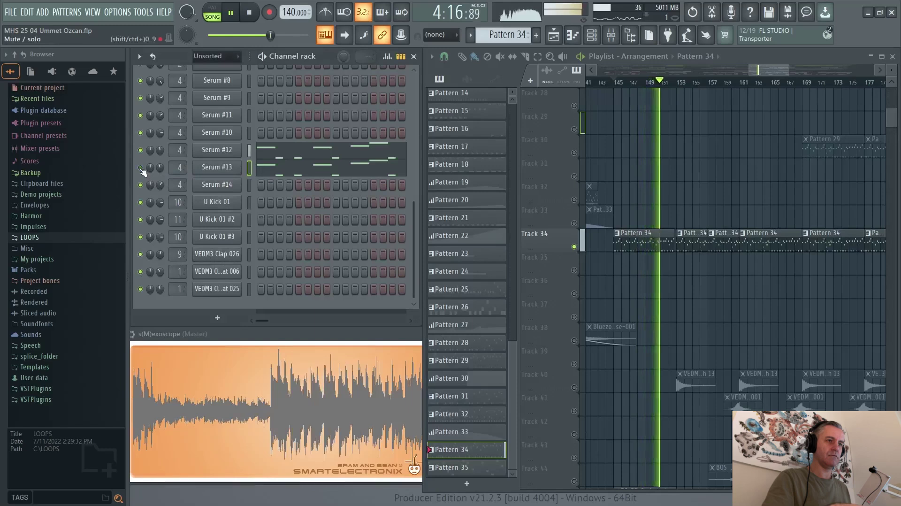
key(space)
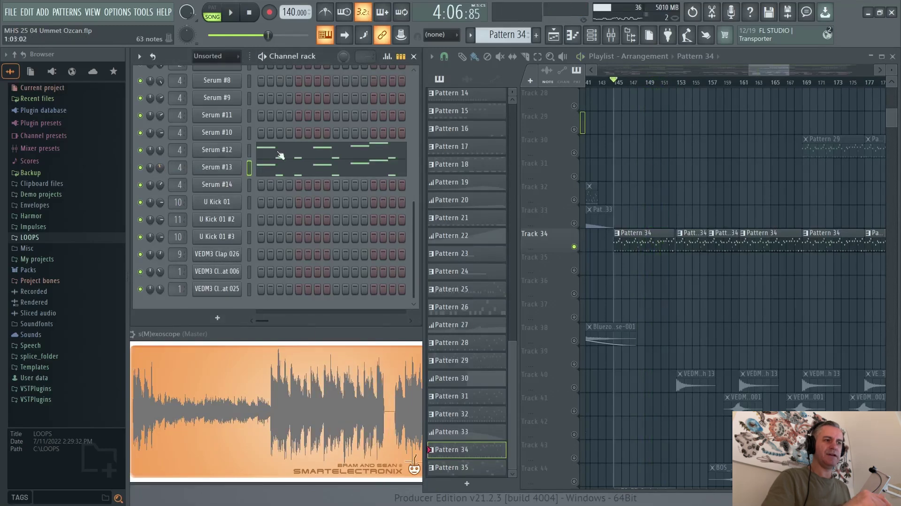
click(308, 174)
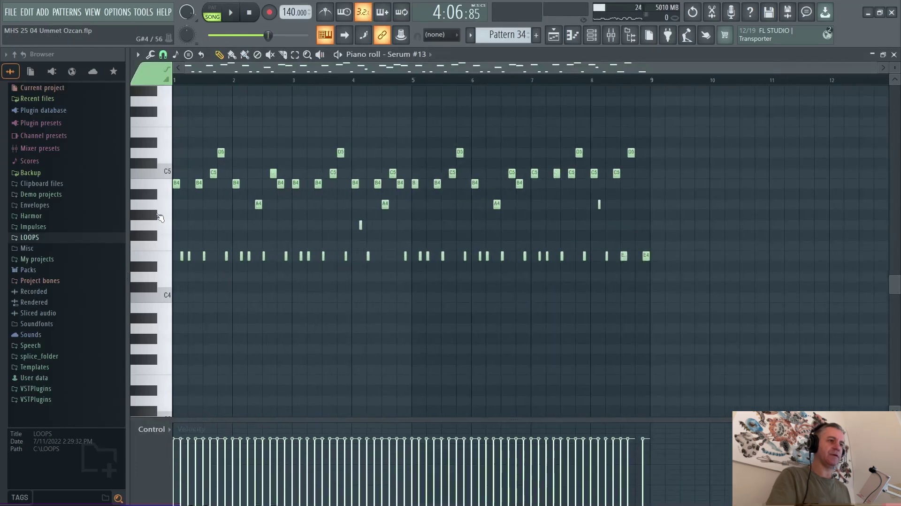
key(F7)
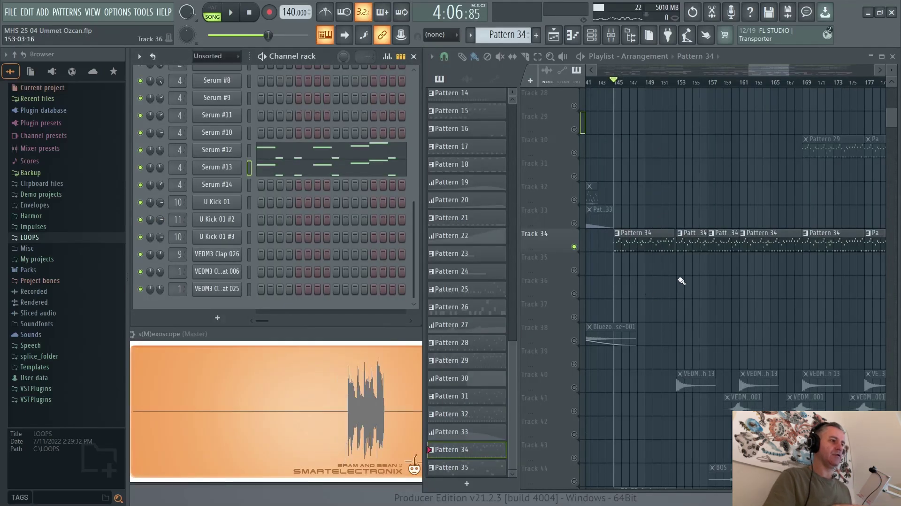
Step: Set the playback position to bar 153, unmute all playlist tracks, and play the full mix
scroll(666, 289, up, 2)
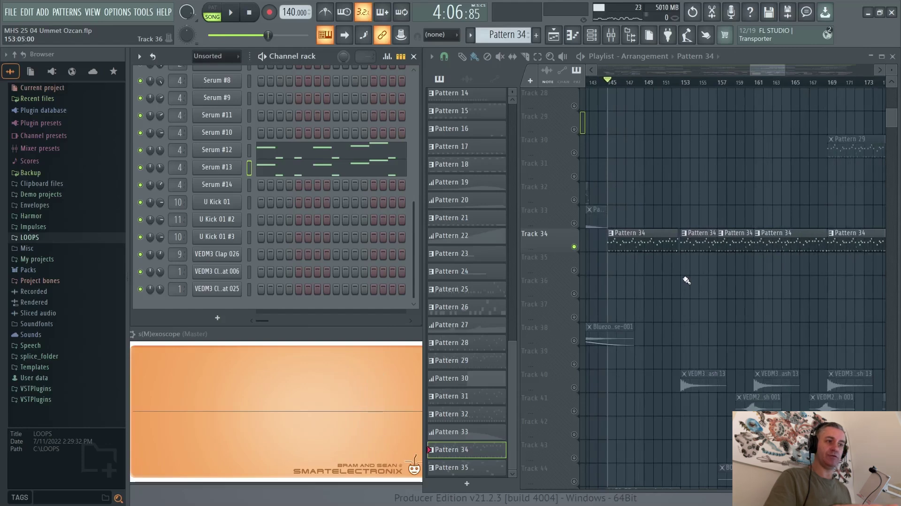
click(685, 82)
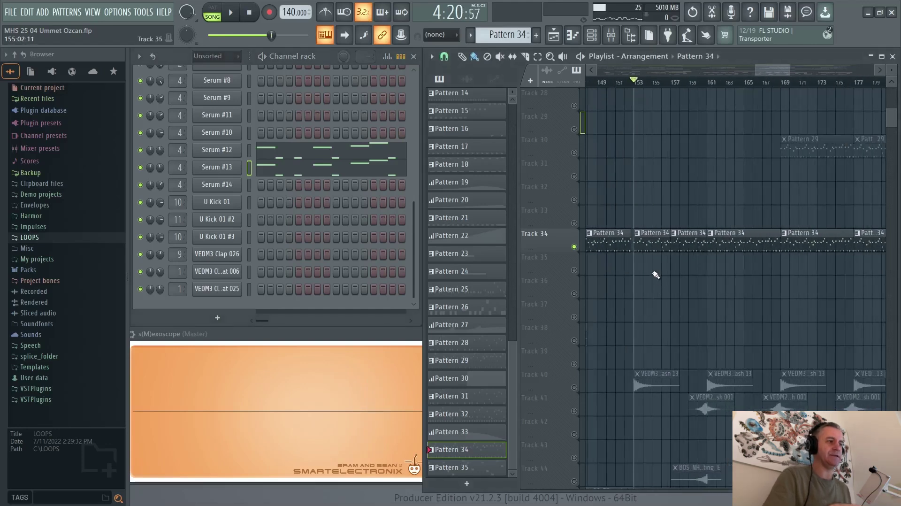
right_click(574, 246)
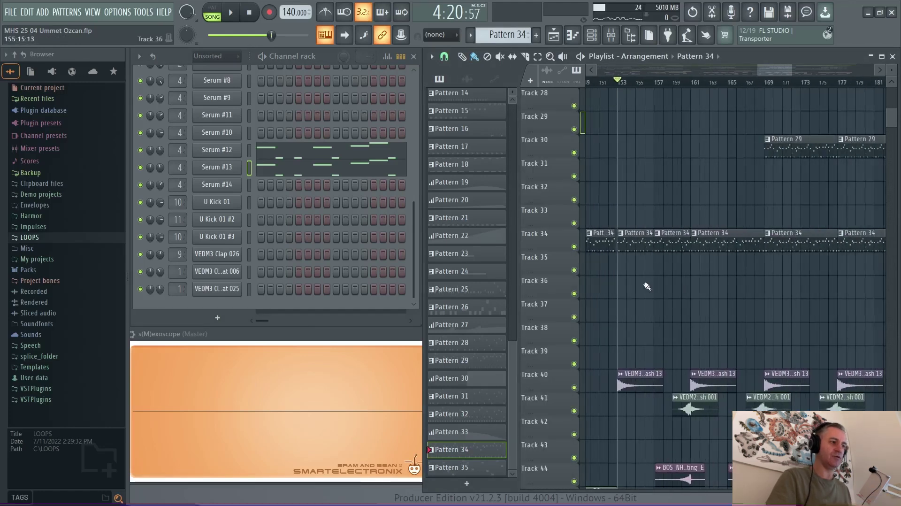
key(space)
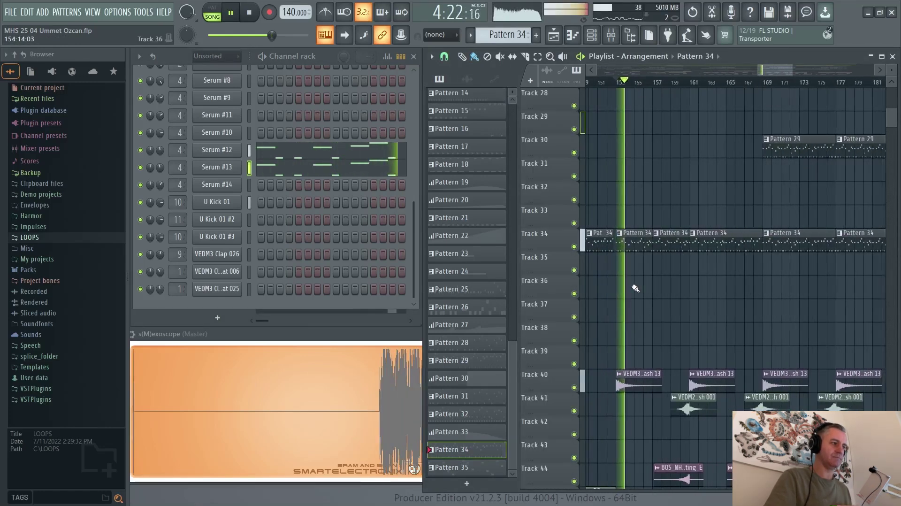
Step: Move the playback position to bar 169, select the Pattern 29 clip on Track 30, and play the full mix
ctrl+scroll(635, 288, down, 2)
scroll(684, 291, up, 2)
ctrl+scroll(765, 275, up, 4)
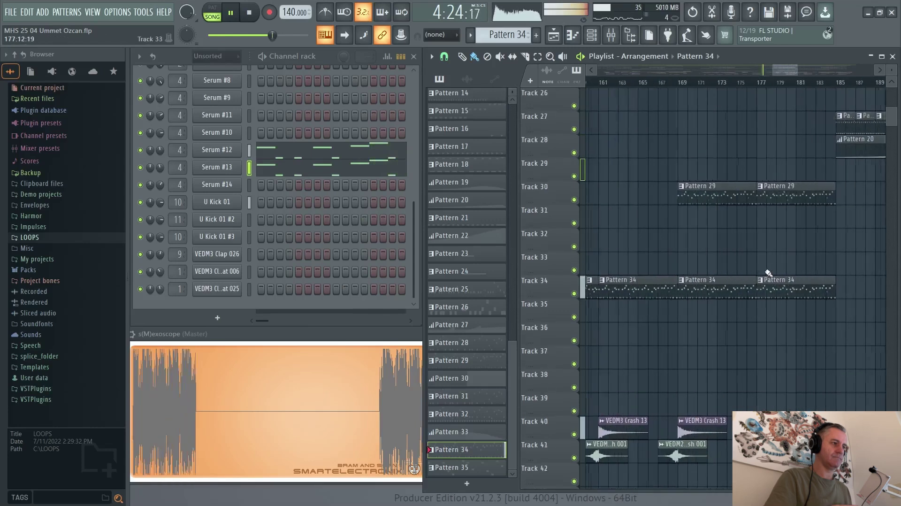
ctrl+scroll(723, 251, down, 2)
key(space)
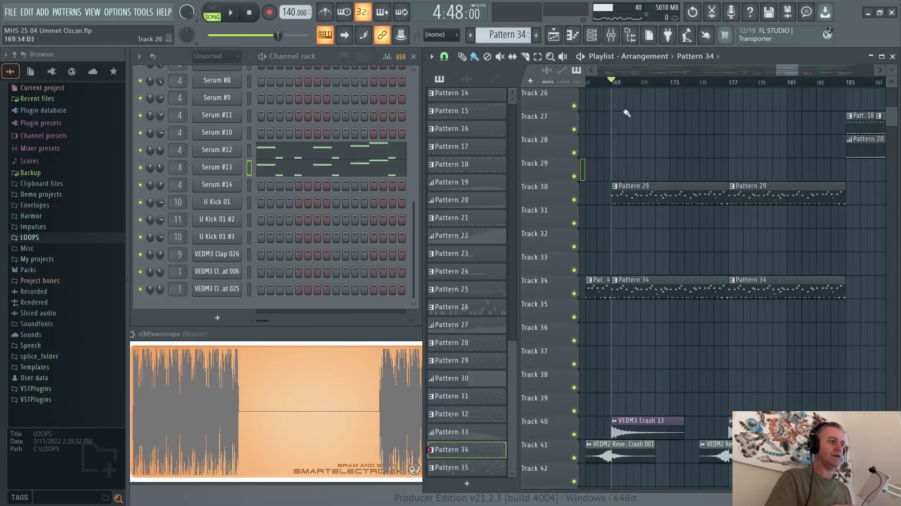
click(672, 193)
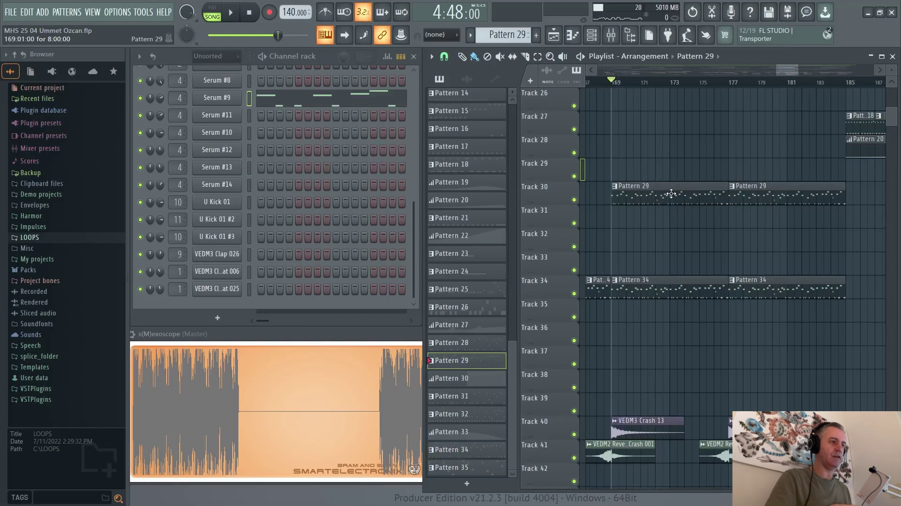
key(space)
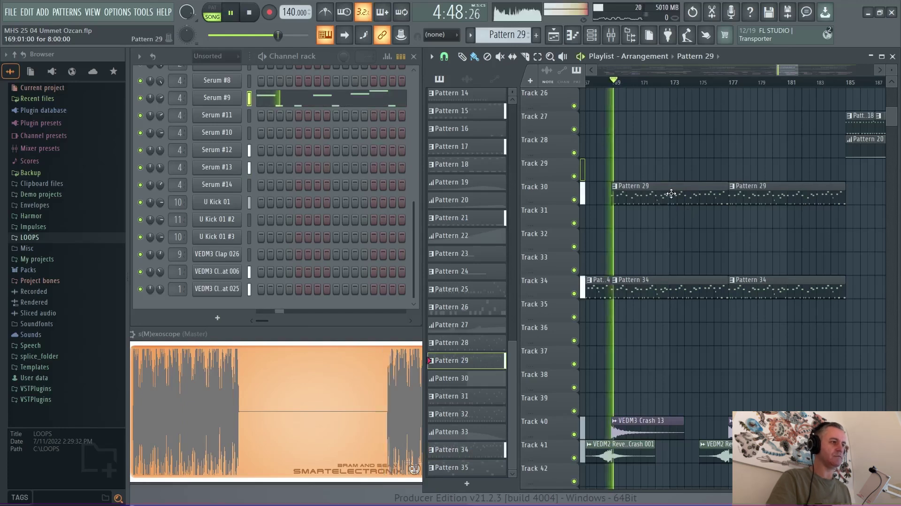
Step: Solo Track 30, stop playback, and examine the Serum #9 notes of Pattern 29 in the piano roll
right_click(575, 200)
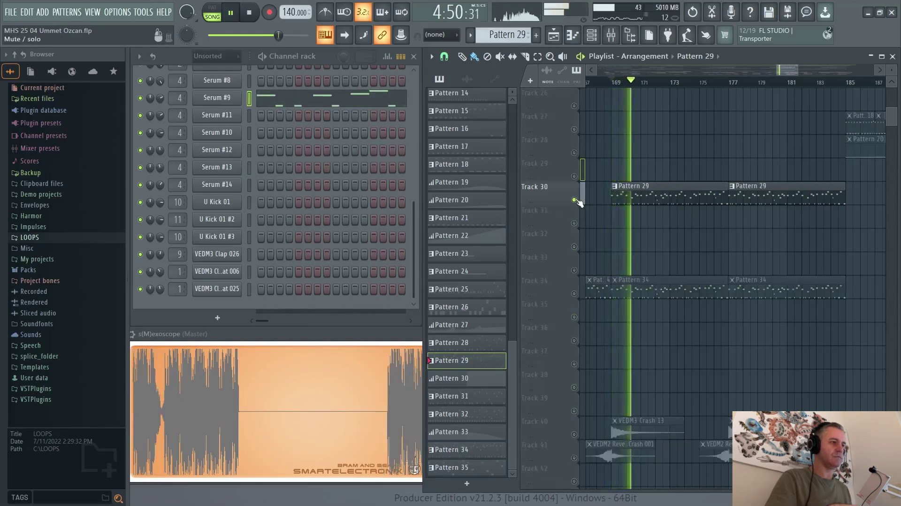
click(334, 105)
key(space)
scroll(173, 226, up, 3)
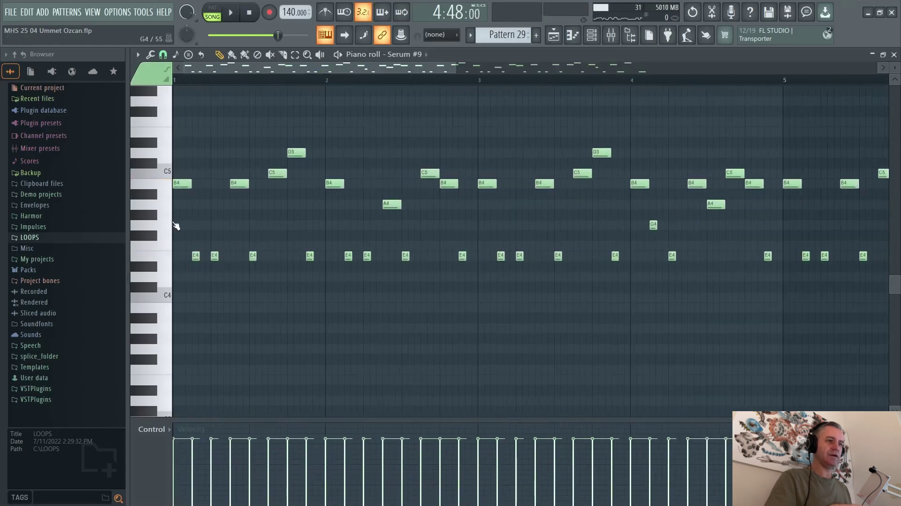
scroll(175, 225, down, 3)
key(Escape)
Step: Go back to the Pattern 28 clips on Track 30 and examine their Serum #9 notes in the piano roll
click(656, 279)
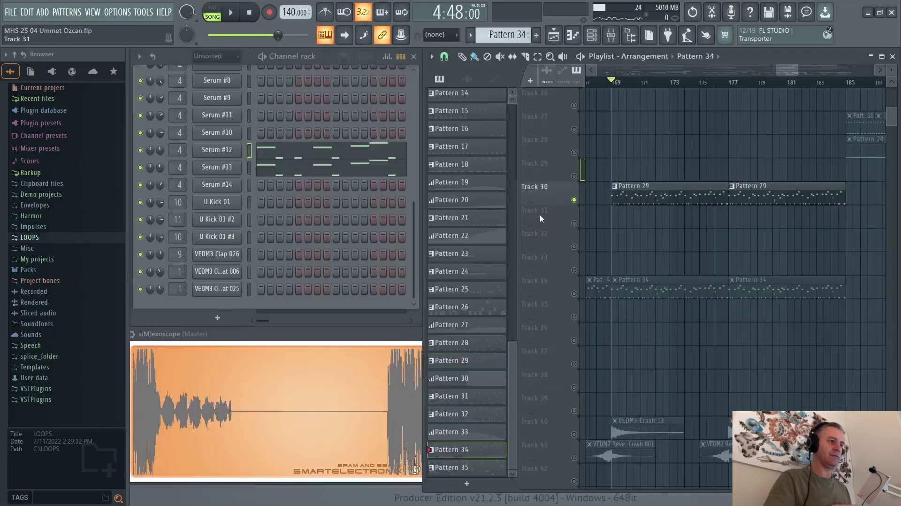
scroll(877, 263, down, 6)
scroll(765, 260, up, 4)
click(628, 195)
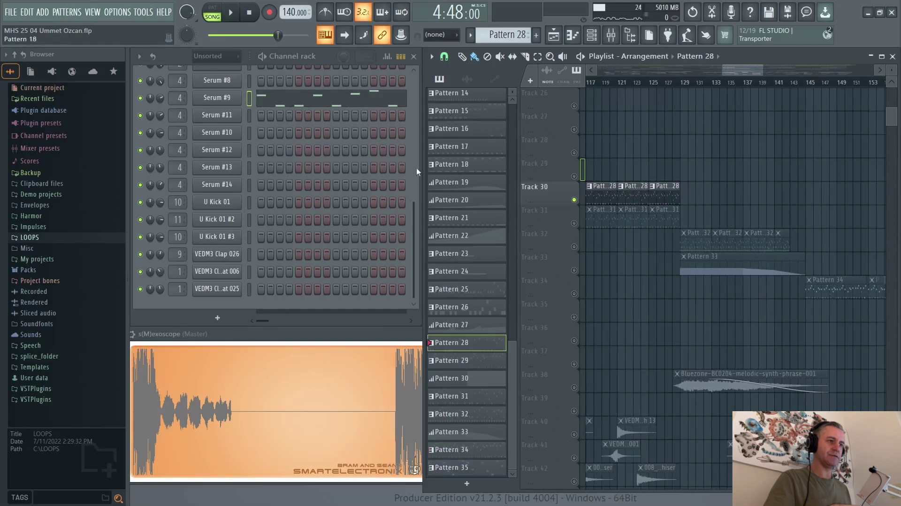
click(313, 101)
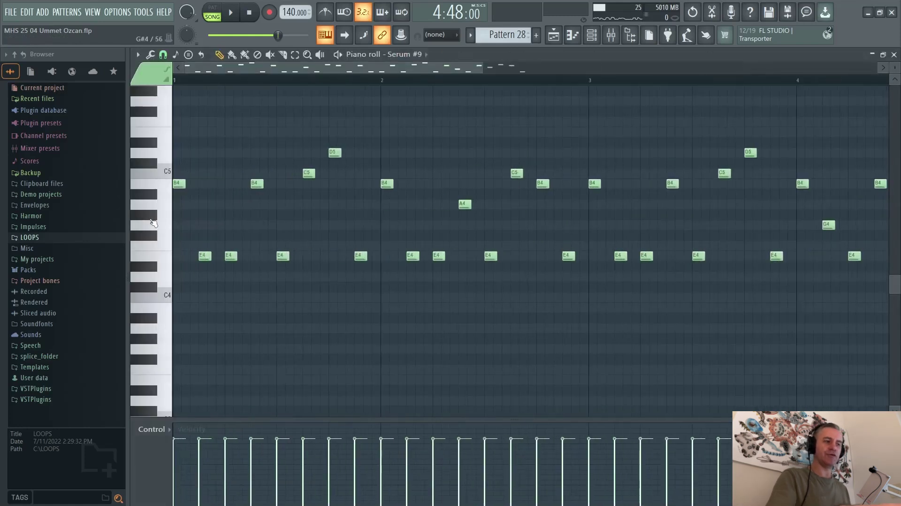
key(Escape)
Step: Select Pattern 34 on Track 34, switch playback to pattern mode, and examine its Serum #12 notes in the piano roll
scroll(562, 219, down, 3)
scroll(629, 206, down, 4)
scroll(745, 171, up, 3)
scroll(727, 286, up, 4)
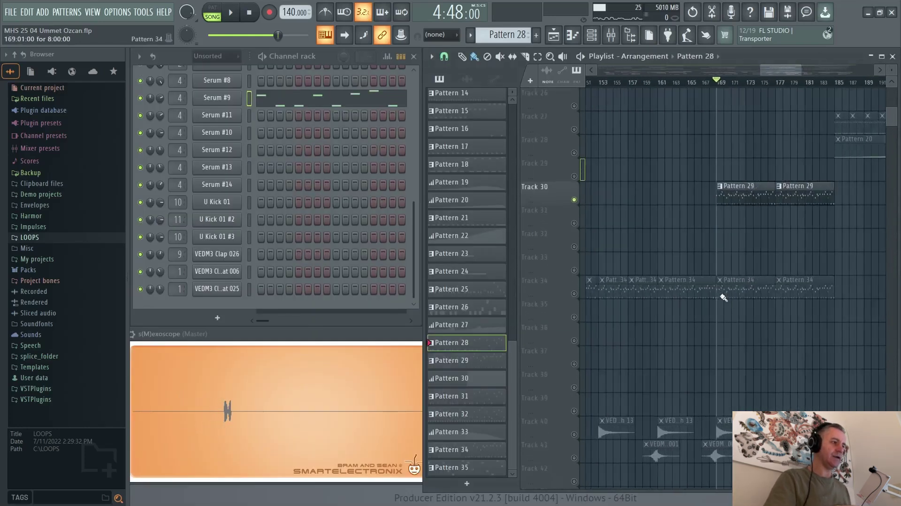
scroll(732, 294, up, 3)
scroll(754, 276, down, 1)
click(704, 287)
click(218, 17)
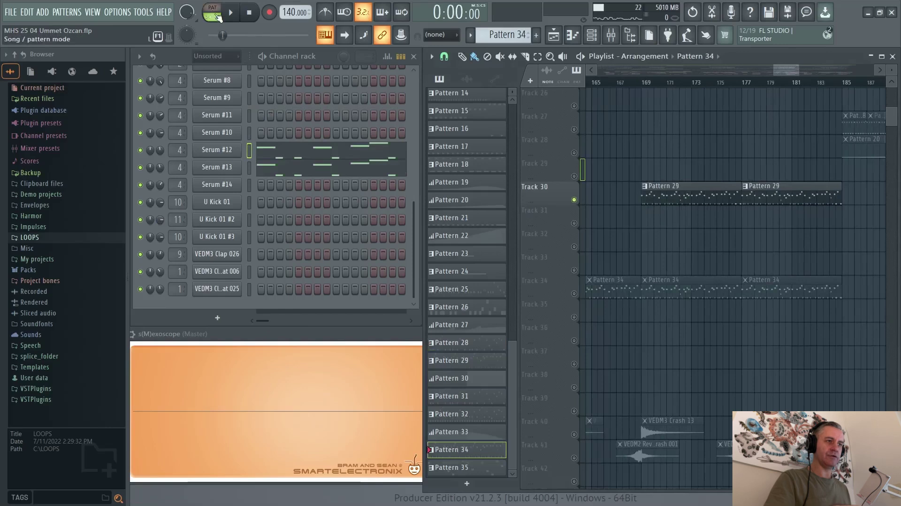
click(271, 149)
scroll(173, 222, up, 3)
scroll(174, 221, down, 3)
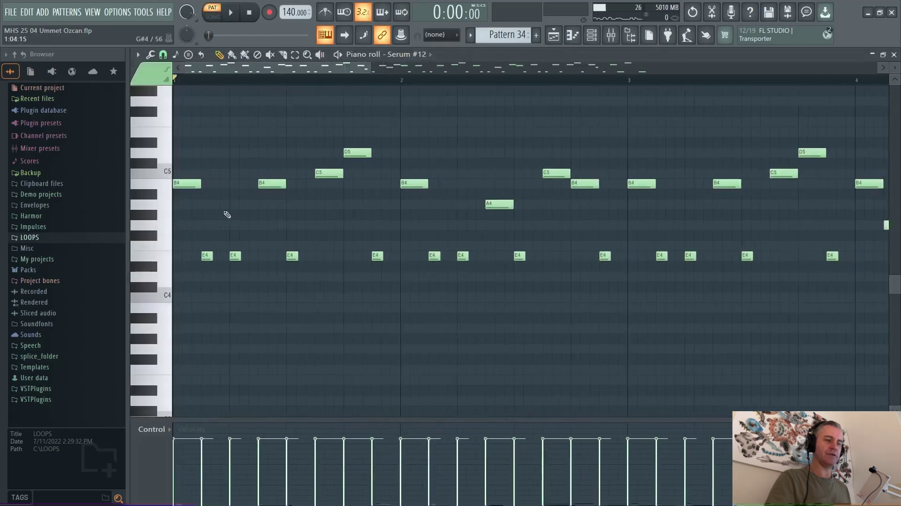
scroll(200, 199, down, 3)
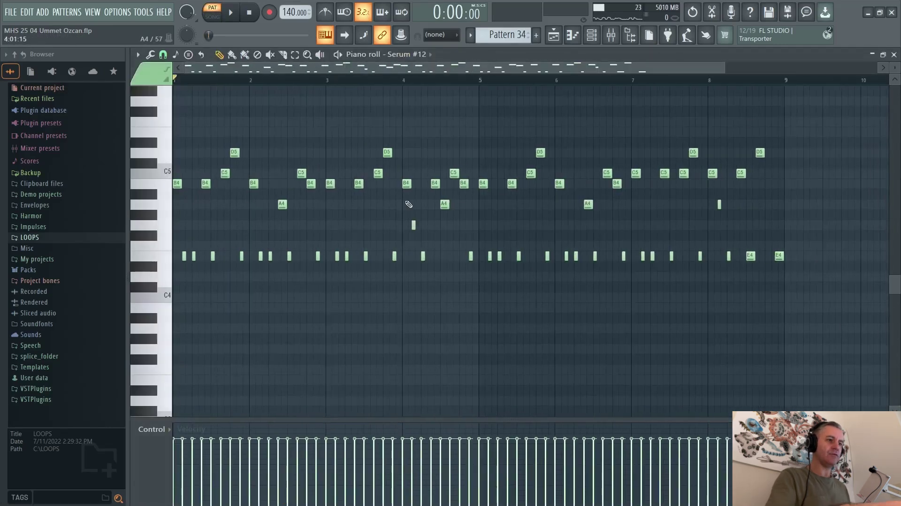
Step: Solo the Serum #12 channel and reopen its Pattern 34 notes in the piano roll
key(F7)
right_click(144, 152)
click(267, 151)
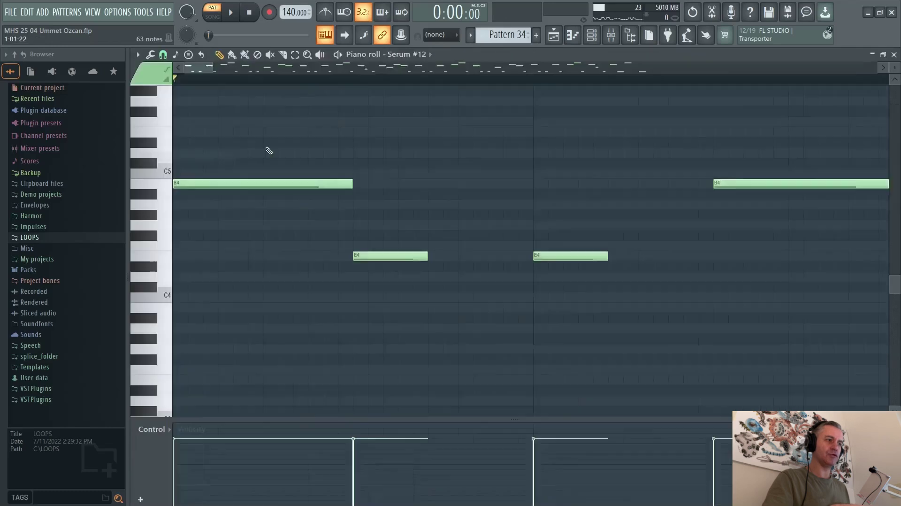
scroll(269, 150, down, 5)
Step: Select the melody notes above the E4 notes, shorten them to the E4 note length, and play the pattern
drag(710, 111, 175, 185)
drag(493, 208, 195, 187)
scroll(163, 197, up, 10)
key(space)
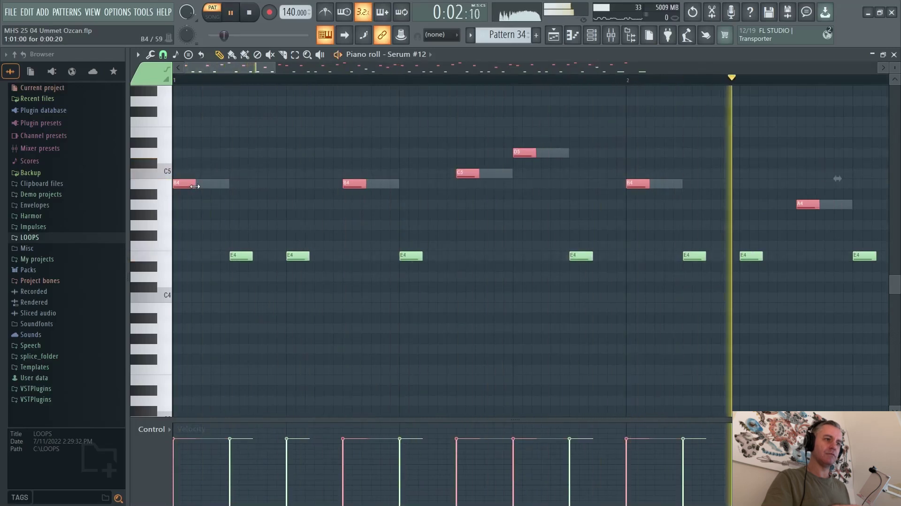
Step: Stretch the selected melody notes back to their full length, replay Pattern 34, and deselect the notes
key(space)
drag(195, 186, 227, 187)
key(space)
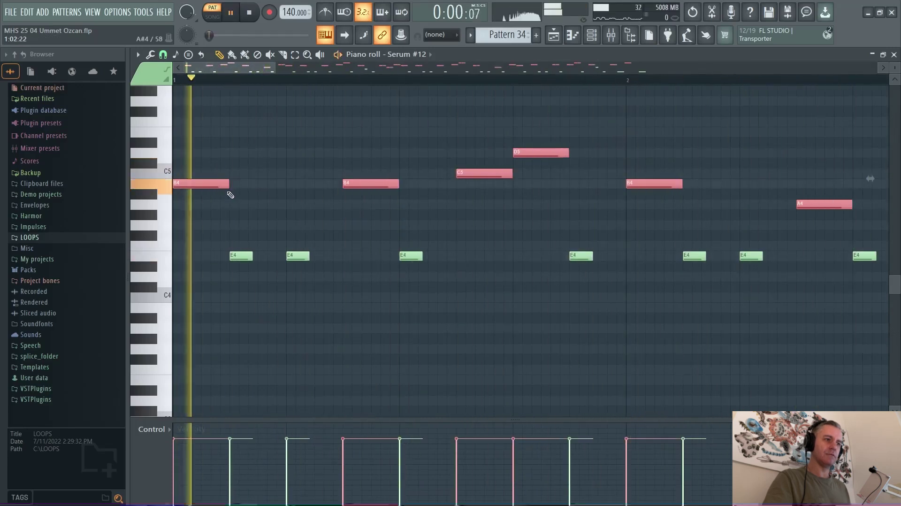
scroll(228, 197, down, 3)
key(ctrl+d)
scroll(226, 202, down, 3)
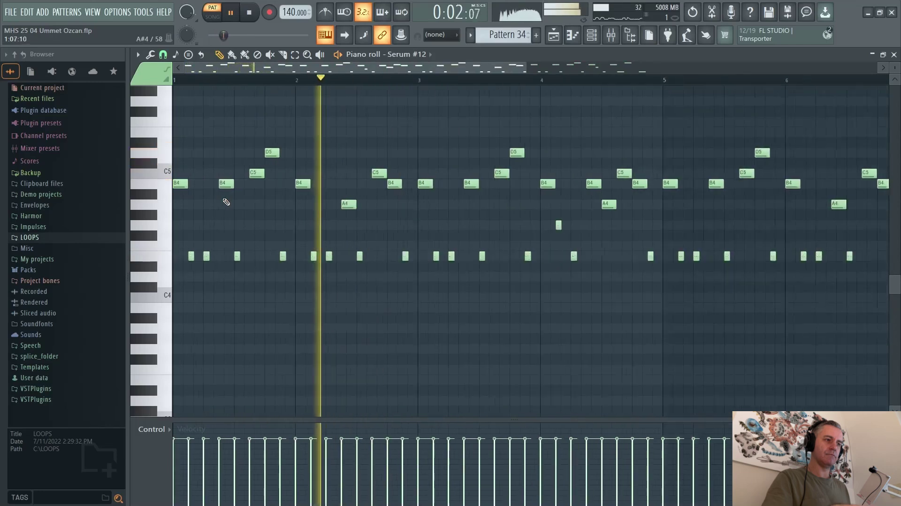
Step: Return to the channel rack, stop playback, and turn all channels back on
key(F7)
key(space)
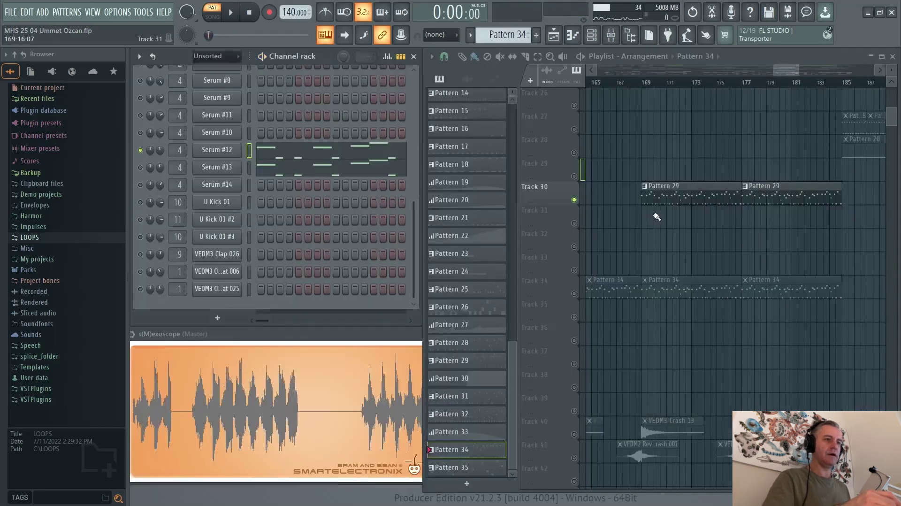
right_click(140, 151)
click(155, 157)
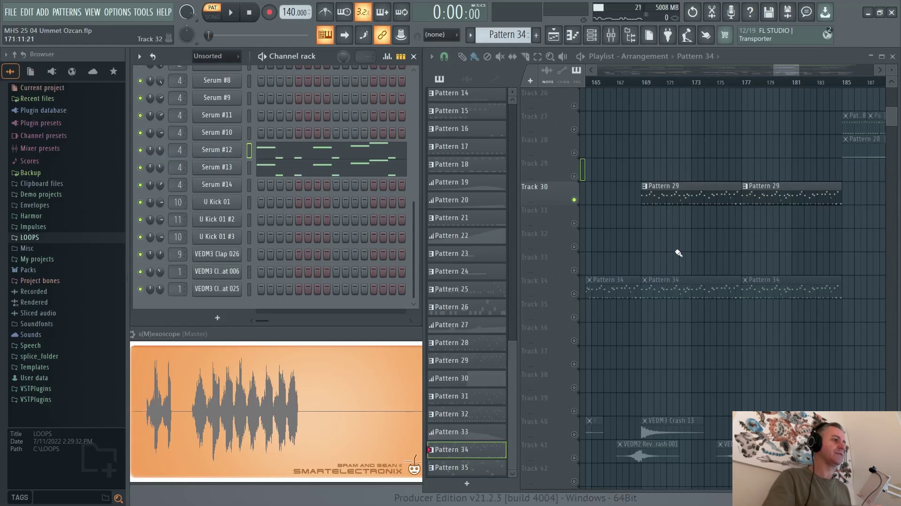
Step: Isolate Tracks 35 and 36 in the playlist so only the STCR2 loop and its Pattern 22 automation are audible
scroll(678, 253, down, 6)
scroll(697, 314, down, 3)
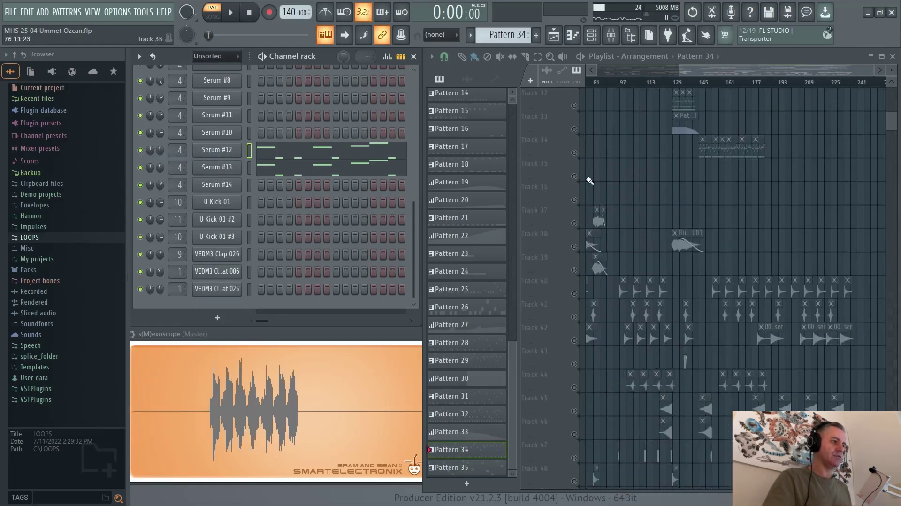
scroll(582, 178, up, 8)
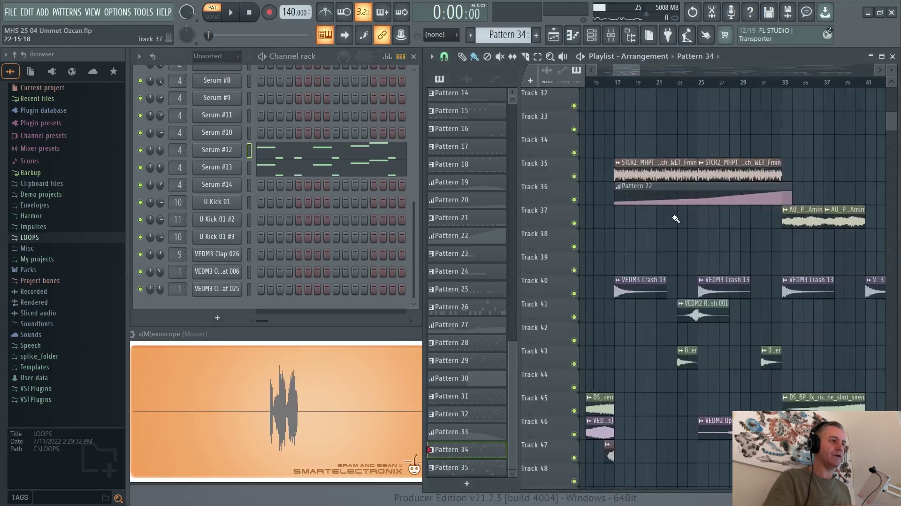
scroll(676, 219, up, 1)
ctrl+click(574, 201)
click(574, 177)
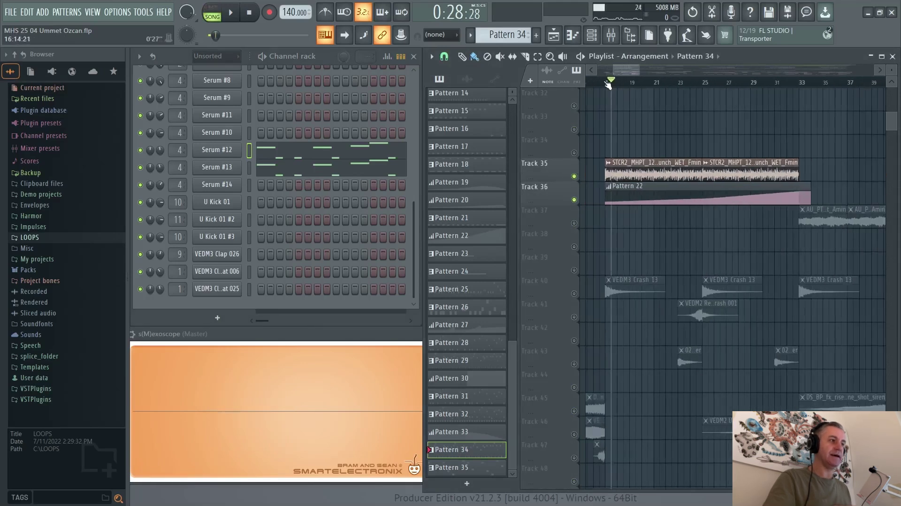
Step: Play the isolated STCR2 loop from bar 17, jump ahead to bar 25 and about bar 30, and stop playback
scroll(642, 211, down, 3)
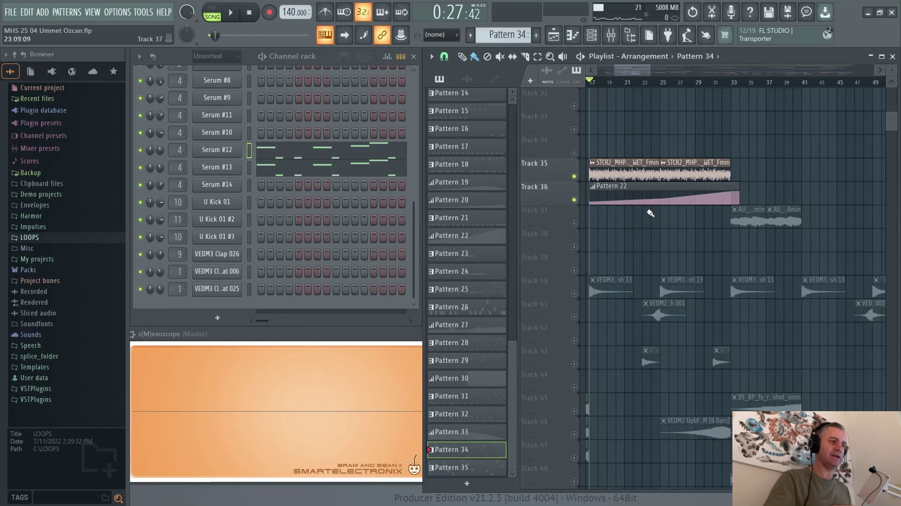
scroll(686, 115, up, 2)
key(space)
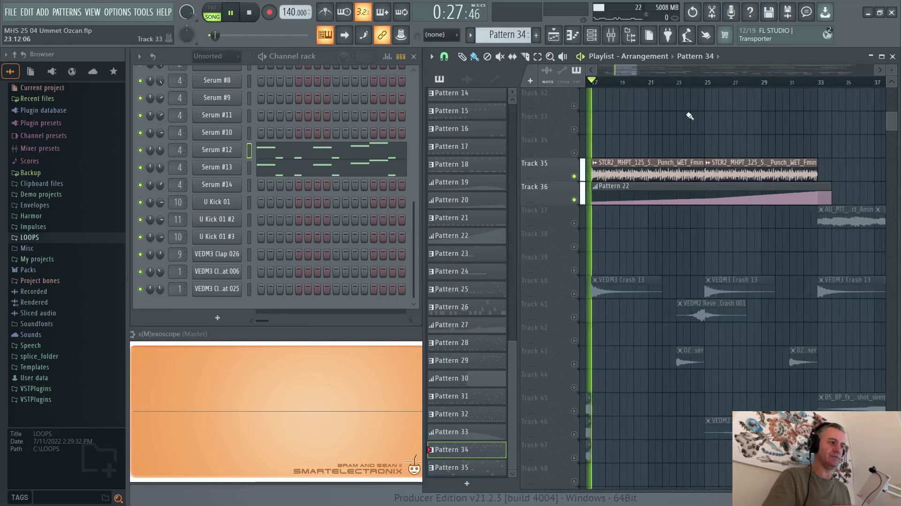
click(707, 83)
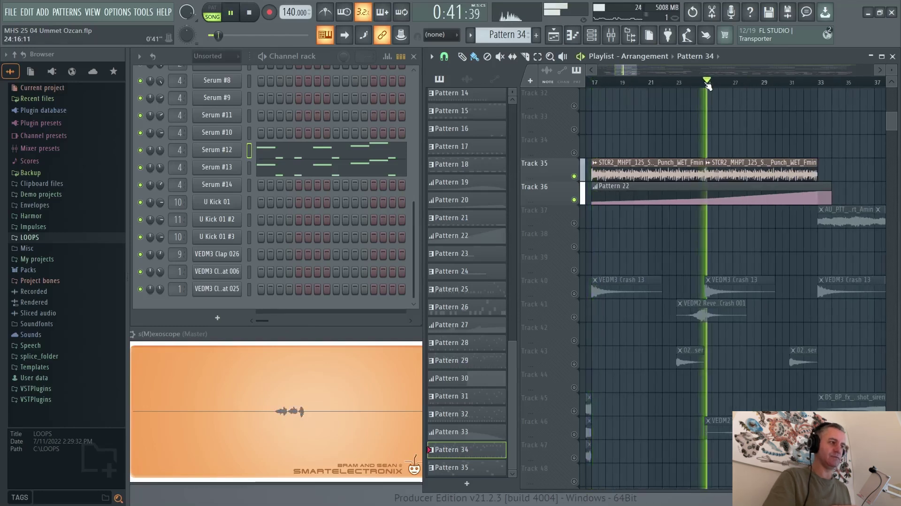
click(782, 87)
scroll(738, 151, down, 2)
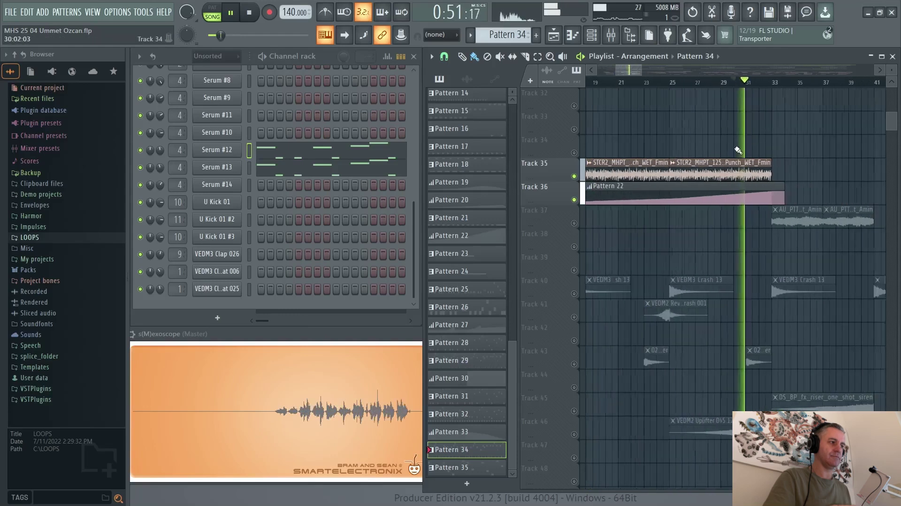
scroll(738, 150, down, 2)
key(space)
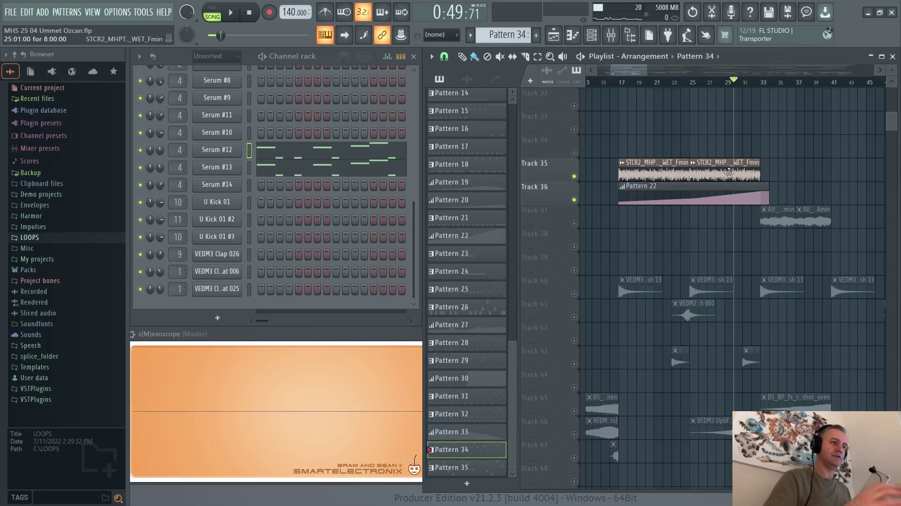
Step: Solo Track 37 and set the playback position to bar 33, where the AU_PTT_130 atmos loop starts
scroll(773, 192, right, 2)
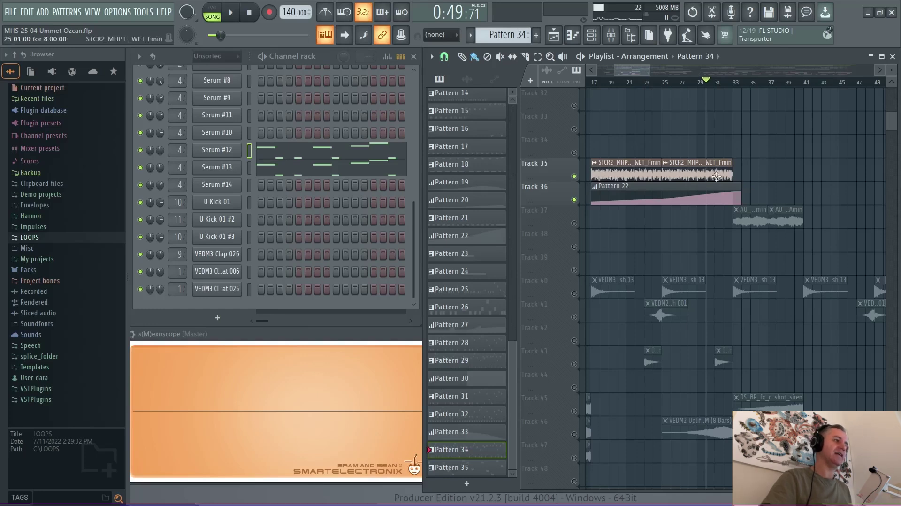
scroll(725, 167, right, 2)
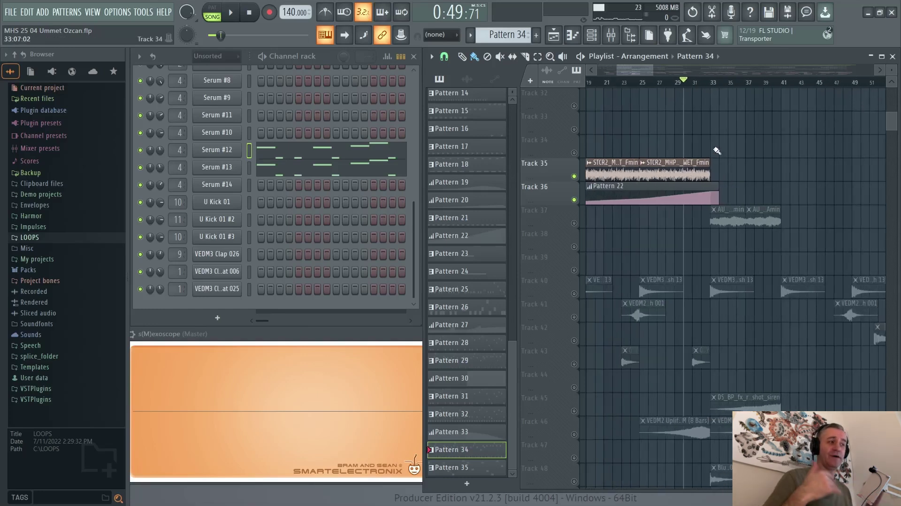
ctrl+click(573, 224)
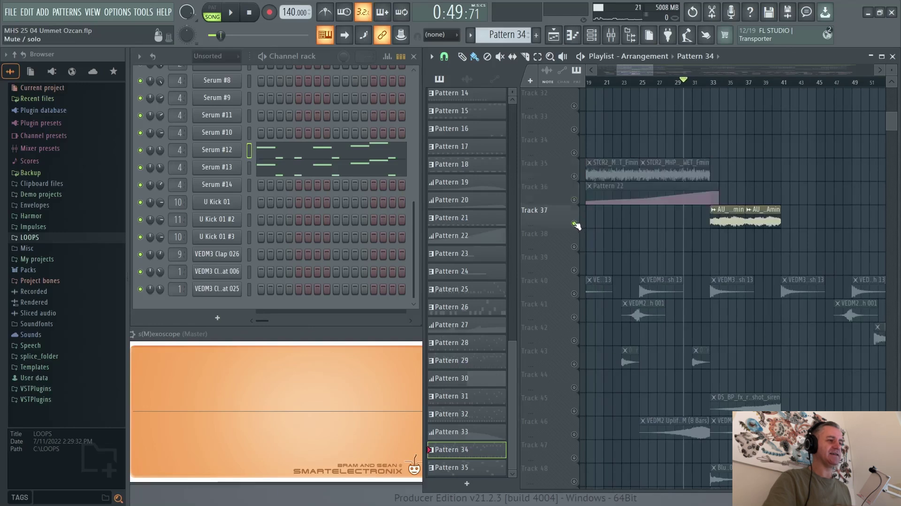
click(710, 83)
scroll(664, 228, up, 4)
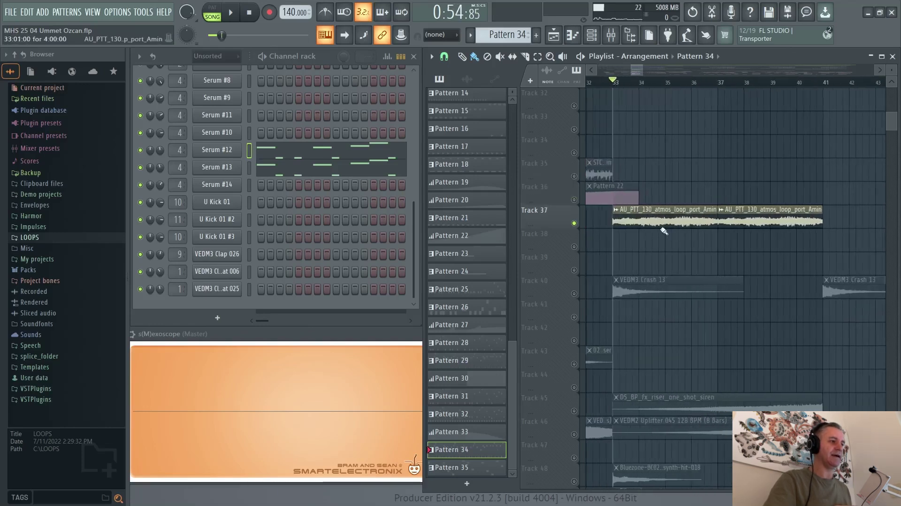
Step: Play the AU_PTT_130 atmos loop on Track 37 by itself, and stop playback
scroll(661, 253, down, 7)
scroll(634, 262, up, 3)
scroll(627, 253, up, 3)
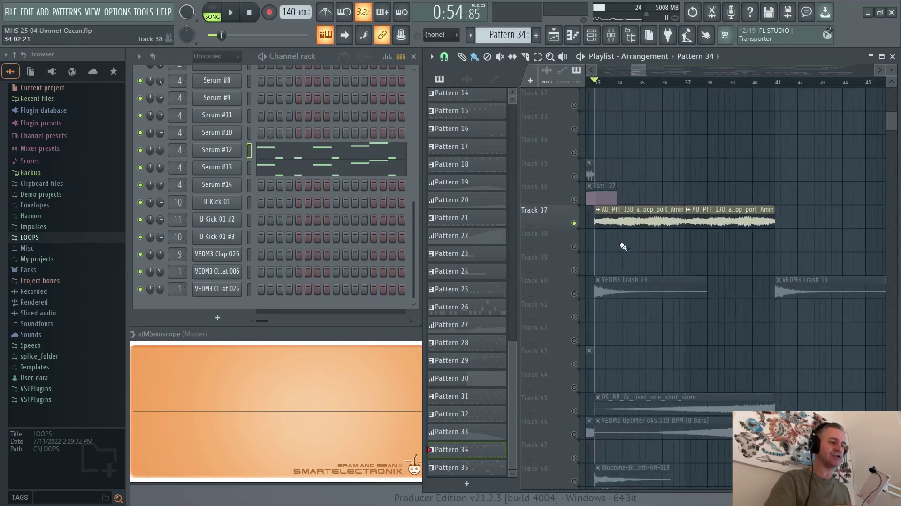
scroll(623, 249, down, 1)
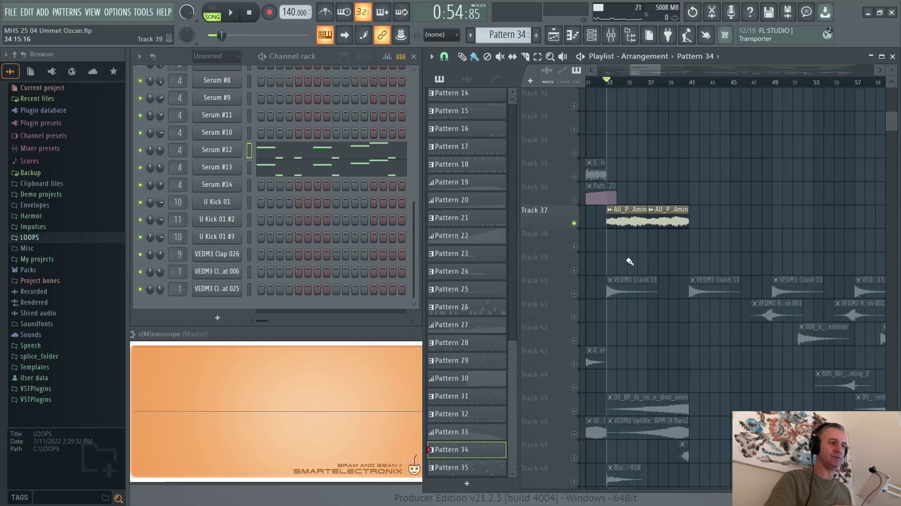
key(space)
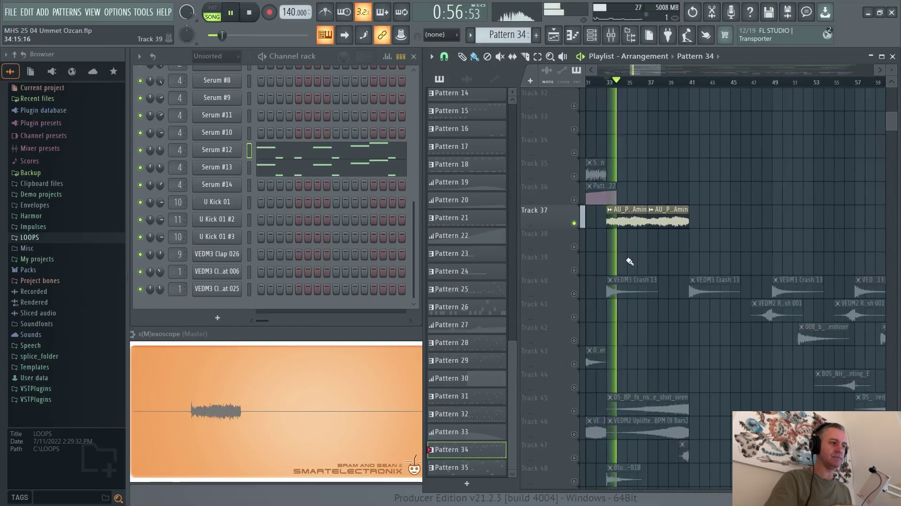
scroll(630, 261, up, 5)
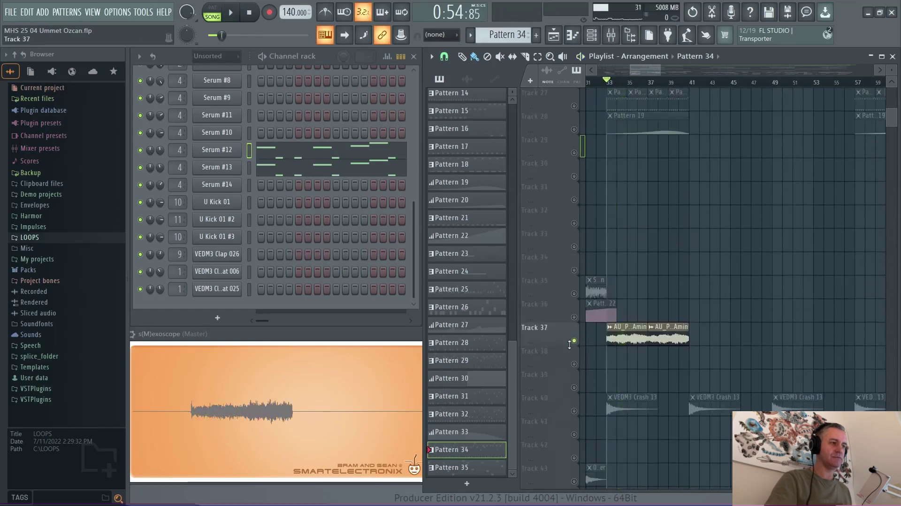
Step: Play the full mix from bar 33, toggle the mute on Track 37 to compare, and stop playback
scroll(574, 345, up, 6)
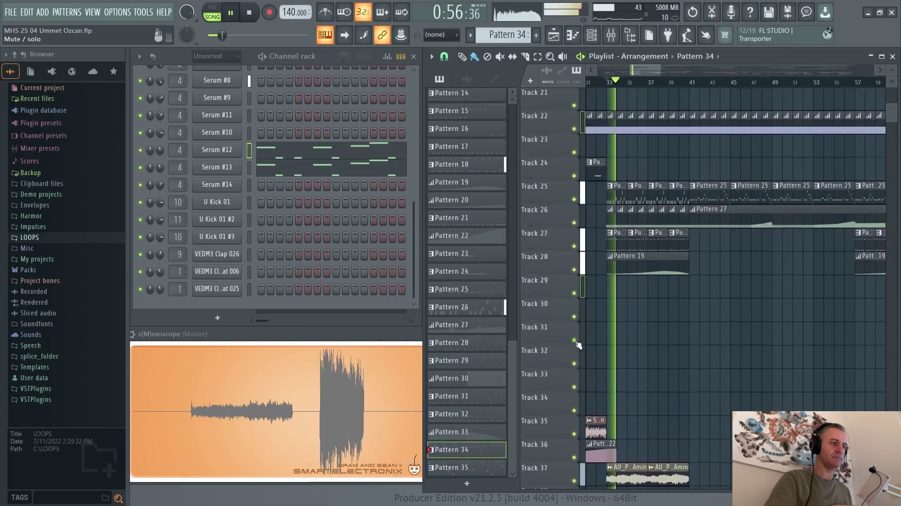
scroll(576, 342, down, 8)
click(574, 294)
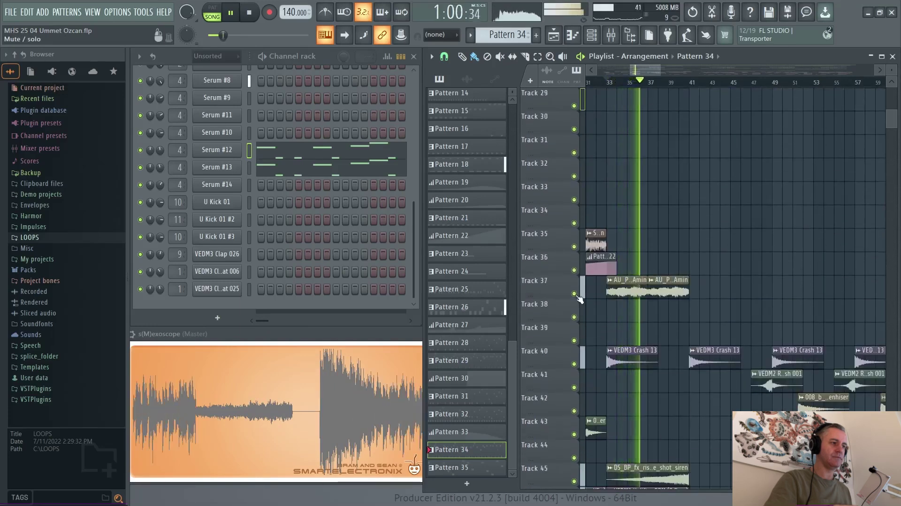
scroll(610, 298, down, 4)
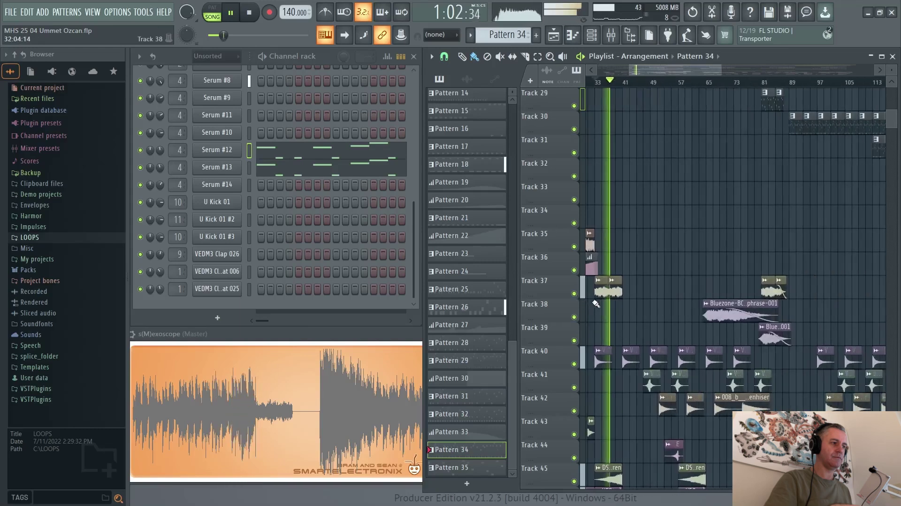
key(space)
Step: Play the full mix from bar 81, mute and unmute the AU_PTT loop on Track 37, and stop playback
scroll(794, 313, up, 7)
scroll(805, 147, down, 1)
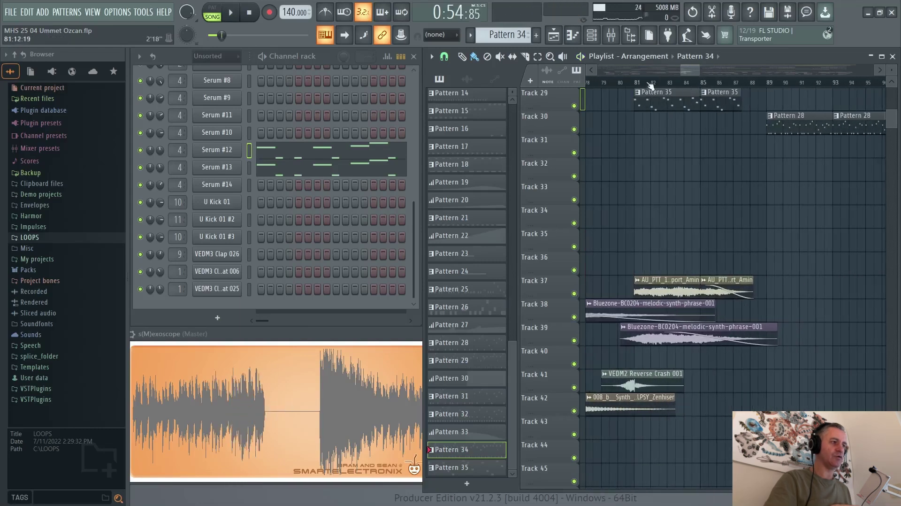
click(637, 83)
key(space)
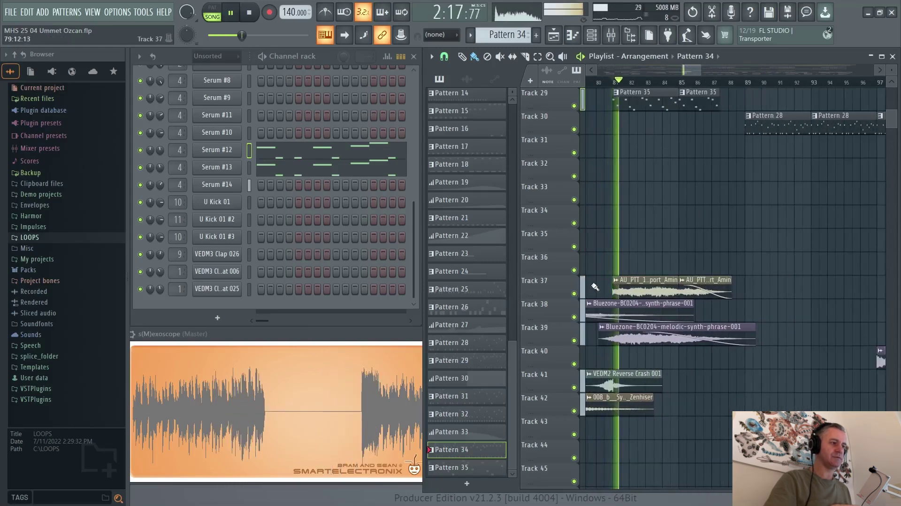
click(574, 294)
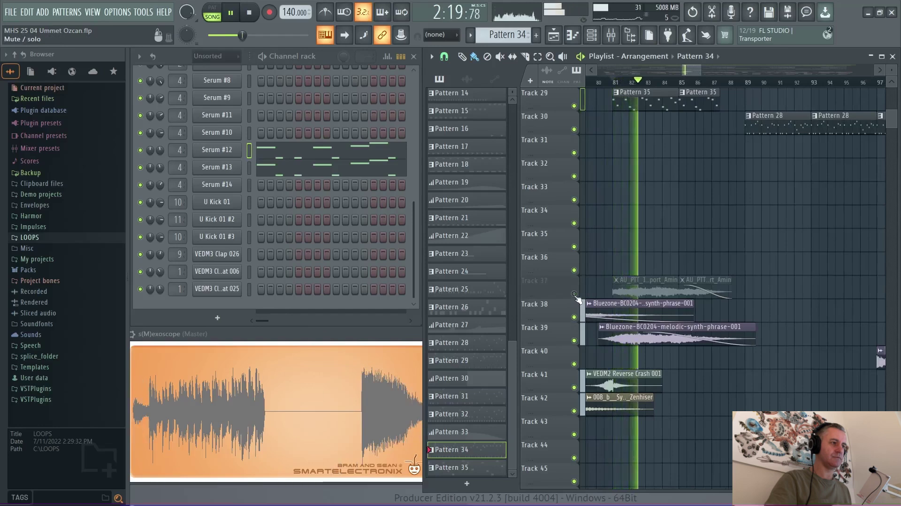
click(575, 295)
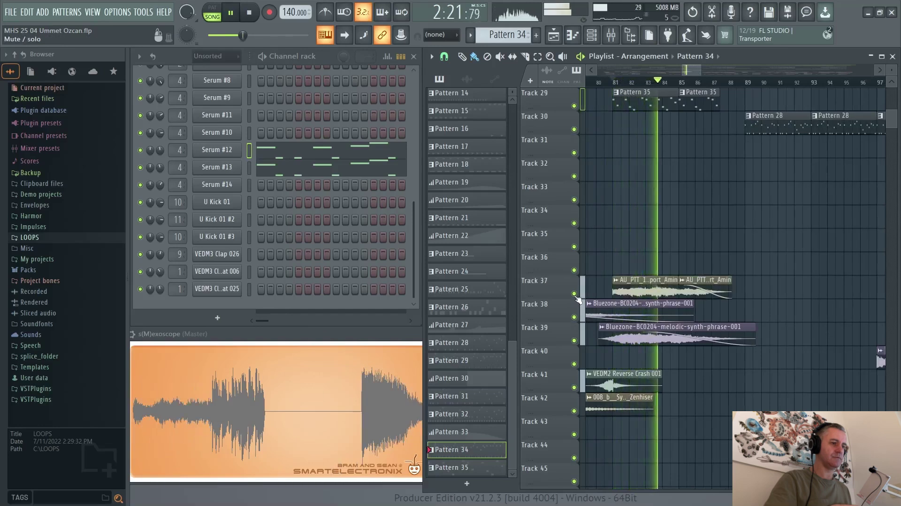
key(space)
Step: Set the playback position to bar 65 and isolate Tracks 38 and 39 with the Bluezone melodic synth phrases
scroll(735, 285, down, 3)
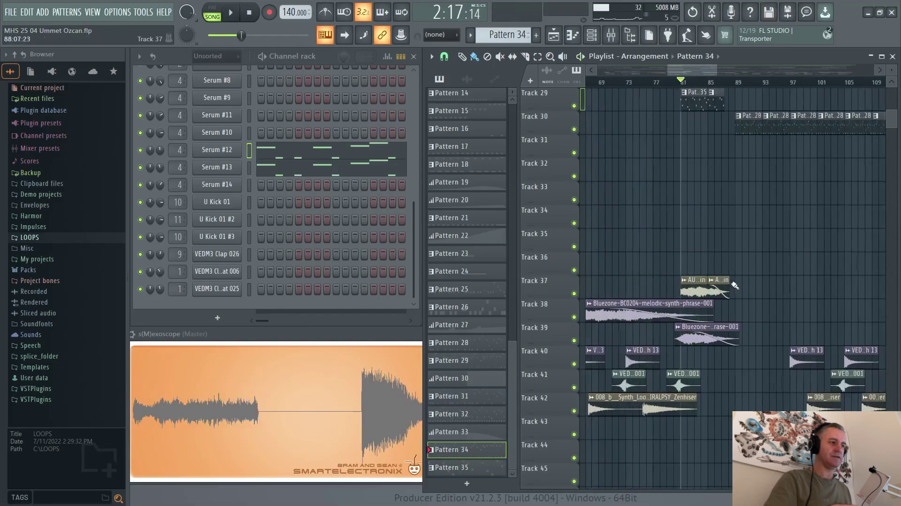
scroll(735, 285, down, 4)
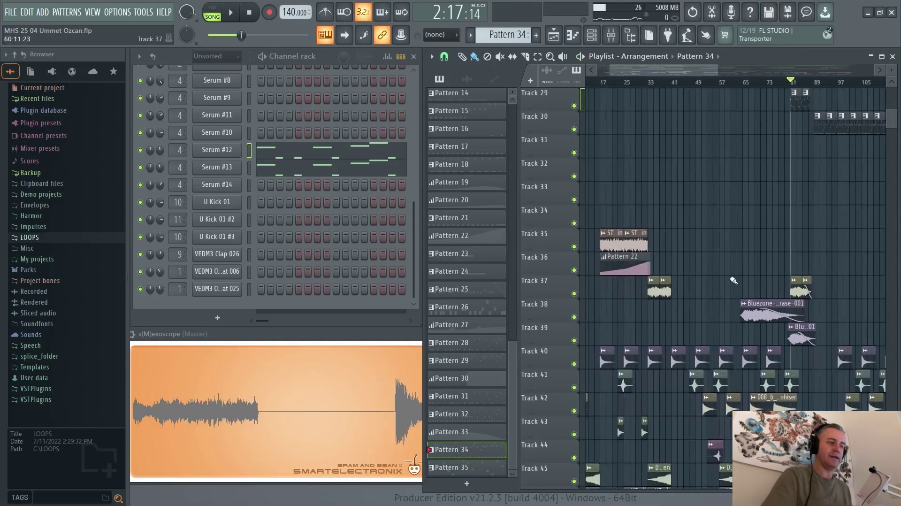
scroll(758, 280, up, 4)
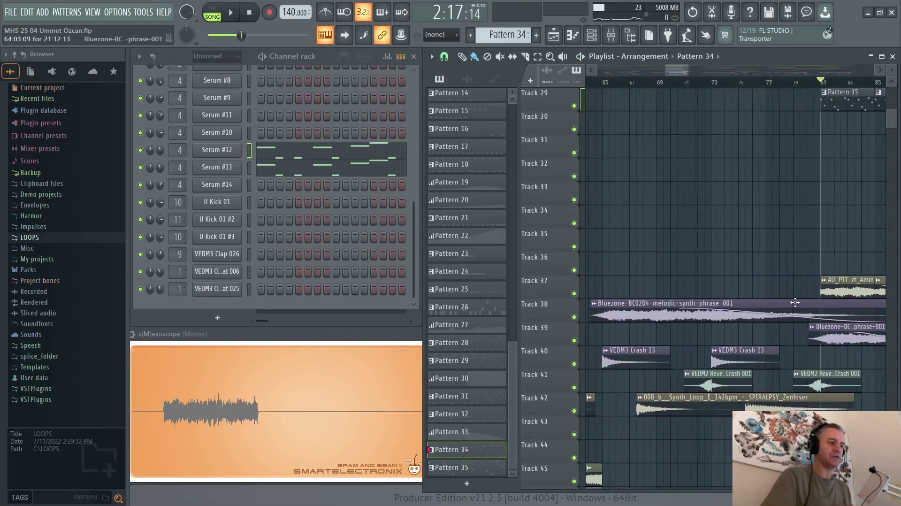
click(638, 82)
scroll(667, 244, down, 3)
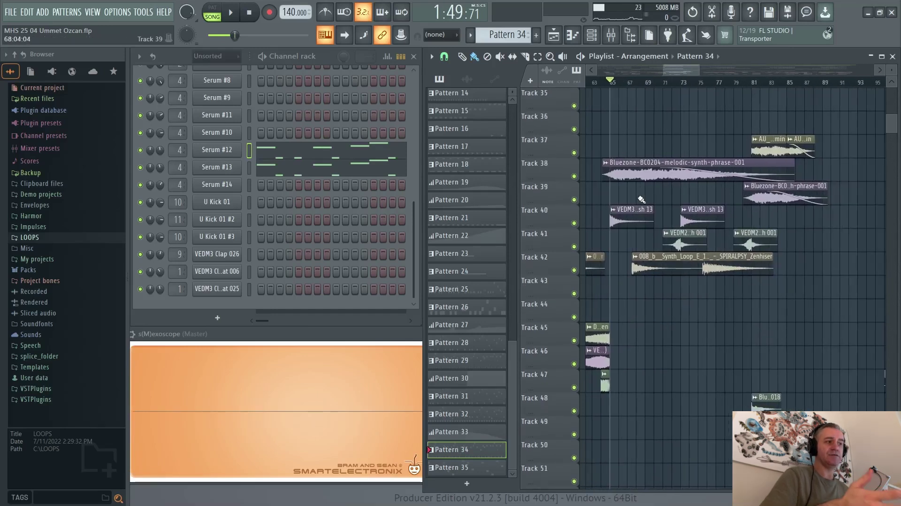
ctrl+click(574, 176)
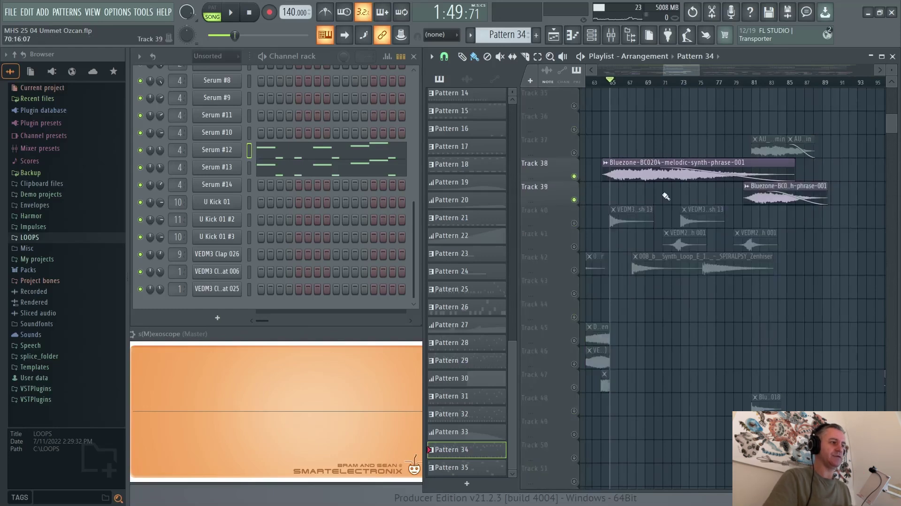
Step: Play the isolated Bluezone phrase from bar 65, jump to bar 69, locate its repeat near bar 129, and stop playback
scroll(676, 196, left, 1)
key(space)
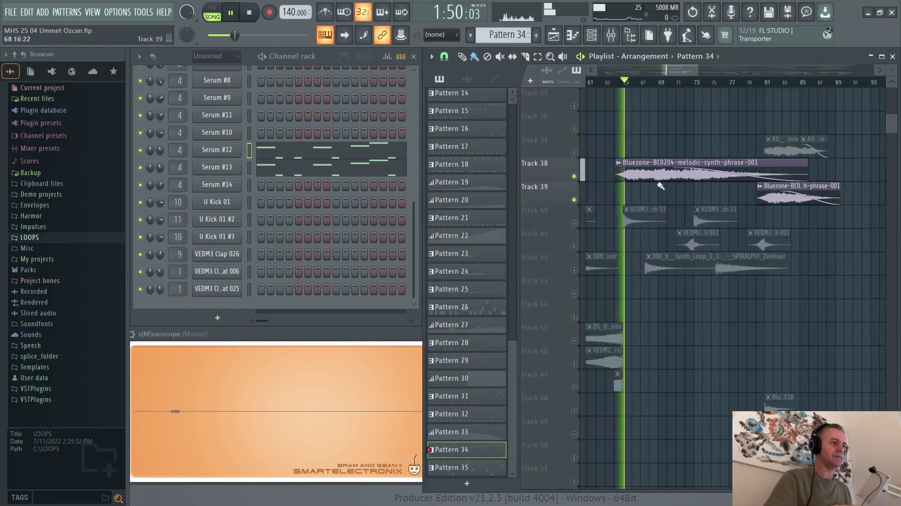
scroll(645, 185, up, 2)
click(671, 85)
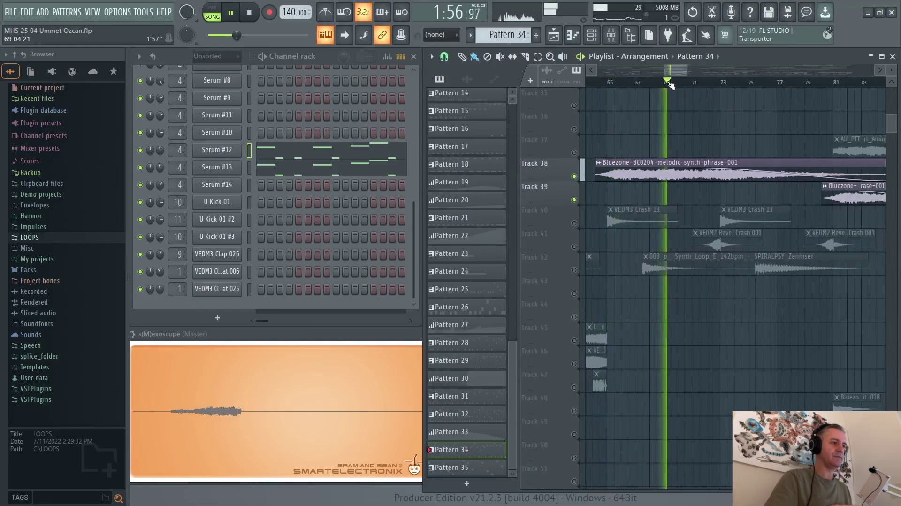
scroll(670, 185, up, 8)
scroll(640, 188, up, 2)
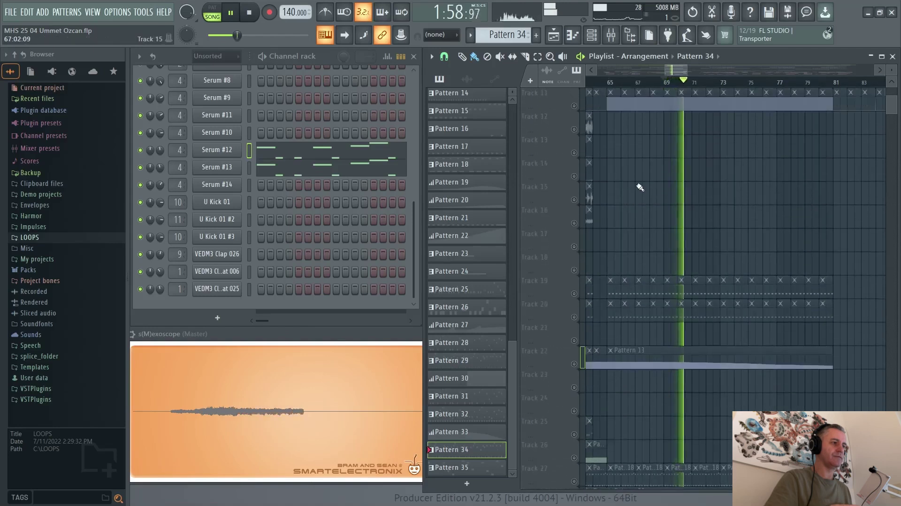
scroll(640, 188, down, 7)
scroll(640, 188, down, 5)
scroll(848, 304, up, 4)
scroll(848, 303, down, 2)
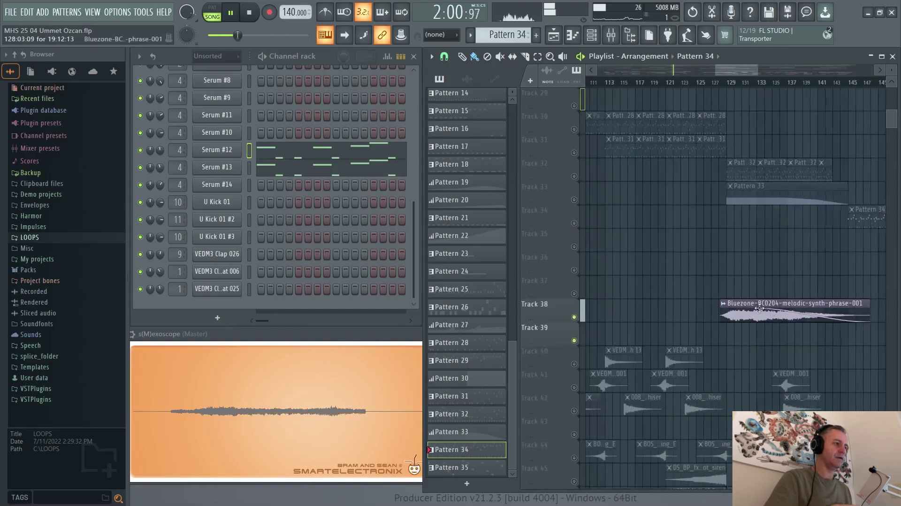
scroll(781, 305, up, 4)
key(space)
Step: Set the playback position to bar 129 and make Tracks 21, 22, 32 and 33 audible with the Bluezone phrase muted
scroll(649, 285, up, 6)
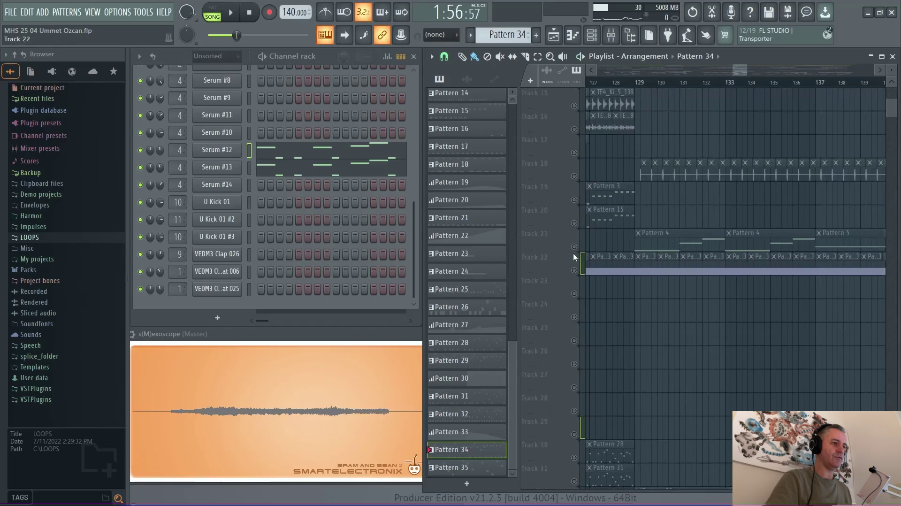
click(574, 246)
click(574, 270)
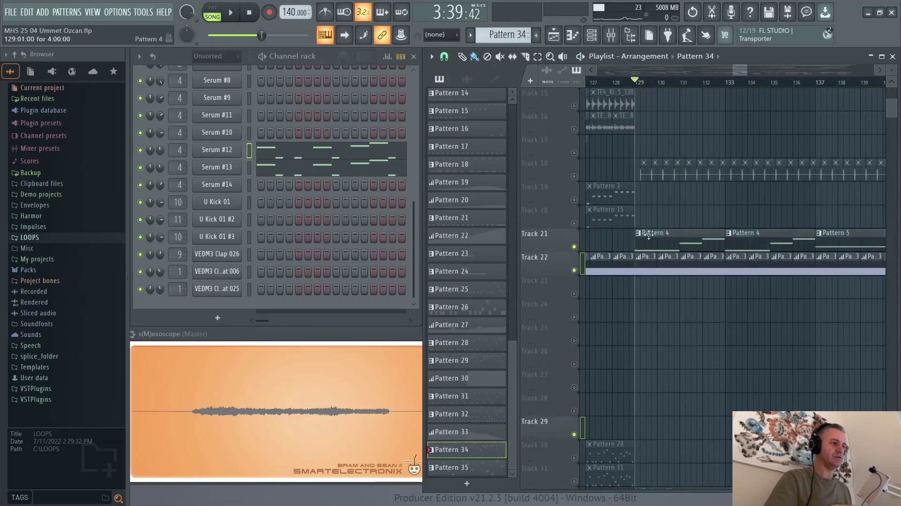
scroll(649, 236, down, 1)
scroll(654, 180, down, 5)
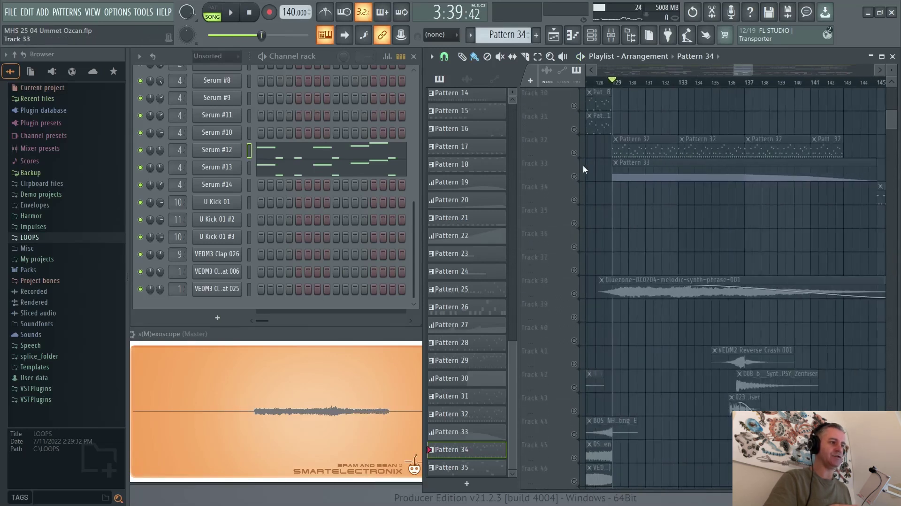
click(574, 153)
click(574, 176)
Step: Play the section from bar 129 without the Bluezone phrase, and stop playback
scroll(668, 228, down, 1)
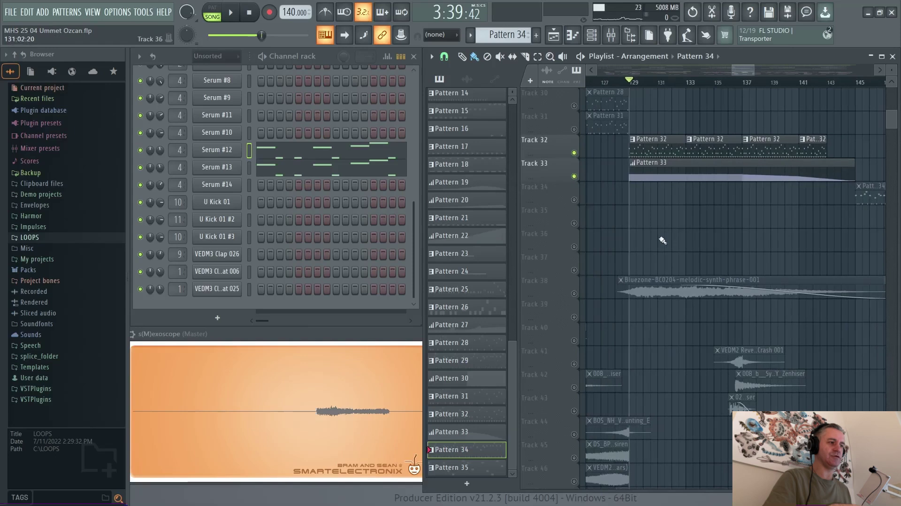
scroll(659, 241, up, 2)
key(space)
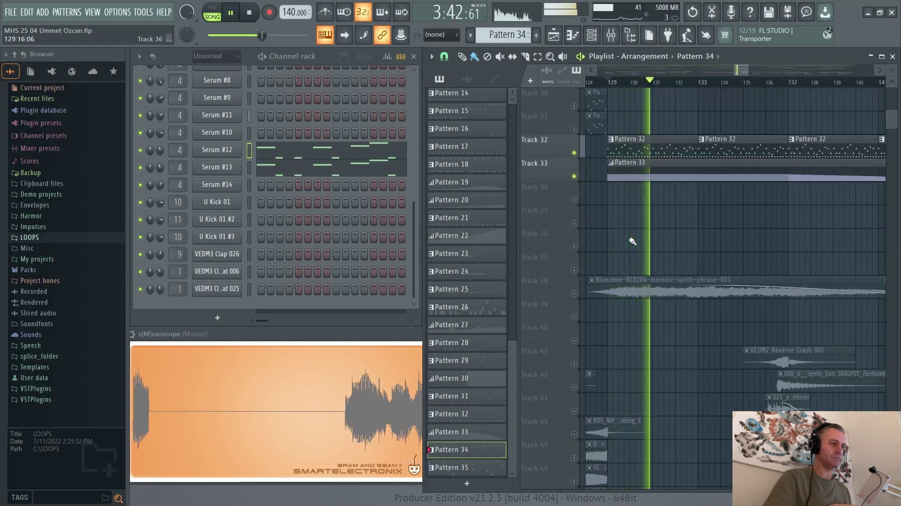
key(space)
Step: Unmute Track 38 and replay the section from bar 129 with the Bluezone phrase added, and stop playback
click(574, 294)
key(space)
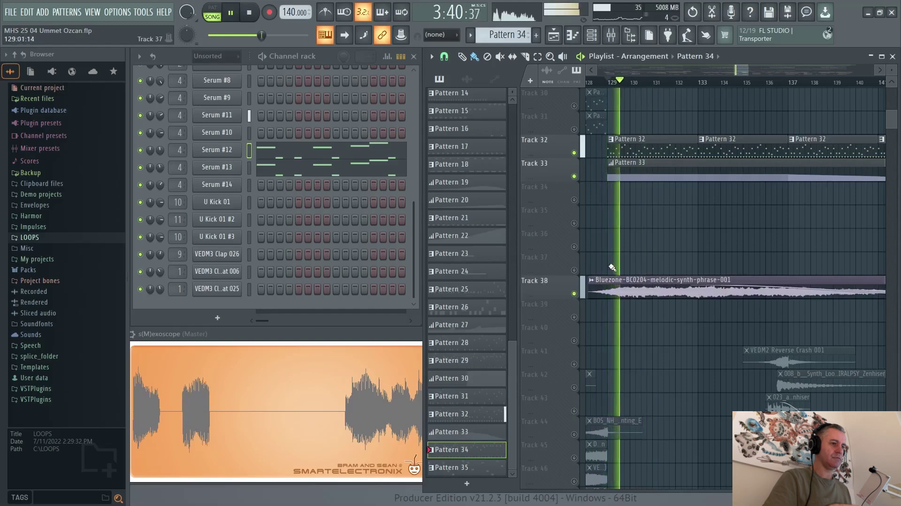
scroll(652, 250, down, 2)
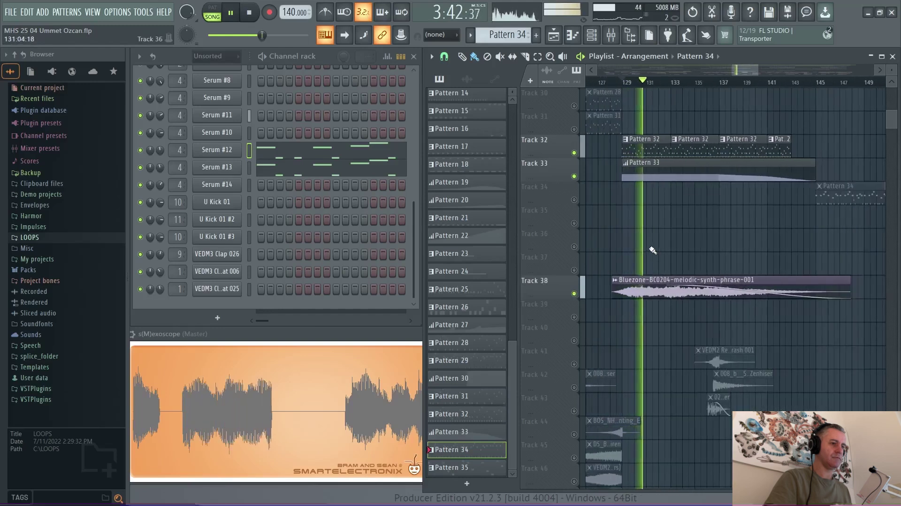
scroll(651, 251, down, 1)
key(space)
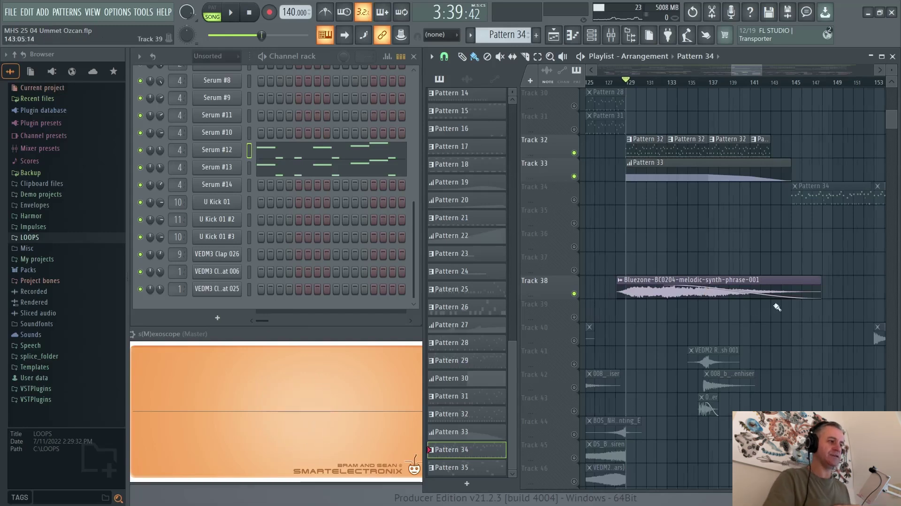
Step: Solo Track 40 and play its VEDM3 Crash 13 clip from bar 105
scroll(778, 307, down, 4)
scroll(648, 298, down, 4)
right_click(575, 247)
scroll(672, 202, up, 6)
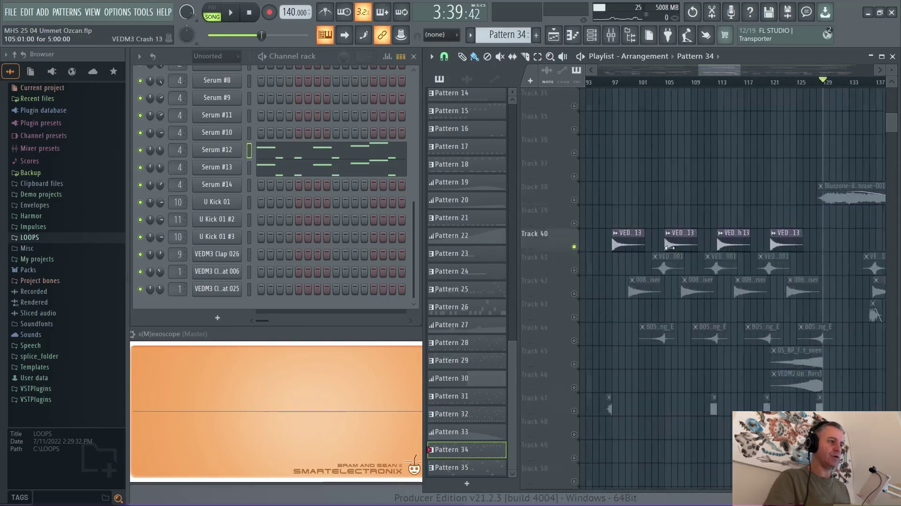
click(653, 82)
scroll(699, 210, up, 2)
scroll(699, 210, down, 3)
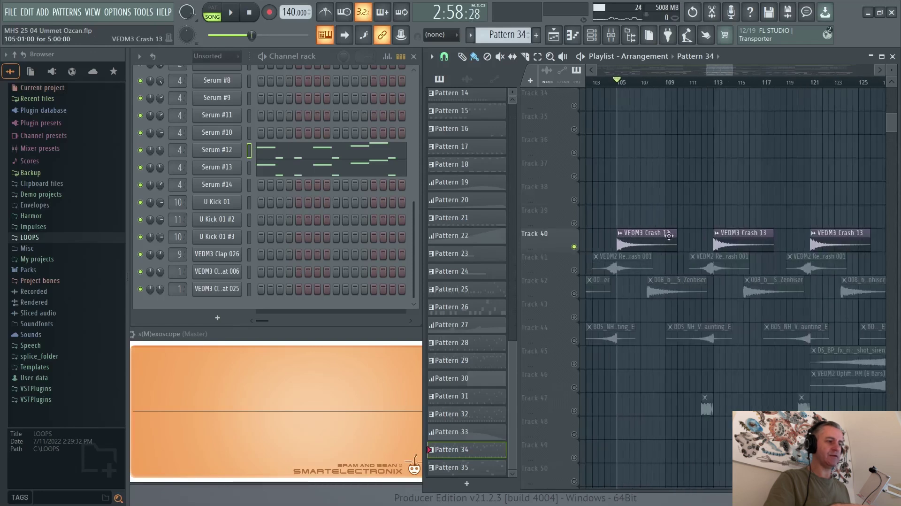
Step: Solo Track 41 and play its VEDM2 Reverse Crash 001 clip from about bar 112
right_click(575, 271)
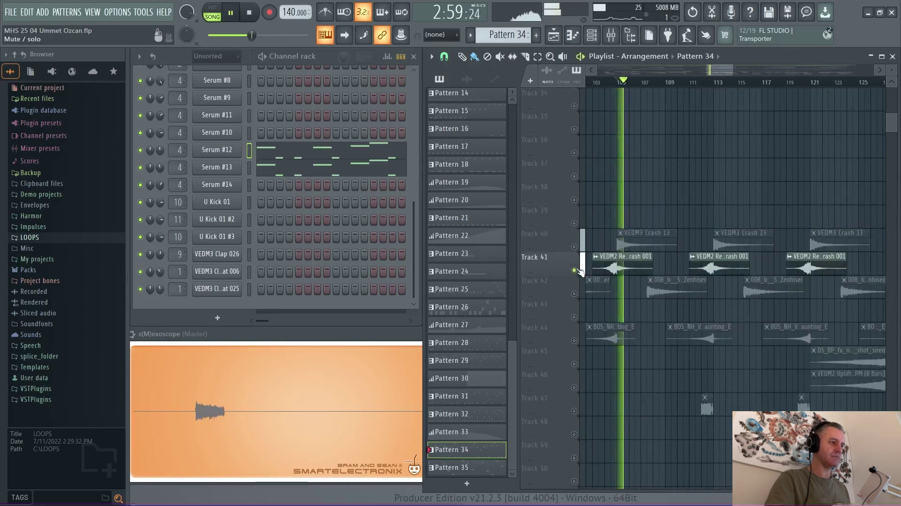
click(703, 83)
key(space)
scroll(704, 192, down, 2)
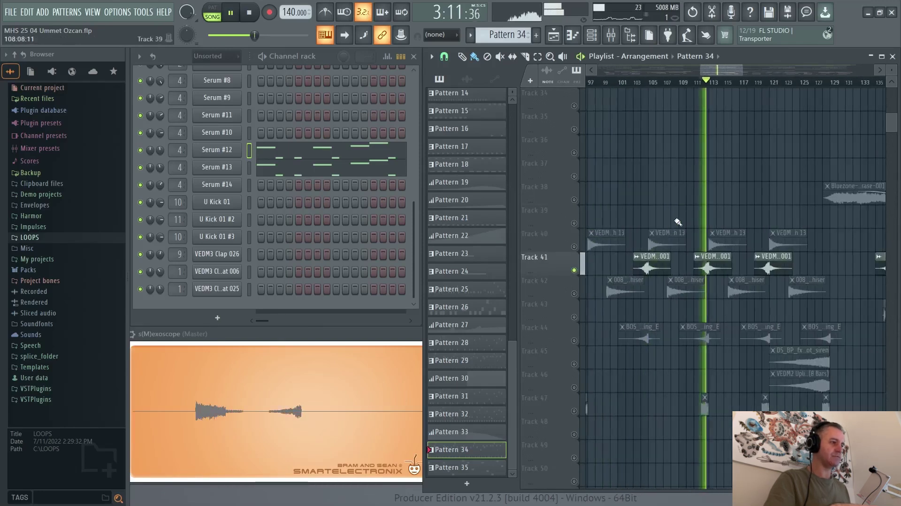
Step: Solo Track 42, play its 008_b Synth Loop from bar 99, and jump ahead to about bar 188
right_click(575, 294)
key(space)
scroll(632, 109, up, 3)
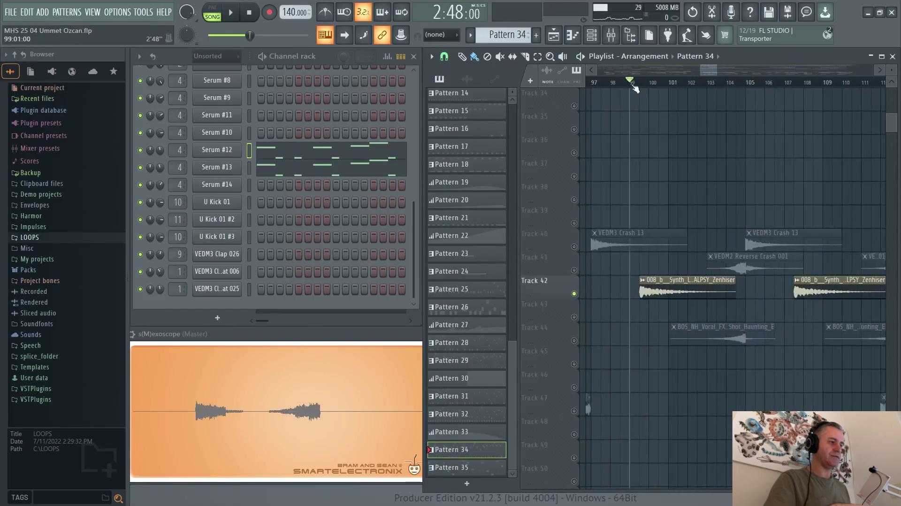
scroll(634, 188, down, 5)
key(space)
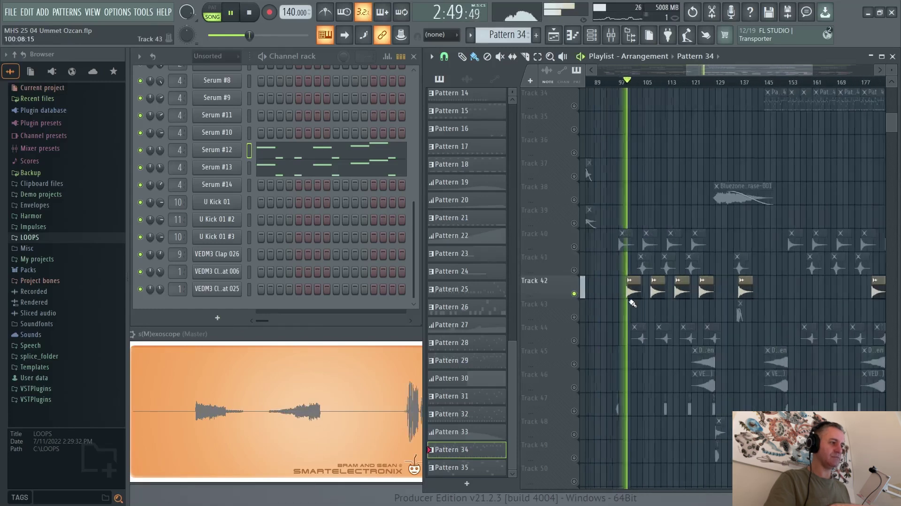
scroll(633, 303, down, 1)
scroll(861, 300, up, 6)
click(810, 83)
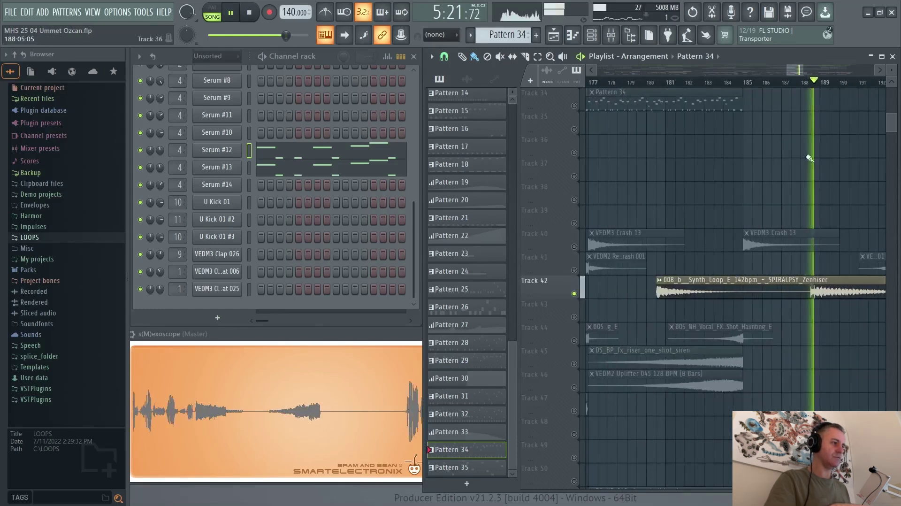
Step: Solo Track 43, play its 023_a synth clip at bar 136, and stop playback
scroll(779, 245, down, 6)
scroll(709, 186, down, 6)
scroll(679, 156, up, 5)
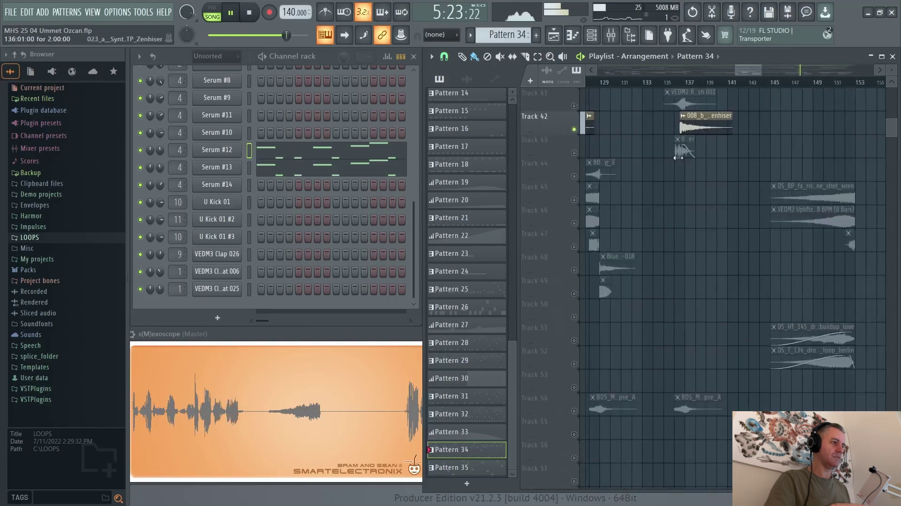
right_click(575, 153)
scroll(696, 178, down, 4)
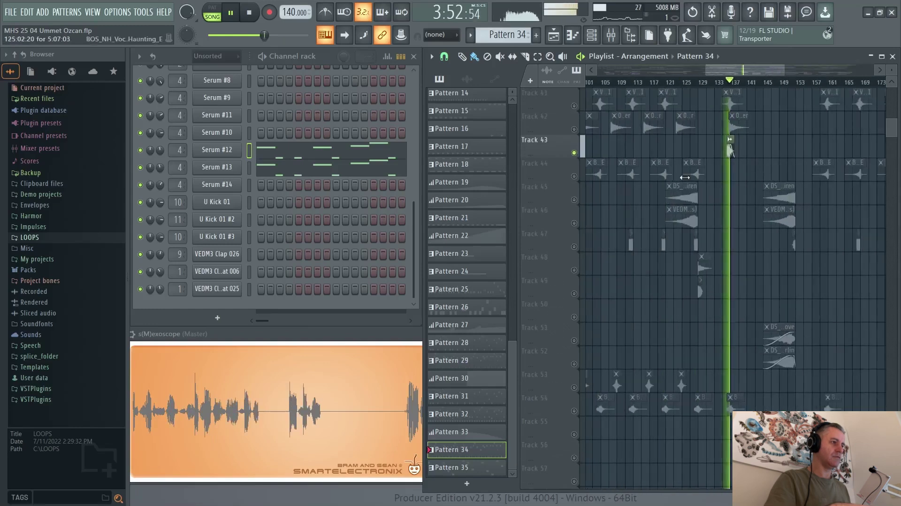
scroll(697, 177, down, 2)
key(space)
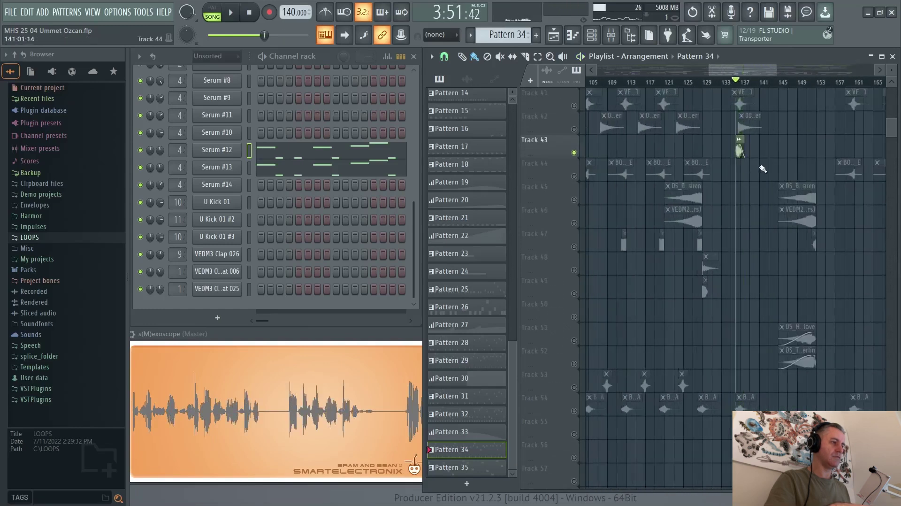
Step: Play Track 43's 023_a synth clip around bar 31 of the arrangement and stop playback
scroll(765, 168, down, 5)
scroll(624, 165, up, 8)
key(space)
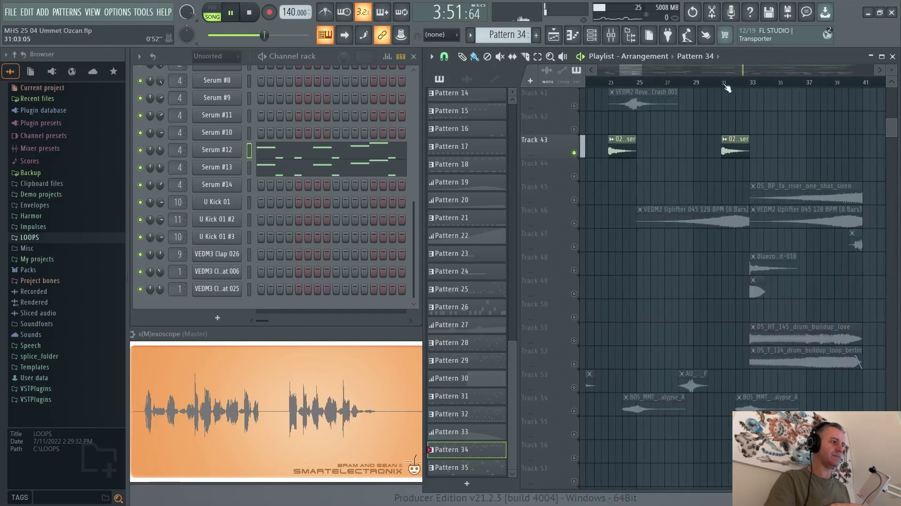
scroll(646, 178, down, 5)
key(space)
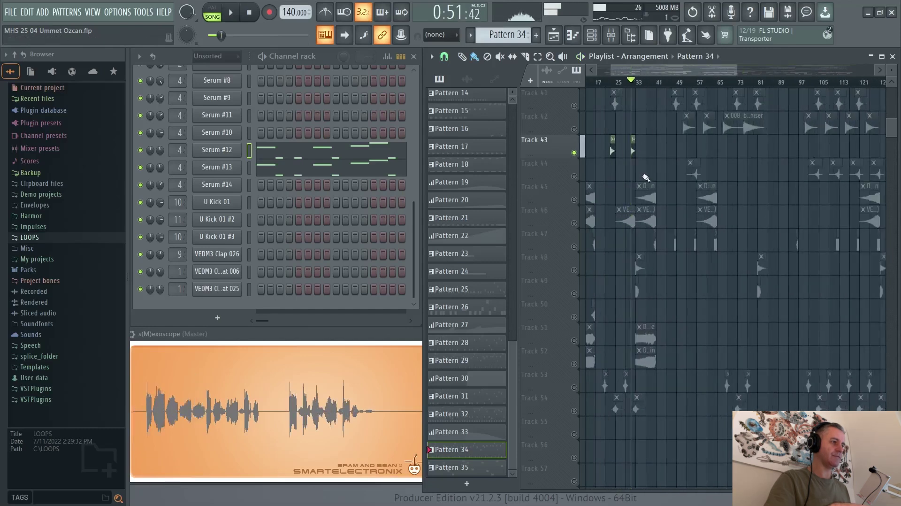
Step: Solo Track 44 and play its BOS_NH Vocal Haunting_E clip from about bar 55
scroll(716, 175, up, 3)
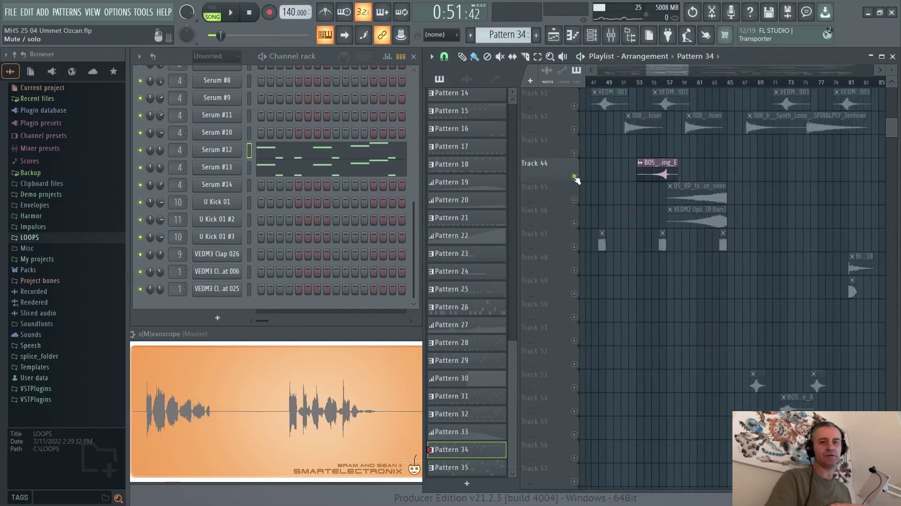
scroll(650, 83, up, 2)
click(650, 83)
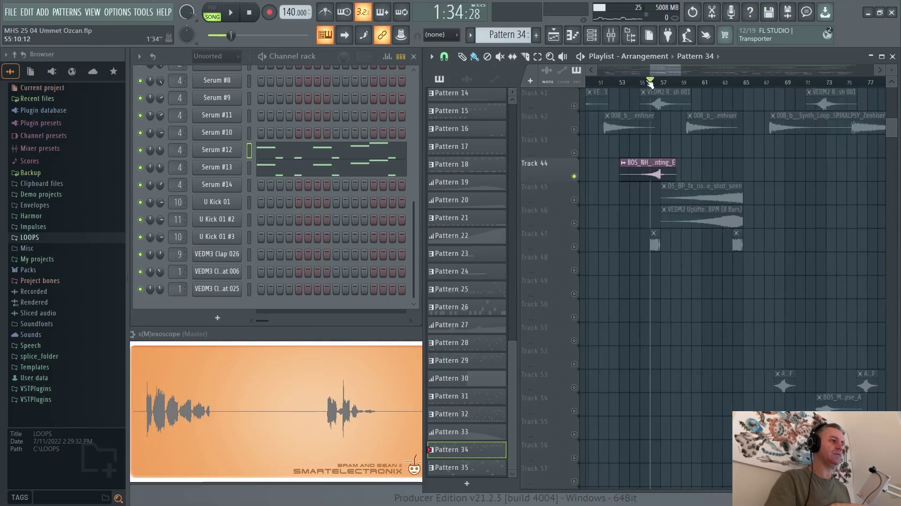
scroll(678, 202, up, 2)
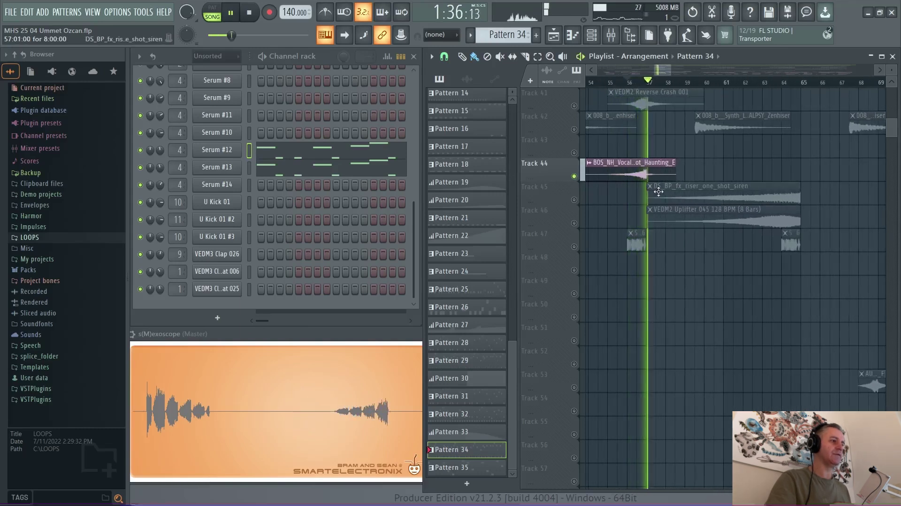
Step: Solo Tracks 45 and 46 together and play the siren riser and VEDM2 Uplifter 045 from about bar 63
scroll(652, 187, down, 2)
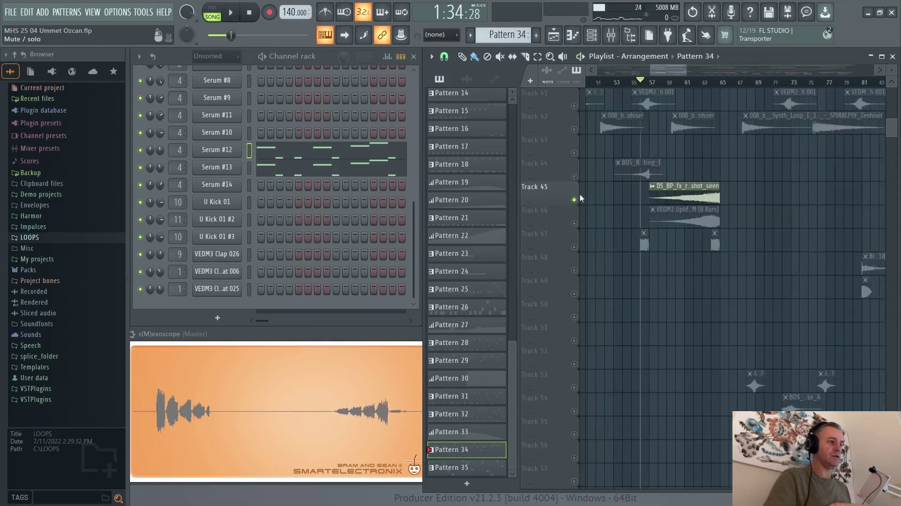
click(696, 80)
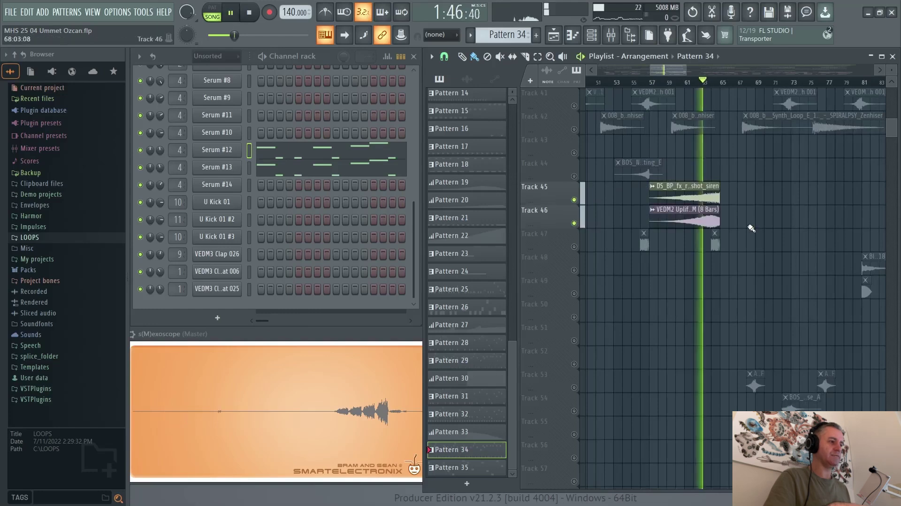
scroll(712, 243, up, 3)
scroll(712, 243, down, 3)
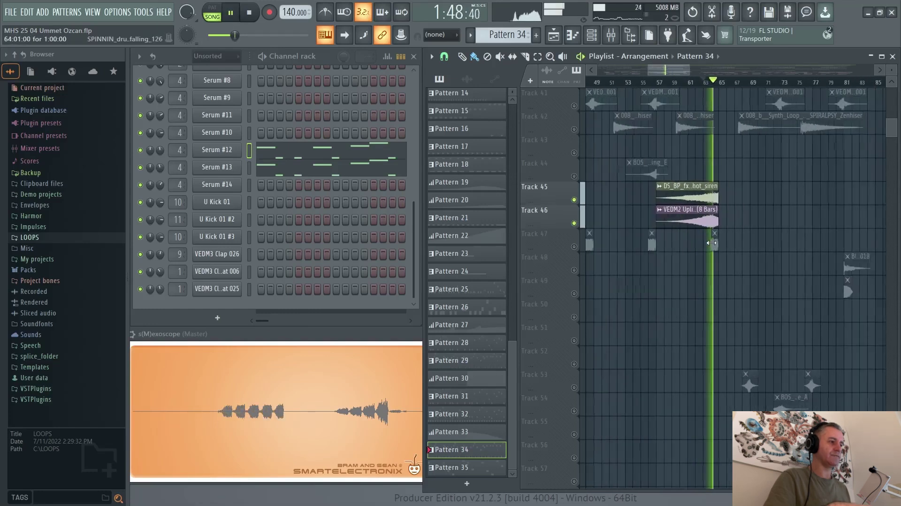
key(space)
Step: Solo Track 47 and play its SPINNIN drum clip at bar 64
scroll(719, 240, up, 3)
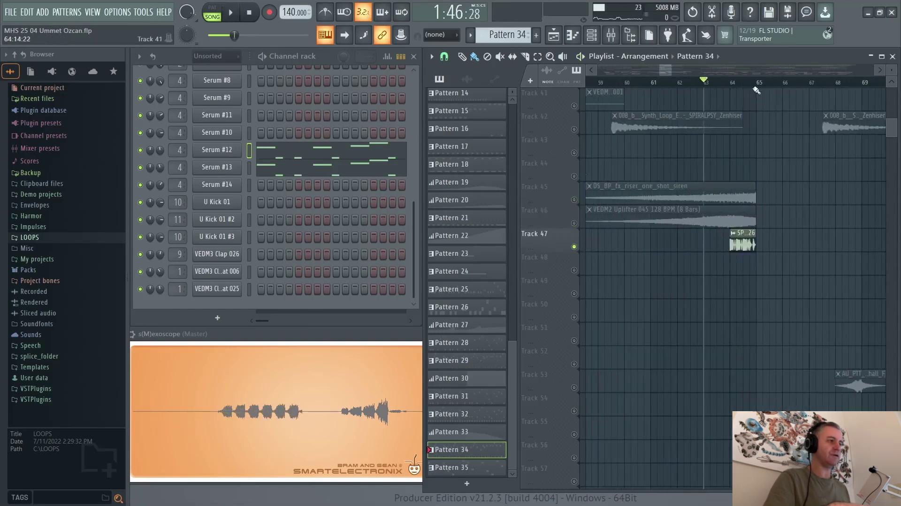
scroll(747, 154, down, 5)
key(space)
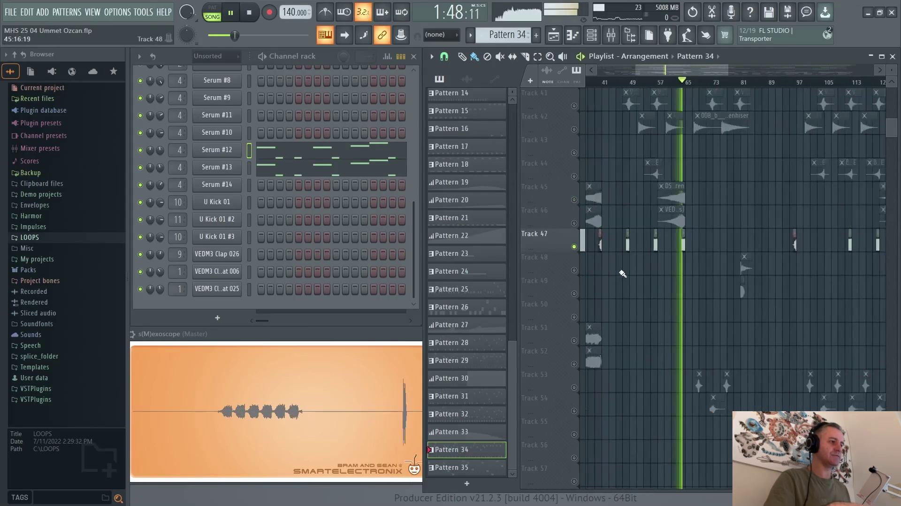
Step: Play Track 47's BOS_TT_124 drum fill loop from bar 40 and stop playback
scroll(605, 264, up, 5)
click(648, 83)
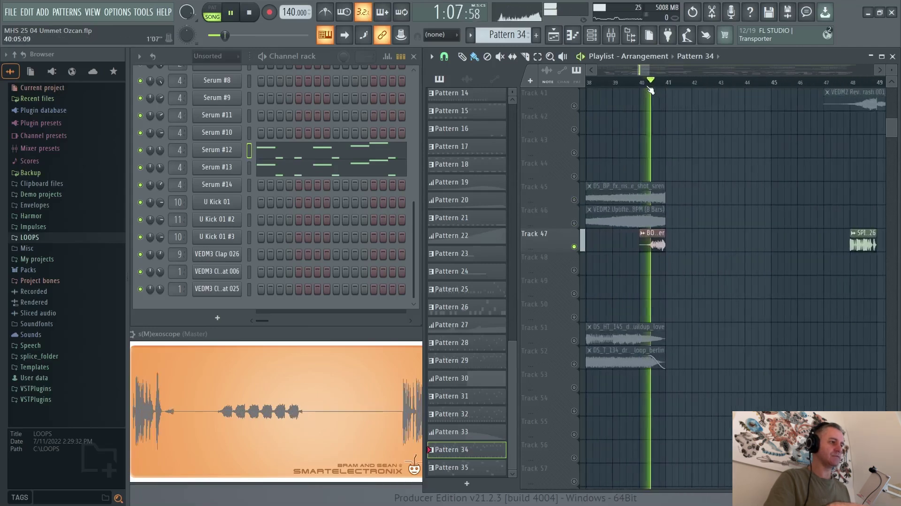
scroll(631, 279, down, 5)
key(space)
Step: Solo Tracks 48 and 49 together and play their synth hit and DS_BP2 clips from bar 33
right_click(574, 270)
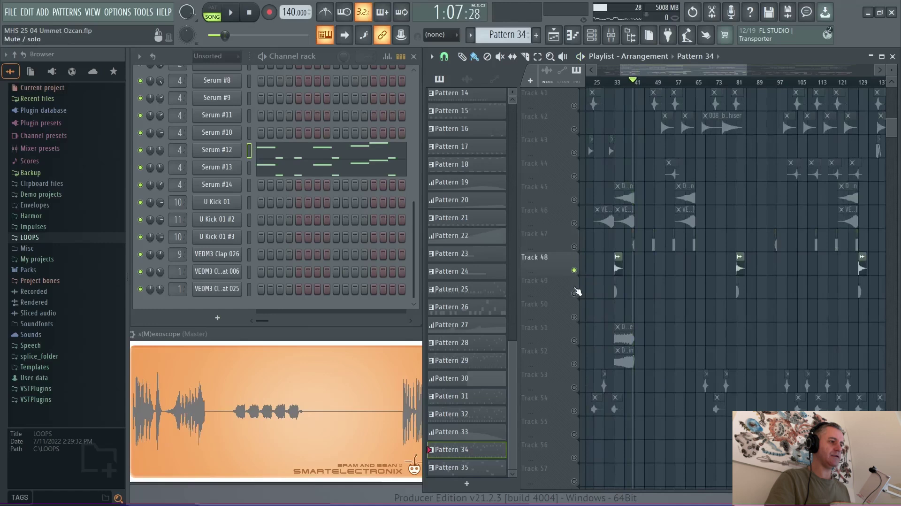
click(575, 293)
scroll(582, 295, up, 4)
click(676, 83)
key(space)
scroll(681, 168, up, 4)
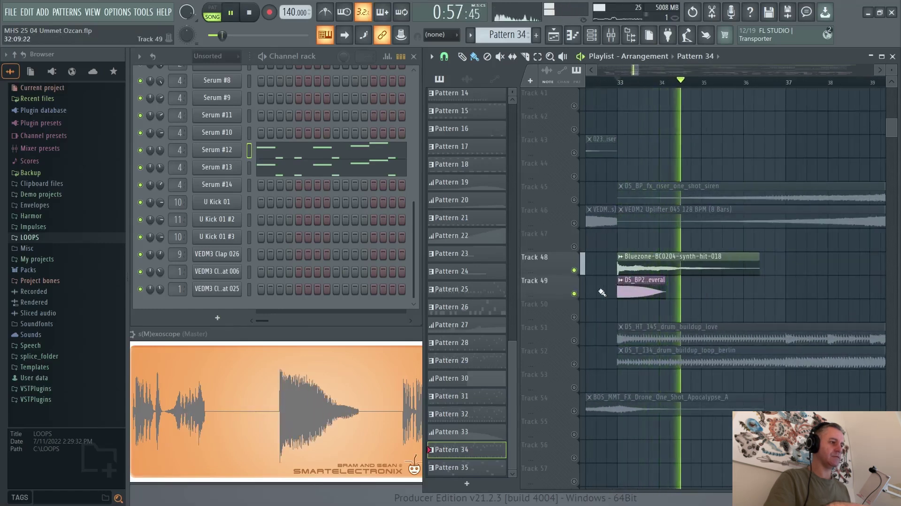
key(space)
Step: Solo only Track 49 and play its DS_BP2 clip from bar 33
right_click(575, 293)
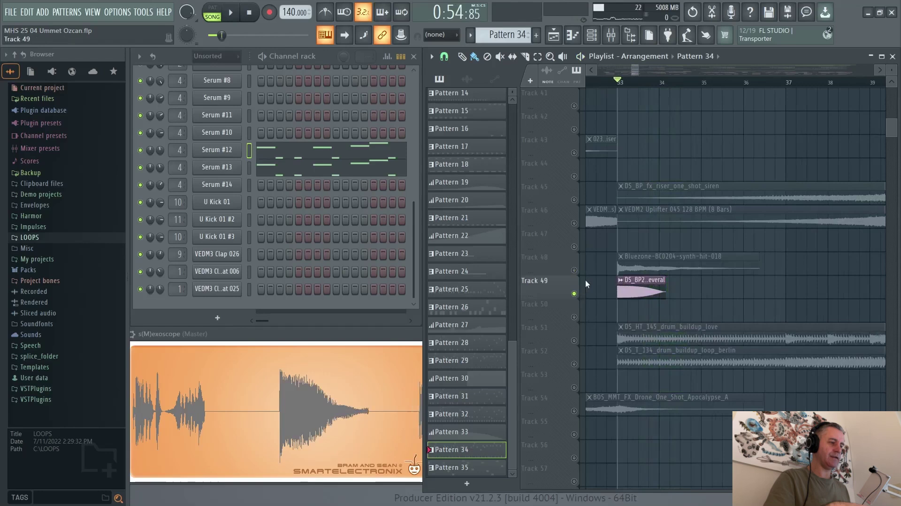
key(space)
key(space)
Step: Solo only Track 48 and play its Bluezone-BC0204-synth-hit-018 clip from bar 33
right_click(575, 271)
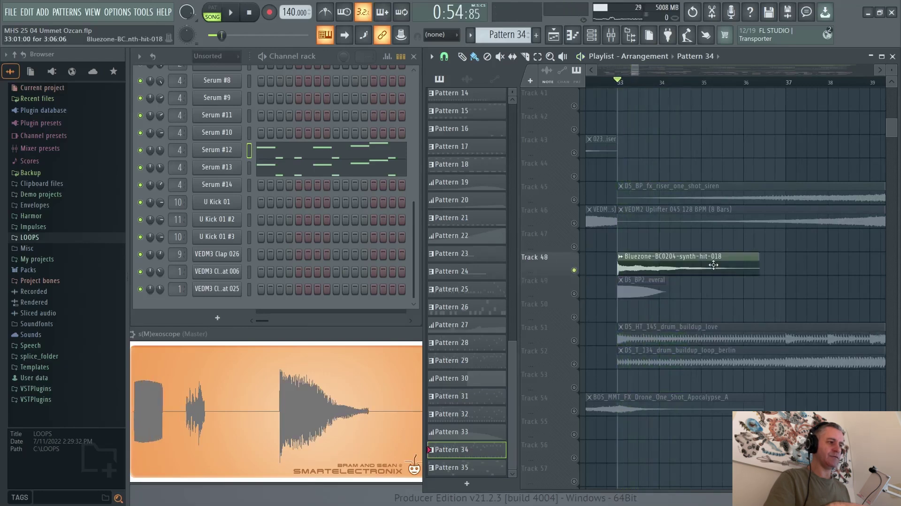
key(space)
key(space)
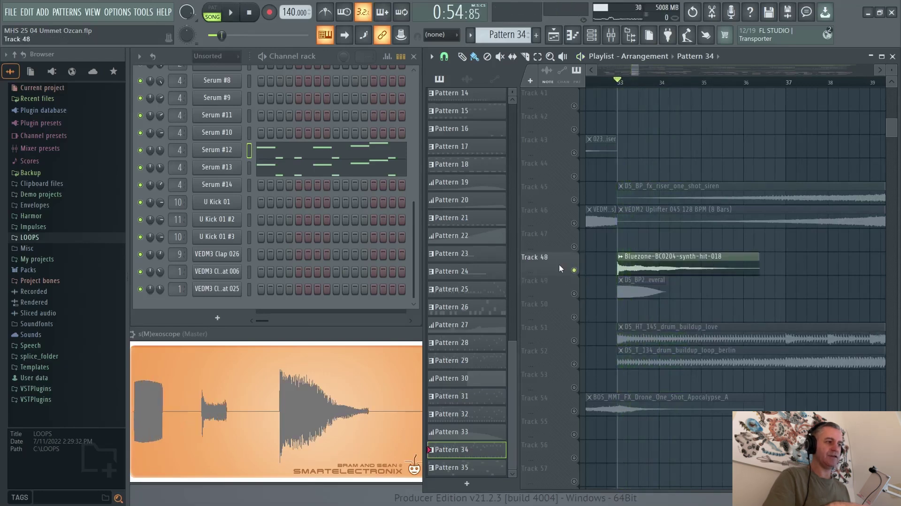
Step: Solo Track 50 and play its DS_BPT_fx_riser_tonal_devil_E clip from about bar 16
scroll(558, 270, down, 5)
scroll(566, 253, down, 5)
right_click(574, 154)
scroll(716, 153, down, 1)
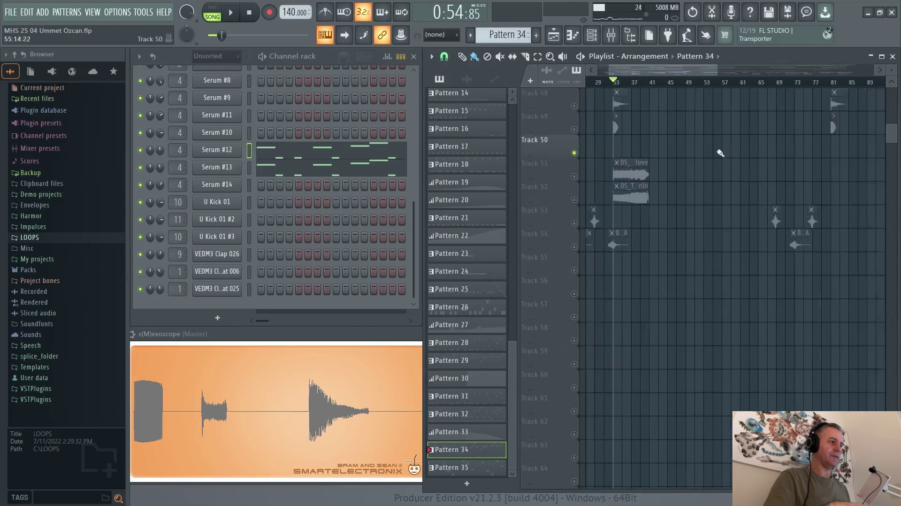
scroll(690, 174, up, 6)
click(664, 83)
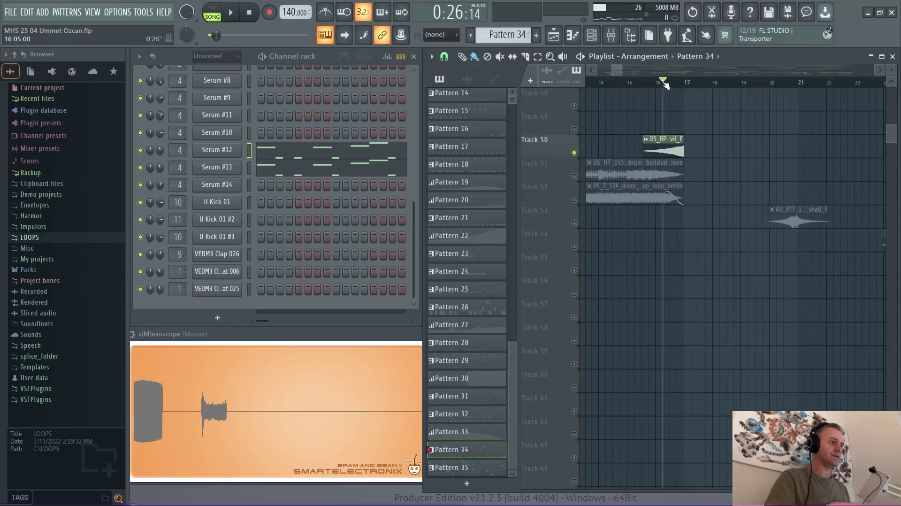
key(space)
key(space)
scroll(733, 152, down, 1)
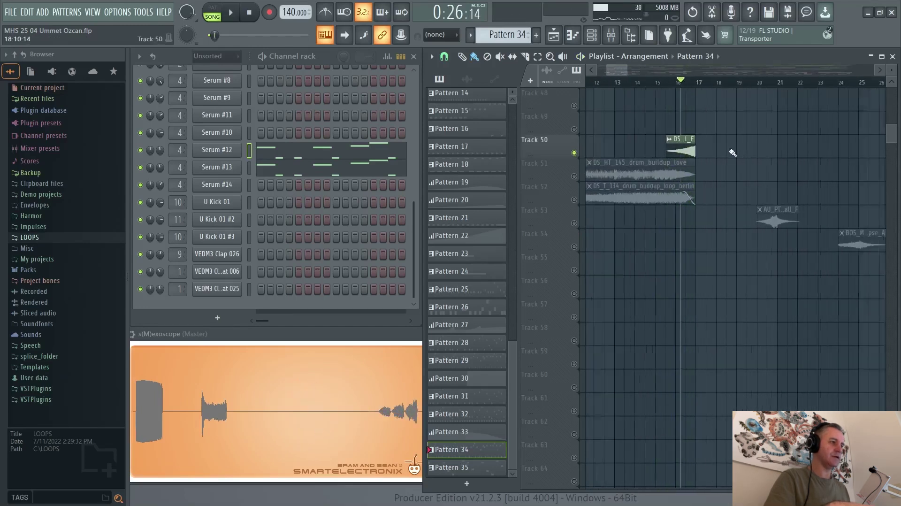
Step: Solo Tracks 51 and 52 together and play their drum buildup loops from about bar 13
scroll(732, 152, down, 2)
right_click(574, 176)
click(574, 200)
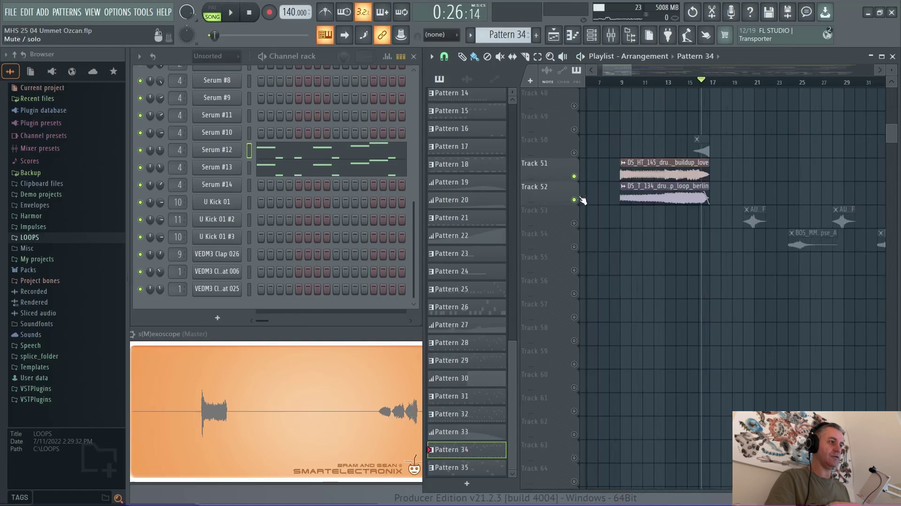
click(662, 83)
key(space)
scroll(706, 145, up, 3)
Step: Add Track 47's drum fill loop to the playing drum buildups, listen through bar 16, and stop playback
scroll(615, 174, up, 5)
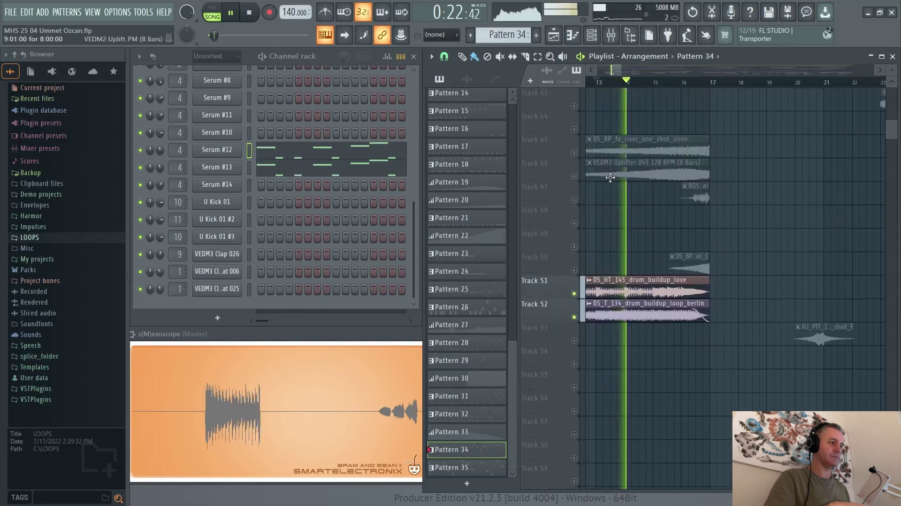
click(574, 200)
scroll(720, 239, up, 2)
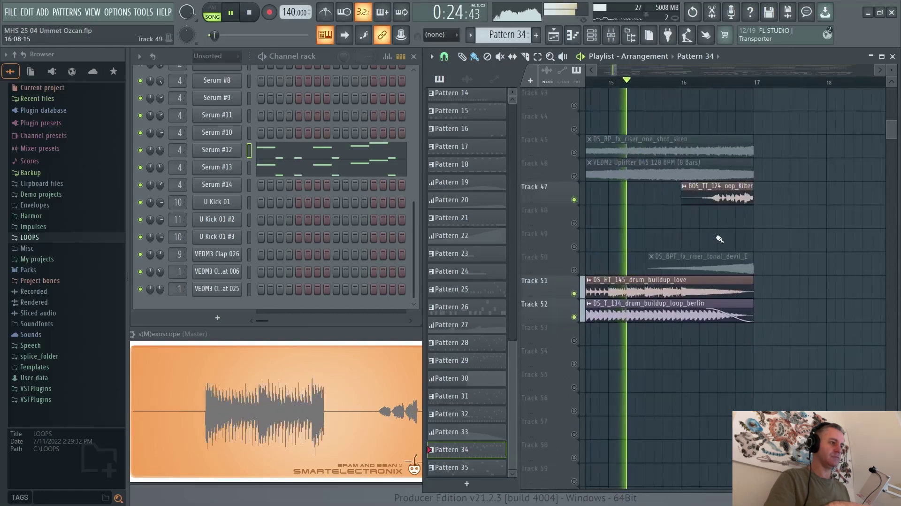
scroll(719, 239, up, 2)
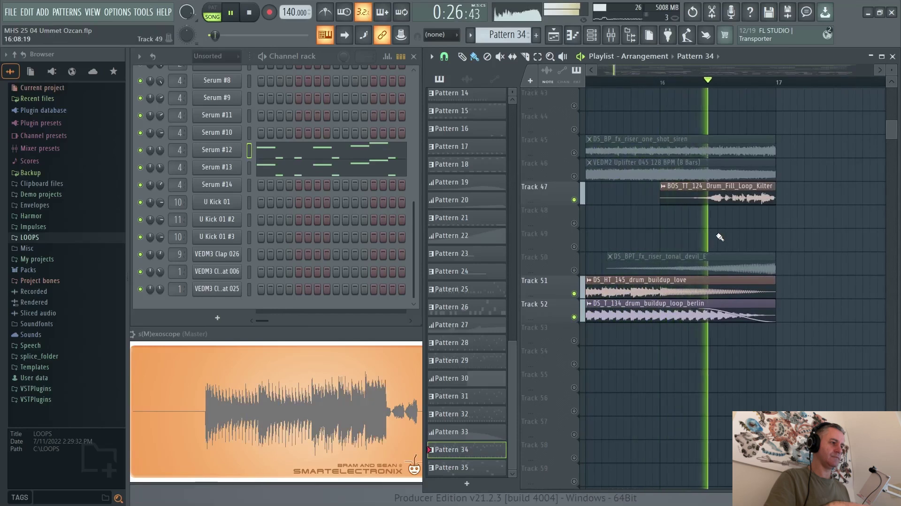
scroll(719, 235, down, 8)
key(space)
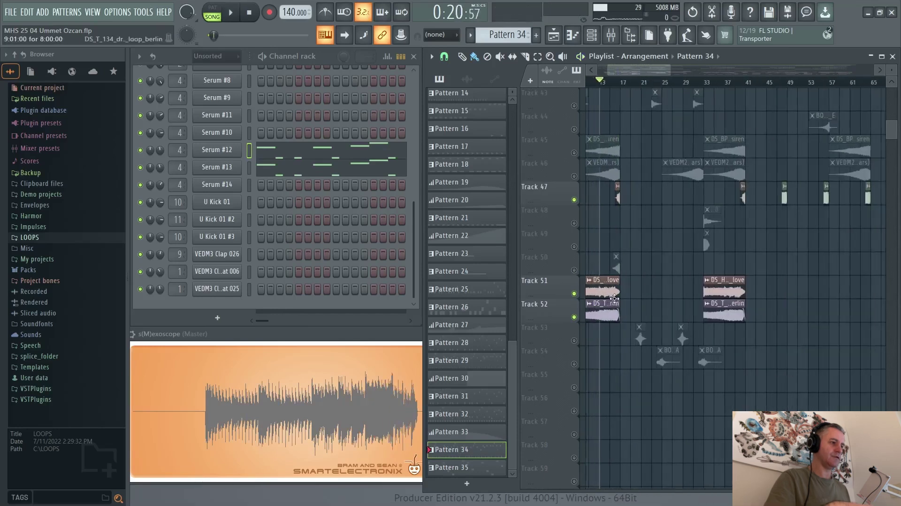
Step: Unmute all playlist tracks, look over the clips on Tracks 53 and 54, and return the playhead to the song start
scroll(614, 299, down, 3)
right_click(575, 224)
right_click(574, 224)
scroll(665, 243, up, 6)
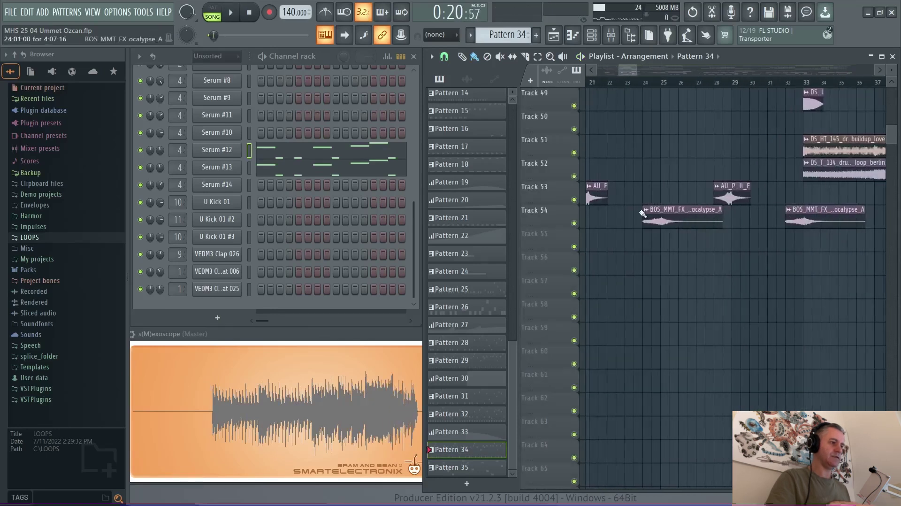
scroll(643, 214, down, 10)
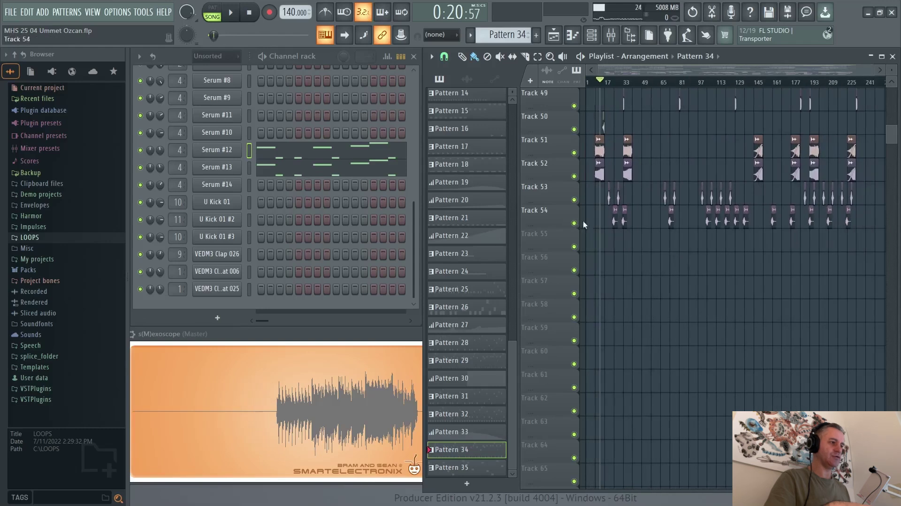
scroll(583, 224, up, 6)
click(248, 12)
Step: Maximize the playlist and examine the overall arrangement from the reference tracks down to about Track 24
scroll(704, 220, up, 18)
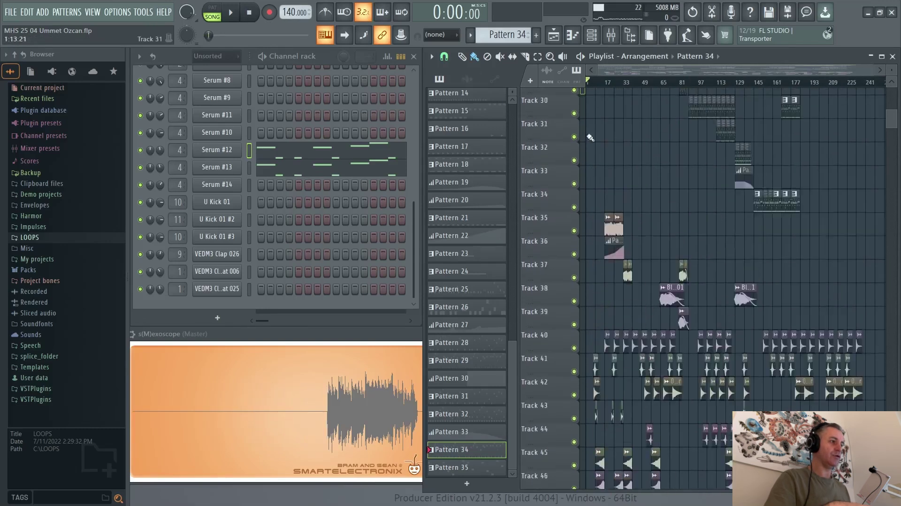
click(882, 56)
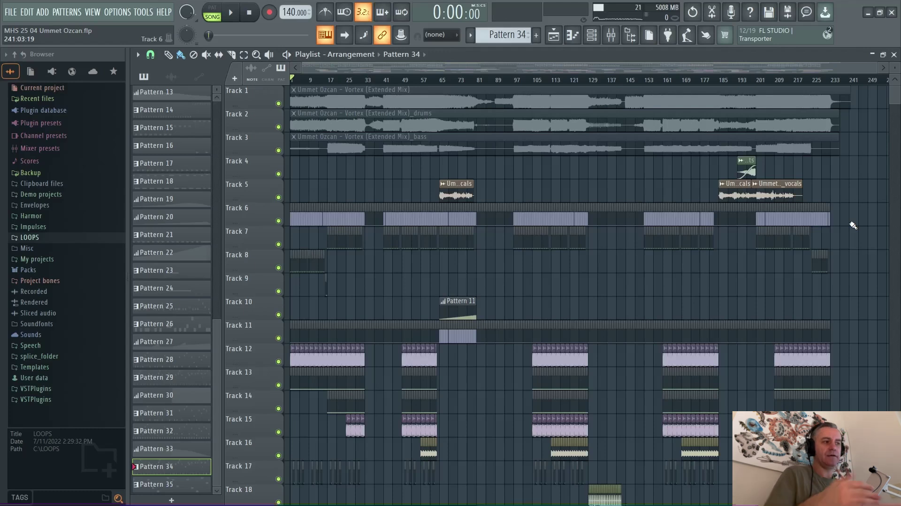
scroll(709, 294, up, 4)
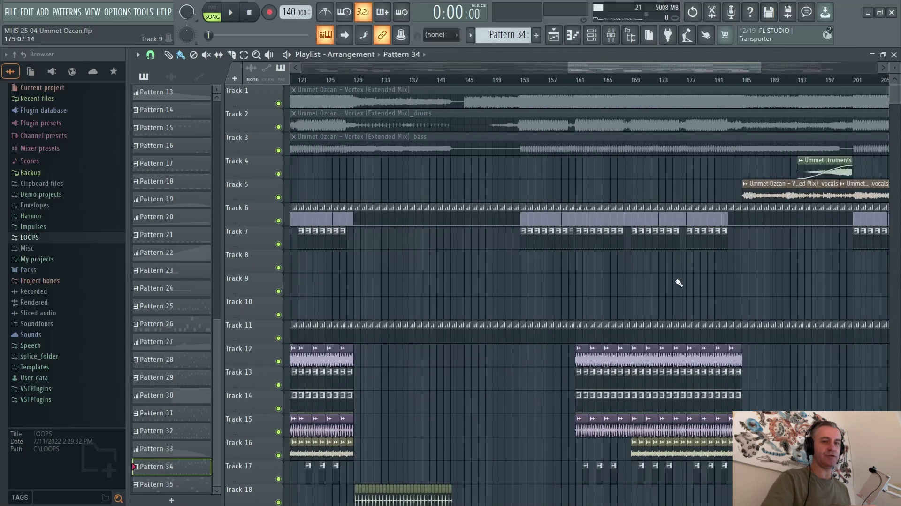
scroll(703, 283, down, 3)
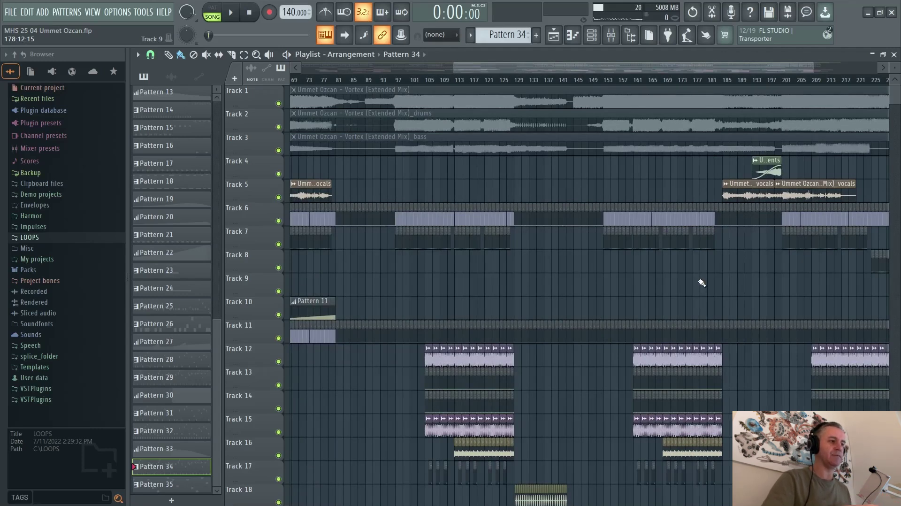
scroll(703, 283, up, 2)
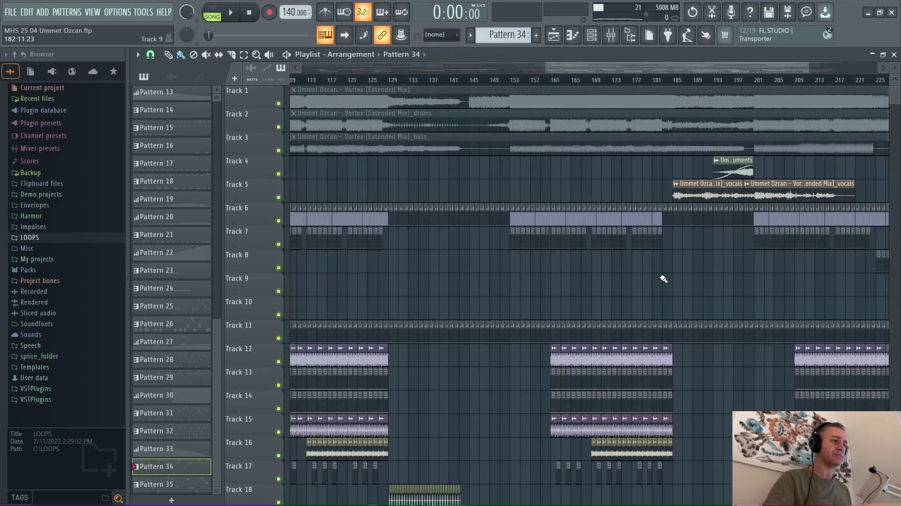
scroll(663, 279, down, 3)
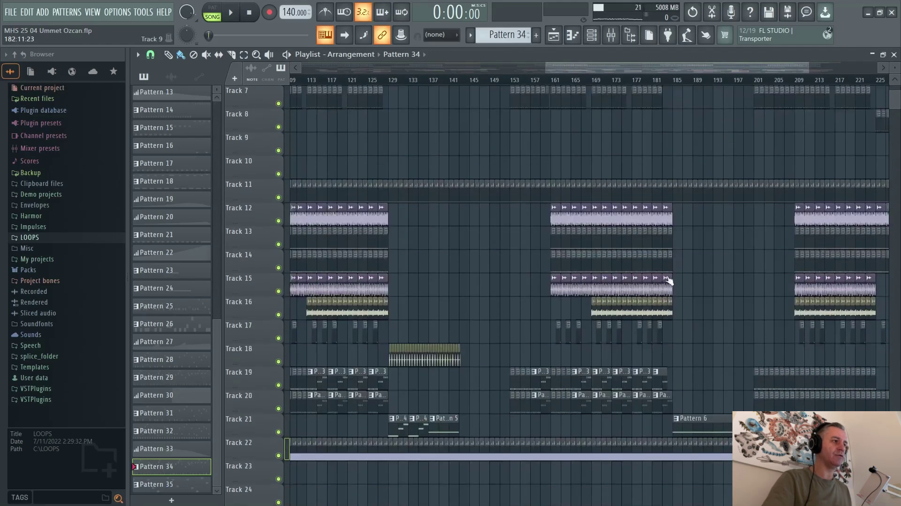
Step: Restore the playlist to its smaller size and review the channel rack's instruments alongside the arrangement's opening section
double_click(762, 57)
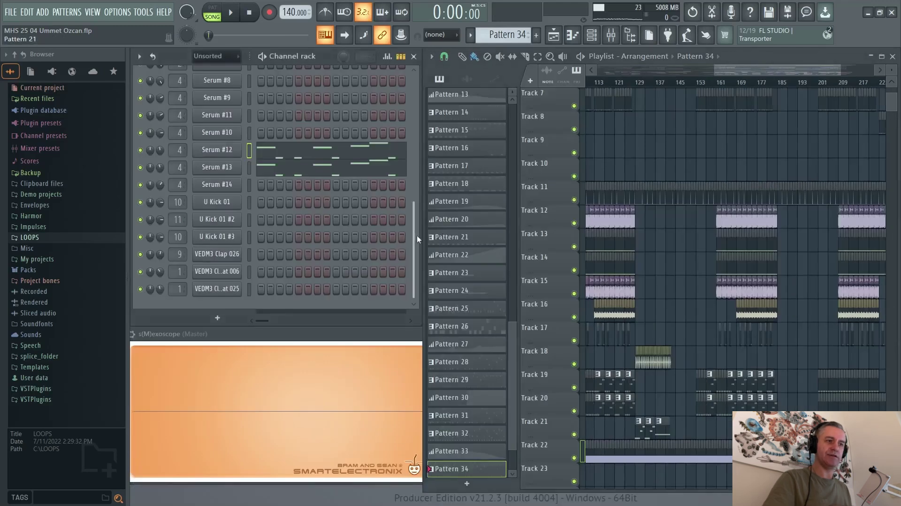
scroll(417, 237, up, 4)
scroll(417, 236, down, 4)
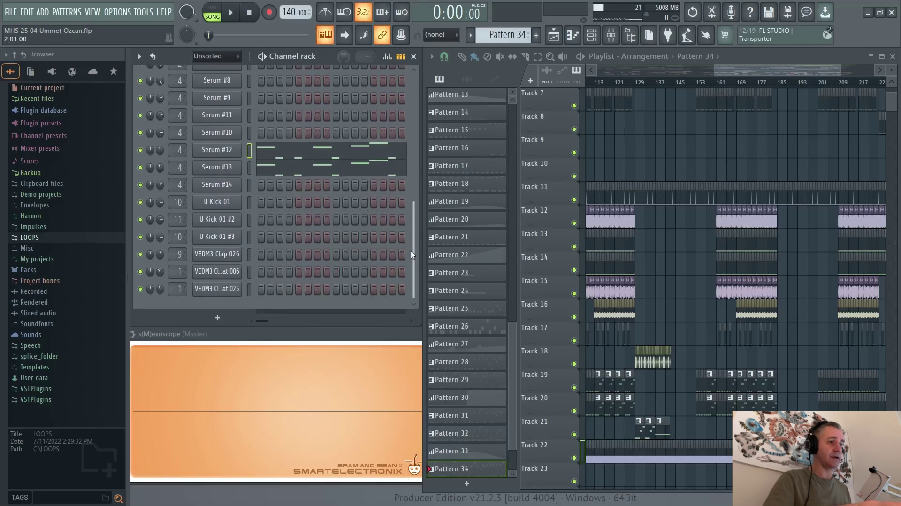
scroll(412, 253, up, 4)
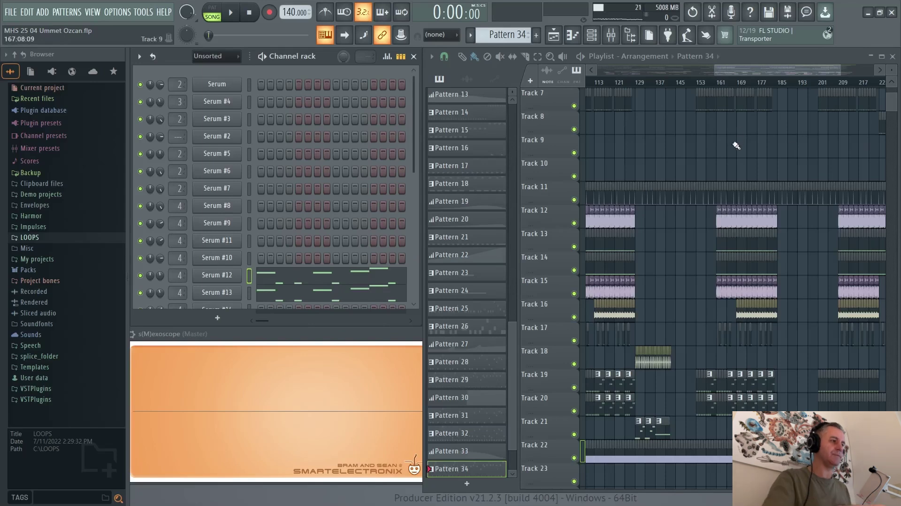
scroll(766, 151, down, 5)
scroll(714, 167, up, 2)
scroll(587, 188, up, 4)
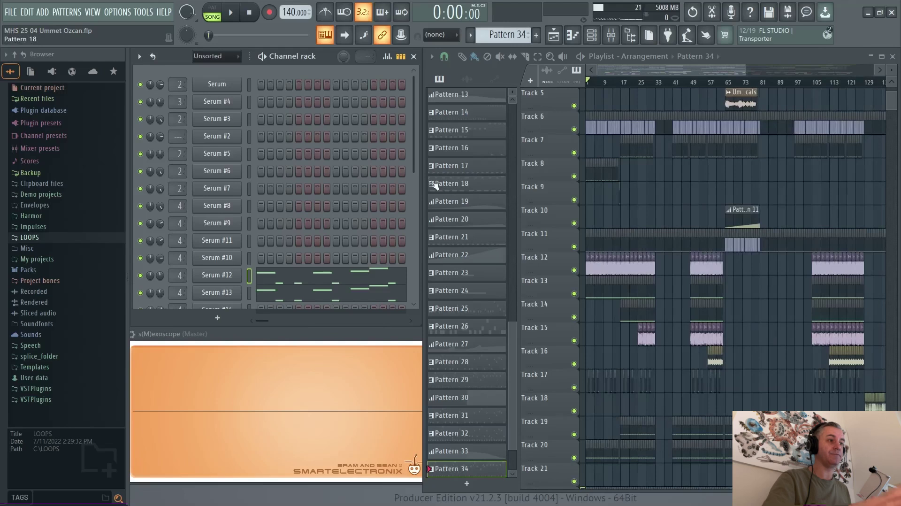
scroll(414, 179, down, 3)
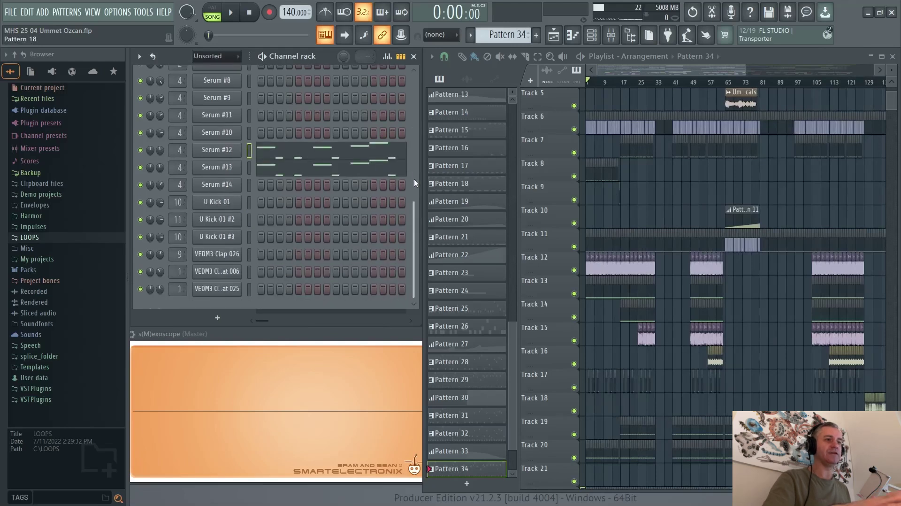
scroll(414, 179, up, 3)
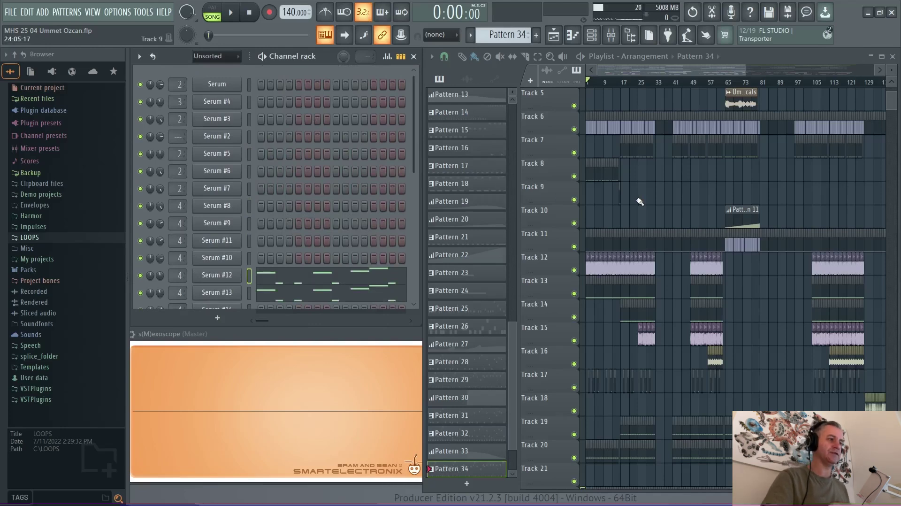
scroll(593, 225, up, 3)
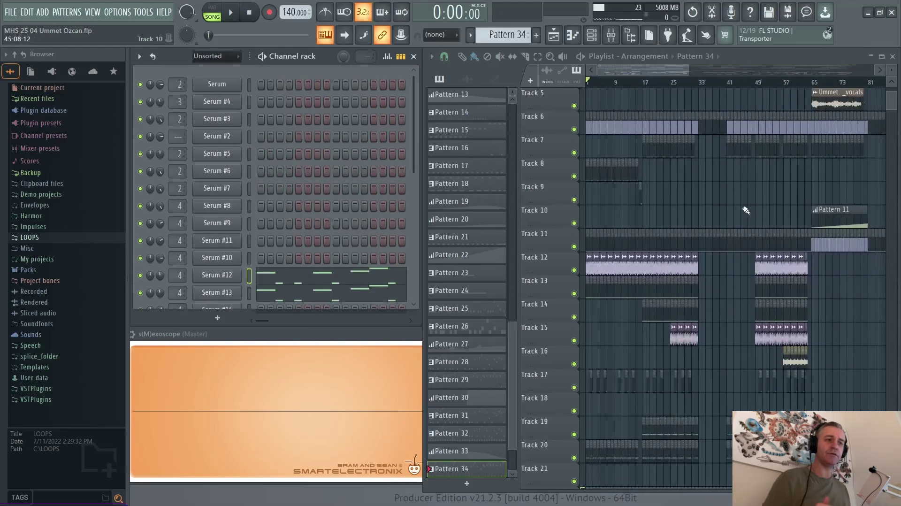